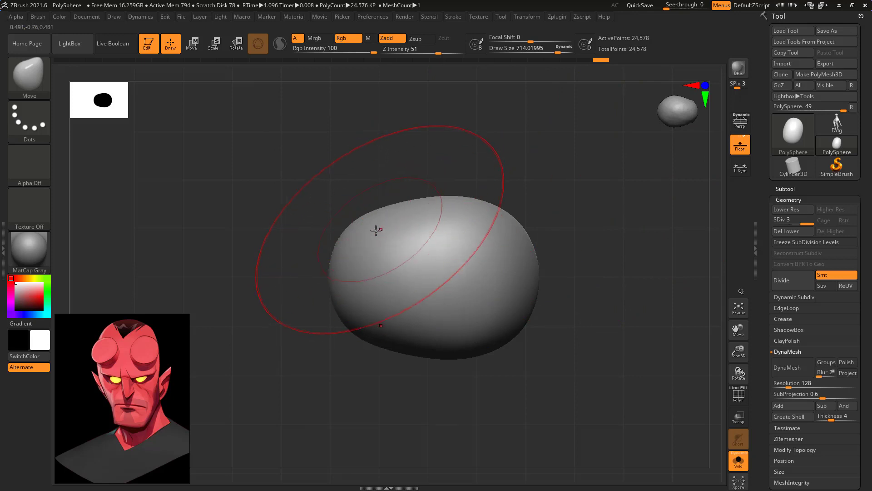
# Reshape the sphere into a rough head form with broad Move brush pulls along its outline.
pyautogui.press('space')
pyautogui.moveTo(385, 227)
pyautogui.mouseDown()
pyautogui.moveTo(381, 193)
pyautogui.moveTo(388, 204)
pyautogui.moveTo(375, 206)
pyautogui.mouseUp()
pyautogui.moveTo(352, 264); pyautogui.dragTo(341, 265)
pyautogui.moveTo(507, 172); pyautogui.dragTo(518, 175)
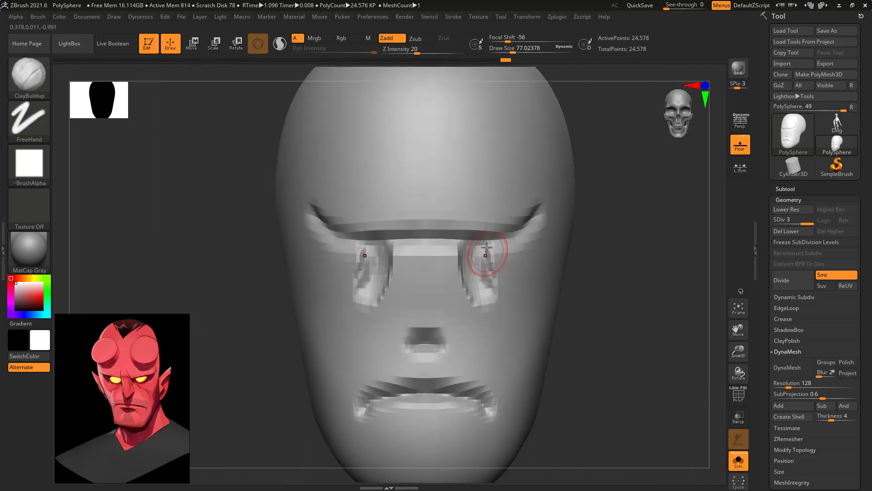
# Carve out the eye sockets beneath the brow symmetrically with the ClayBuildup brush.
pyautogui.moveTo(489, 252)
pyautogui.mouseDown()
pyautogui.moveTo(496, 261)
pyautogui.moveTo(499, 254)
pyautogui.moveTo(470, 273)
pyautogui.moveTo(455, 268)
pyautogui.moveTo(456, 248)
pyautogui.moveTo(472, 271)
pyautogui.moveTo(505, 266)
pyautogui.moveTo(495, 259)
pyautogui.moveTo(506, 252)
pyautogui.moveTo(523, 273)
pyautogui.moveTo(491, 291)
pyautogui.moveTo(468, 282)
pyautogui.moveTo(506, 266)
pyautogui.moveTo(497, 254)
pyautogui.mouseUp()
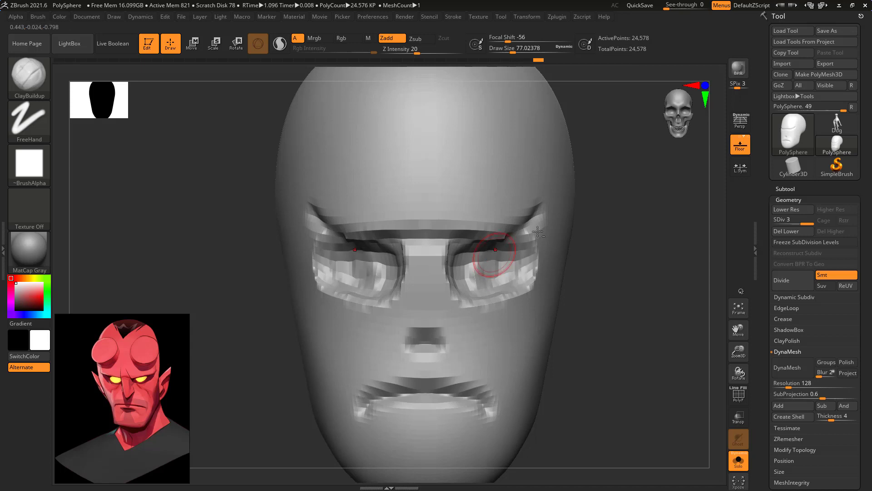
pyautogui.moveTo(673, 238); pyautogui.dragTo(602, 232)
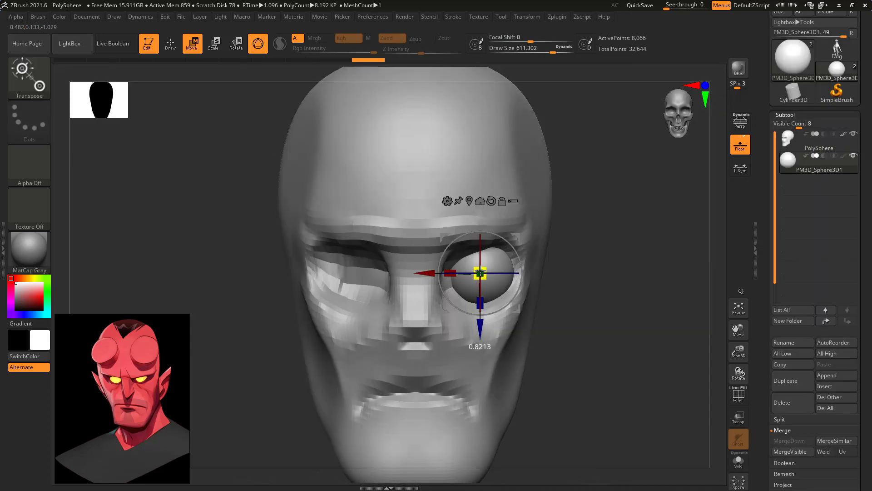
pyautogui.moveTo(480, 271); pyautogui.dragTo(478, 276)
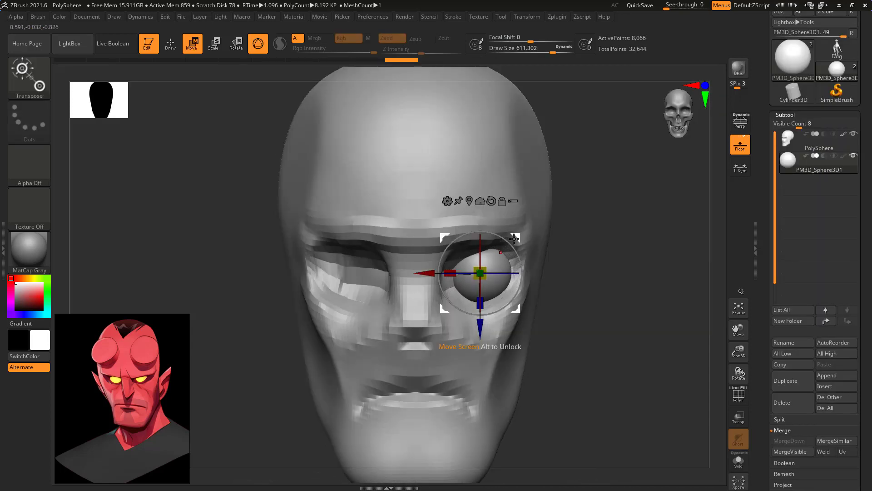
# Position the eyeball sphere inside its eye socket, checking the placement from the front and side.
pyautogui.moveTo(515, 239); pyautogui.dragTo(509, 236)
pyautogui.moveTo(682, 293); pyautogui.dragTo(579, 296)
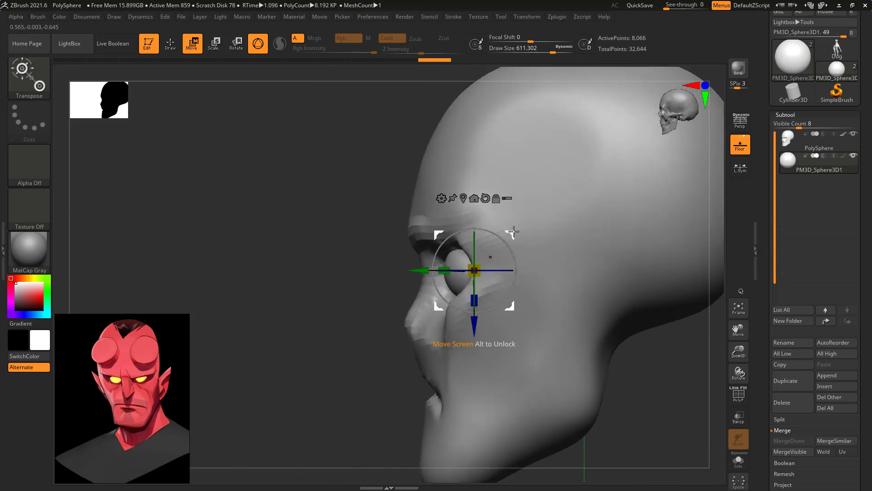
pyautogui.moveTo(491, 257); pyautogui.dragTo(492, 247)
pyautogui.moveTo(668, 390)
pyautogui.mouseDown()
pyautogui.moveTo(683, 381)
pyautogui.moveTo(678, 403)
pyautogui.mouseUp()
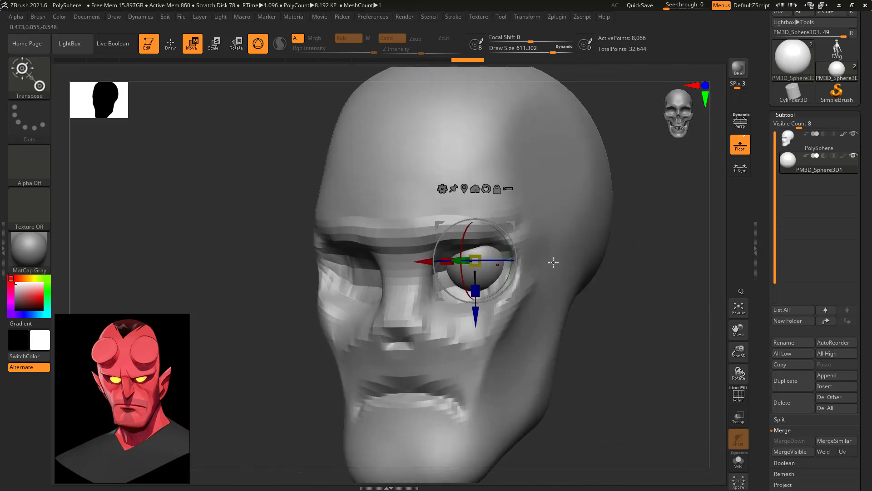
pyautogui.keyDown('shift'); pyautogui.moveTo(615, 331); pyautogui.dragTo(649, 349); pyautogui.keyUp('shift')
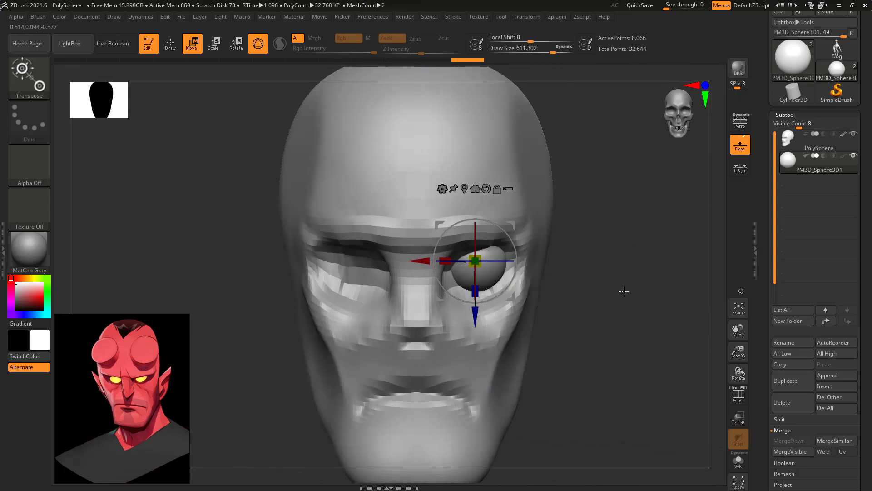
pyautogui.moveTo(512, 226); pyautogui.dragTo(512, 228)
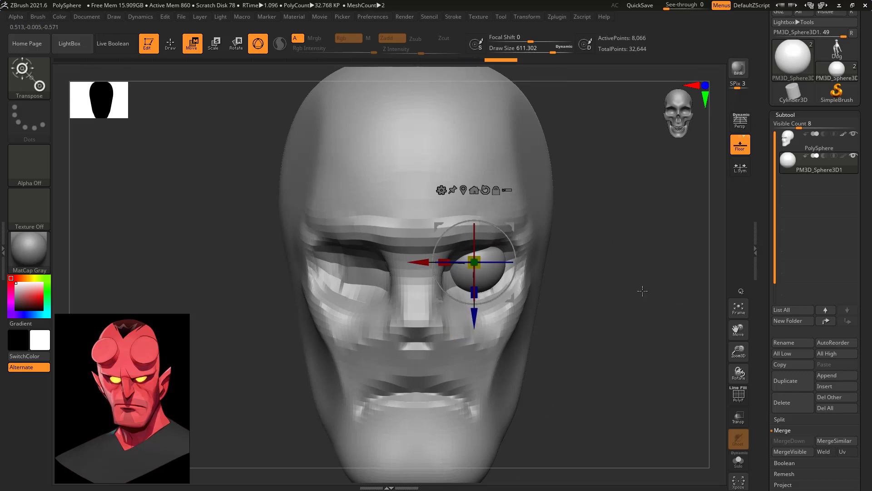
# Mirror the eyeball sphere into the opposite eye socket.
pyautogui.press('q')
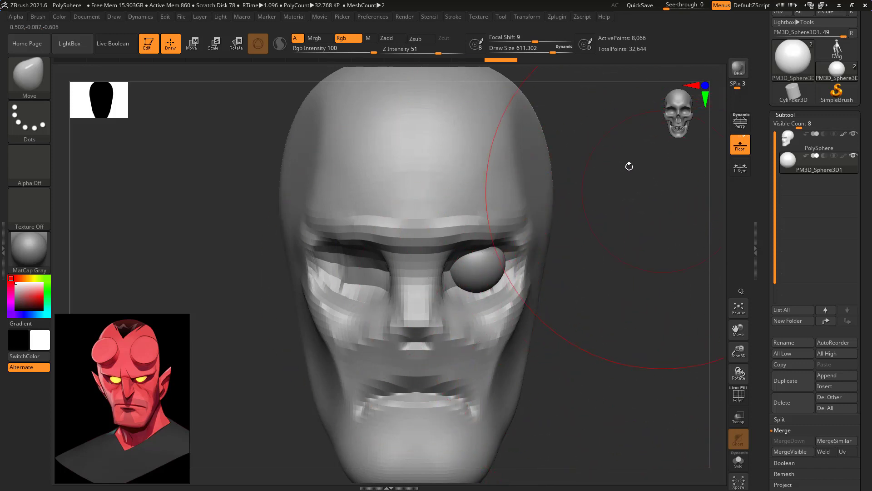
pyautogui.click(561, 18)
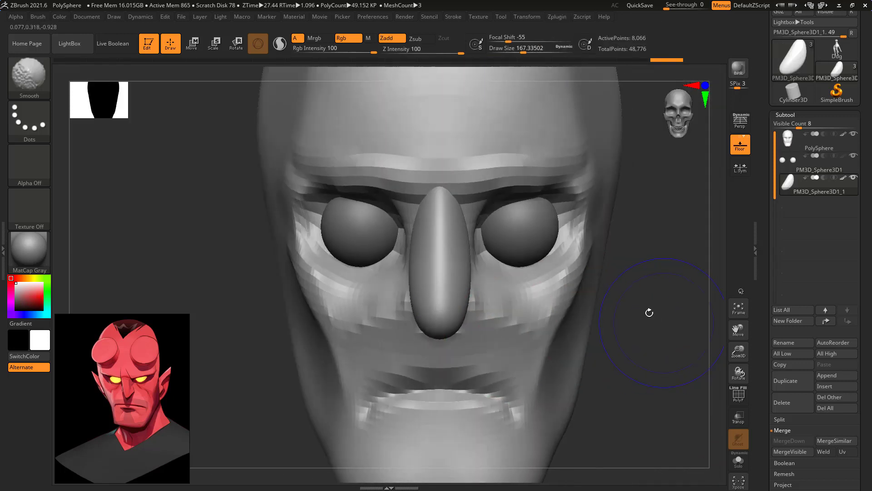
# Shape the elongated nose sphere with the Move brush, widening the tip and narrowing the bridge.
pyautogui.moveTo(463, 272); pyautogui.dragTo(454, 318)
pyautogui.moveTo(448, 209); pyautogui.dragTo(452, 195)
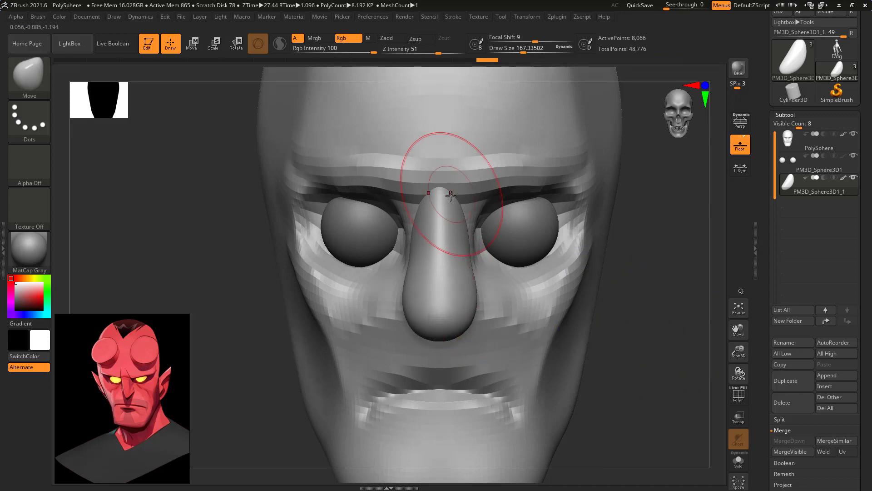
pyautogui.keyDown('shift'); pyautogui.moveTo(635, 294); pyautogui.dragTo(509, 273); pyautogui.keyUp('shift')
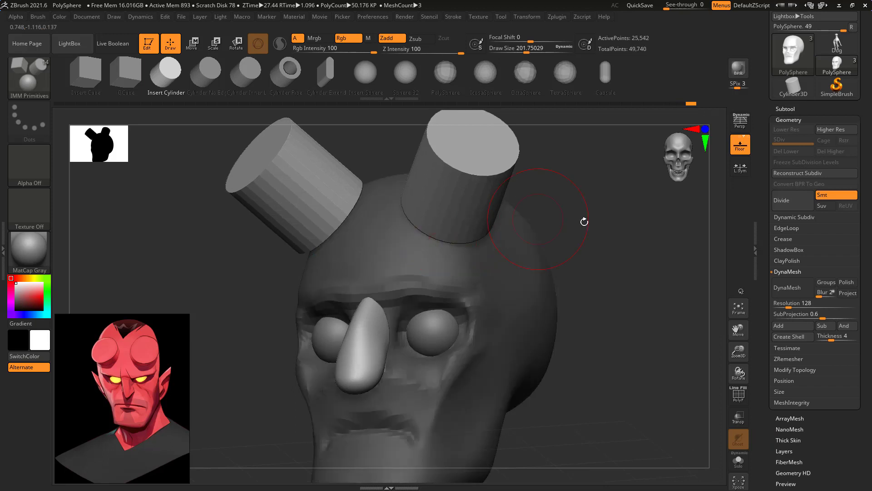
# Push the two cylindrical horn stumps down into the forehead along their own axis.
pyautogui.moveTo(583, 220); pyautogui.dragTo(632, 221)
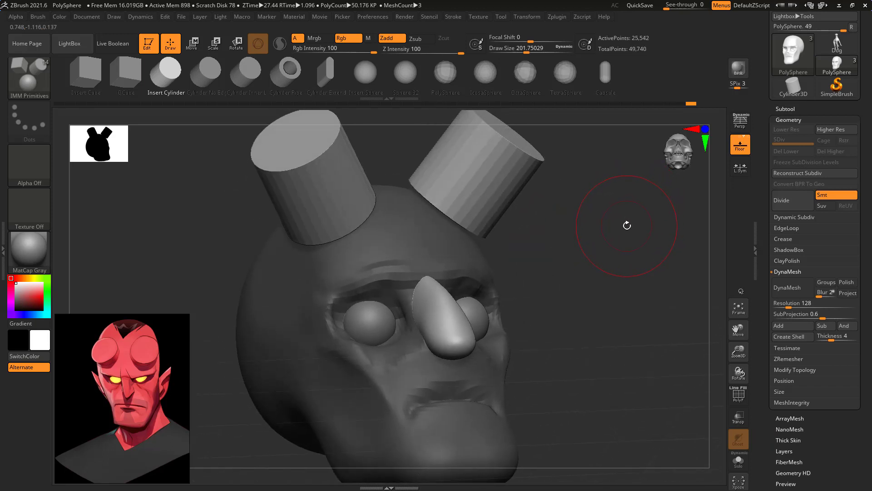
pyautogui.press('w')
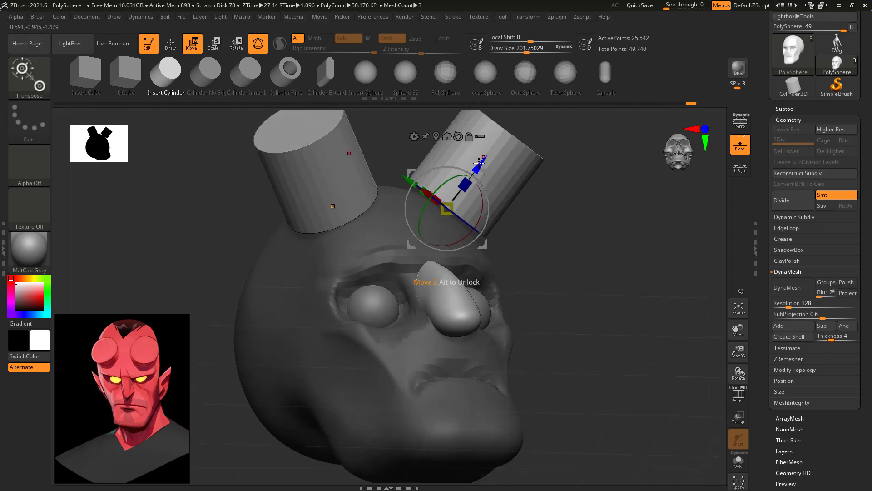
pyautogui.moveTo(481, 166); pyautogui.dragTo(444, 223)
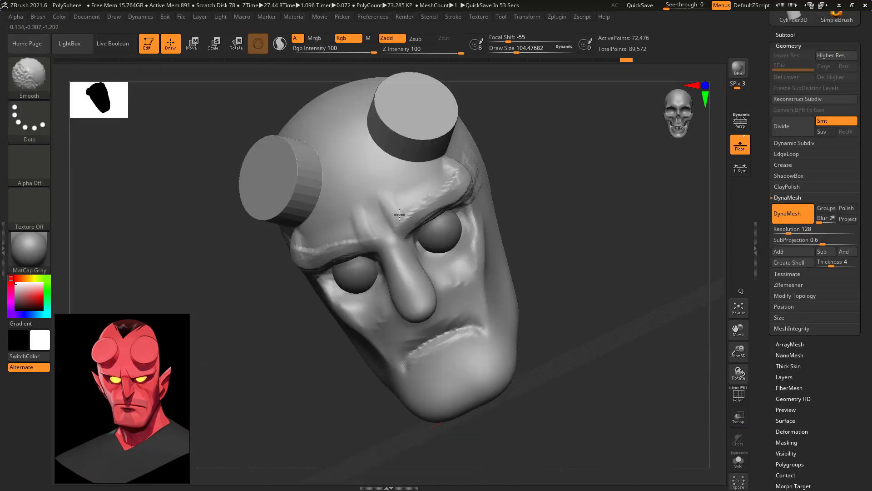
pyautogui.moveTo(399, 214)
pyautogui.keyDown('shift'); pyautogui.mouseDown()
pyautogui.moveTo(460, 175)
pyautogui.moveTo(392, 225)
pyautogui.mouseUp(); pyautogui.keyUp('shift')
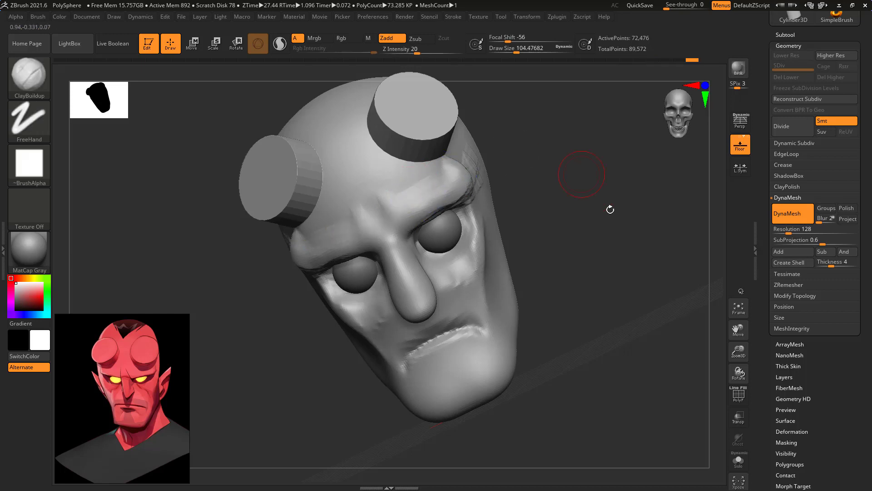
# Smooth the outer end of the brow ridge below the horns.
pyautogui.keyDown('shift'); pyautogui.moveTo(609, 209); pyautogui.dragTo(629, 224); pyautogui.keyUp('shift')
pyautogui.moveTo(615, 282); pyautogui.dragTo(604, 244)
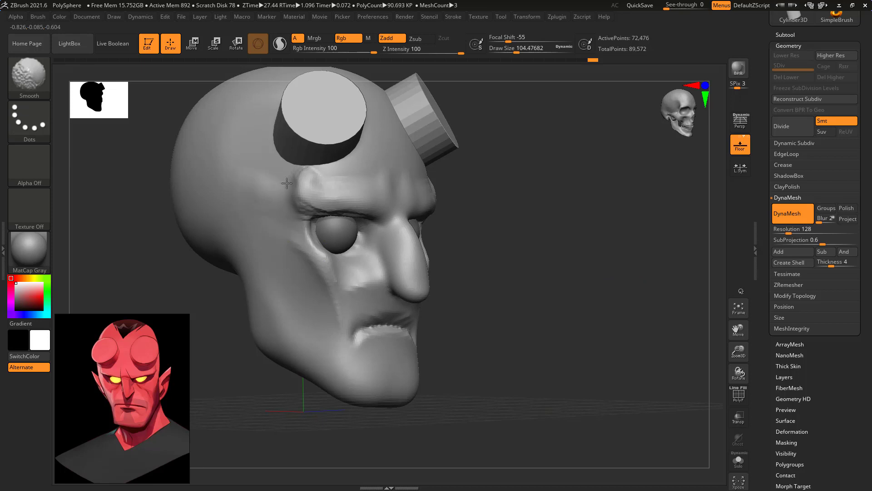
pyautogui.keyDown('shift'); pyautogui.moveTo(312, 174); pyautogui.dragTo(352, 181); pyautogui.keyUp('shift')
pyautogui.moveTo(636, 261)
pyautogui.keyDown('shift'); pyautogui.mouseDown()
pyautogui.moveTo(646, 253)
pyautogui.moveTo(596, 240)
pyautogui.mouseUp(); pyautogui.keyUp('shift')
# Build up the cheekbones and the area beside the mouth with ClayBuildup strokes.
pyautogui.moveTo(466, 234)
pyautogui.mouseDown()
pyautogui.moveTo(500, 261)
pyautogui.moveTo(539, 218)
pyautogui.moveTo(545, 238)
pyautogui.moveTo(552, 213)
pyautogui.moveTo(559, 227)
pyautogui.mouseUp()
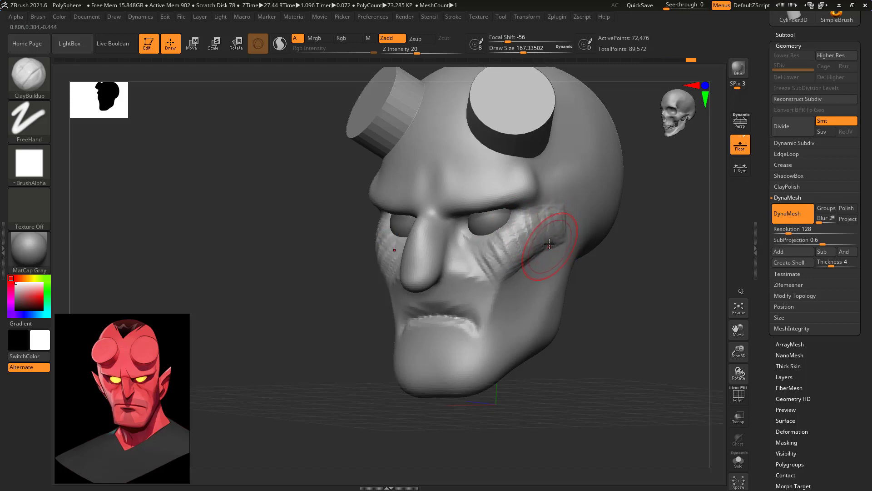
pyautogui.moveTo(550, 245); pyautogui.dragTo(549, 228)
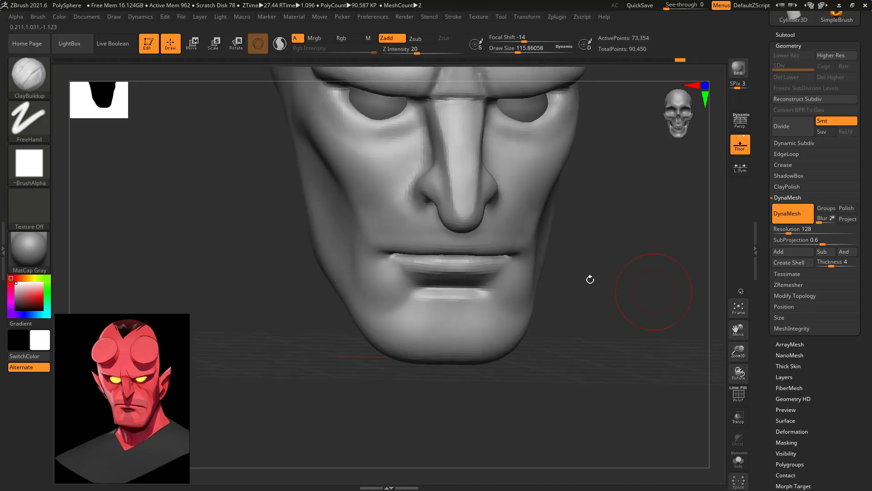
pyautogui.keyDown('shift'); pyautogui.moveTo(500, 290); pyautogui.dragTo(436, 300); pyautogui.keyUp('shift')
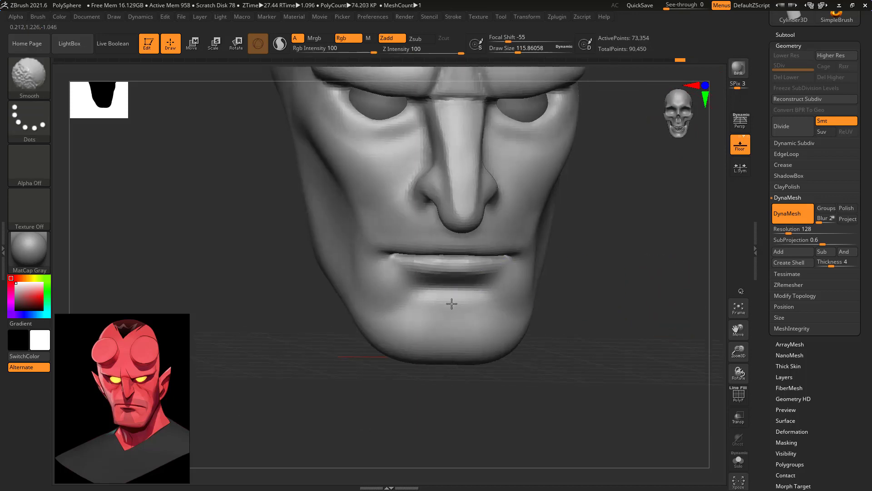
# Sculpt the chin and the area under the lower lip with the ClayBuildup brush.
pyautogui.moveTo(590, 282)
pyautogui.keyDown('alt'); pyautogui.mouseDown()
pyautogui.moveTo(646, 276)
pyautogui.moveTo(668, 292)
pyautogui.moveTo(660, 302)
pyautogui.moveTo(638, 265)
pyautogui.moveTo(653, 265)
pyautogui.moveTo(641, 250)
pyautogui.mouseUp(); pyautogui.keyUp('alt')
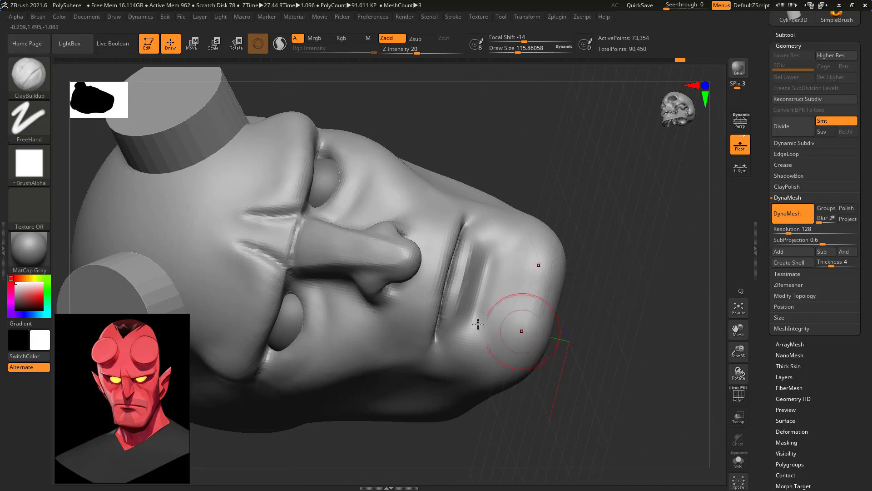
pyautogui.keyDown('shift'); pyautogui.moveTo(476, 325); pyautogui.dragTo(468, 352); pyautogui.keyUp('shift')
pyautogui.keyDown('shift'); pyautogui.moveTo(497, 257); pyautogui.dragTo(508, 252); pyautogui.keyUp('shift')
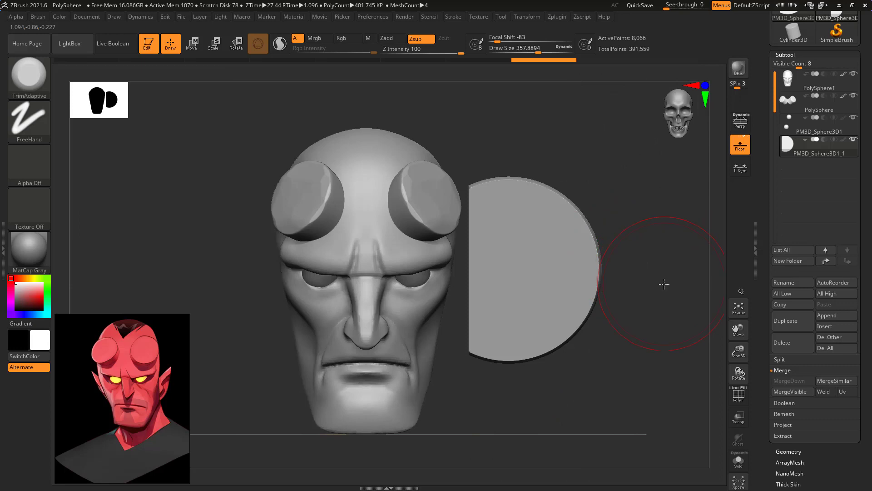
pyautogui.keyDown('alt'); pyautogui.moveTo(664, 284); pyautogui.dragTo(662, 302); pyautogui.keyUp('alt')
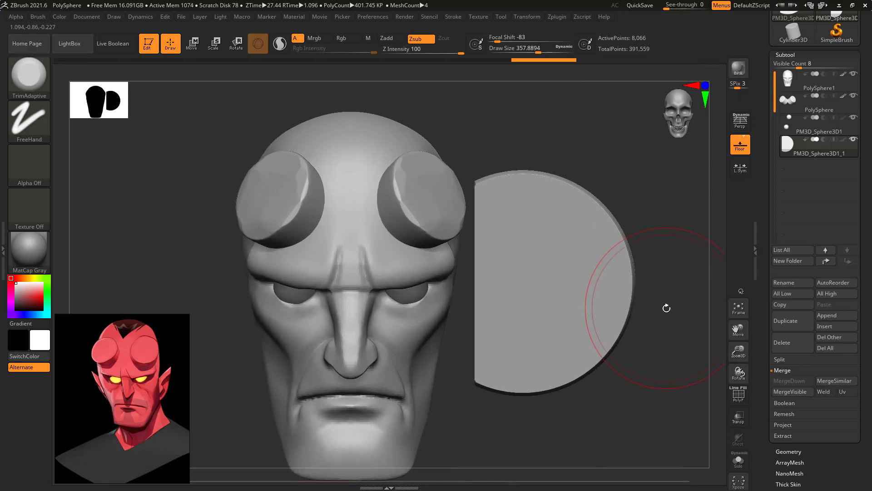
# Reposition the flattened half-disc for the ear beside the head with the transform gizmo.
pyautogui.press('w')
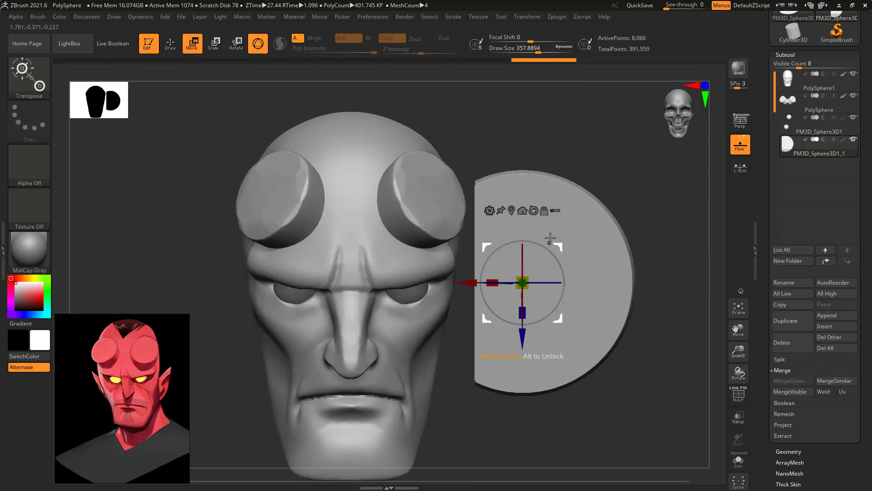
pyautogui.moveTo(562, 249); pyautogui.dragTo(578, 225)
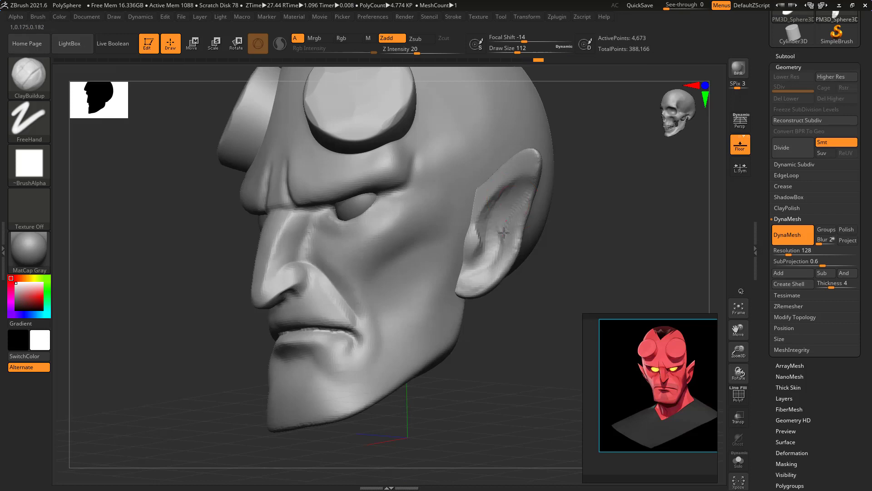
# Smooth the inner bowl of the ear and sculpt the ear canal with ClayBuildup.
pyautogui.press('shift')
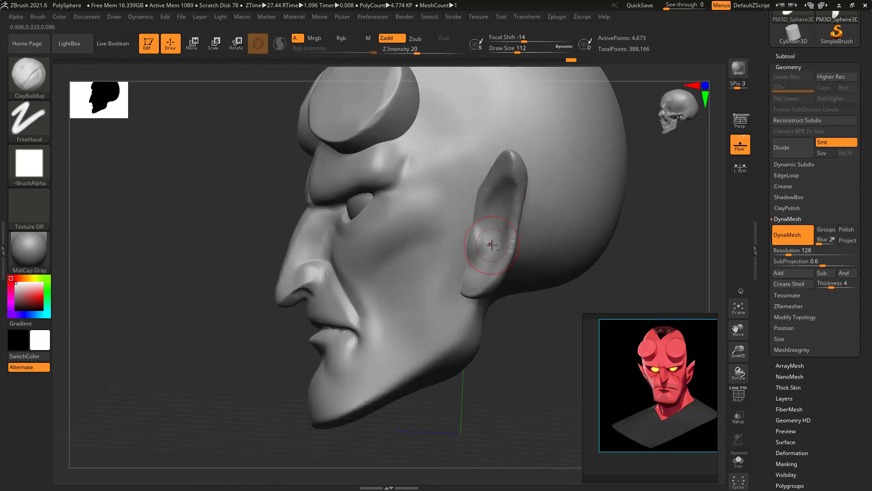
pyautogui.press('space')
pyautogui.moveTo(493, 248); pyautogui.dragTo(491, 240)
pyautogui.press('space')
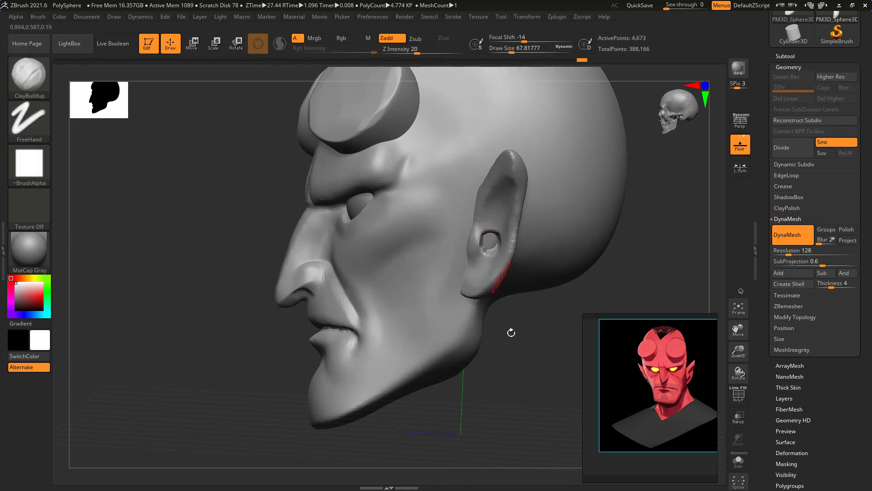
pyautogui.moveTo(511, 333); pyautogui.dragTo(560, 255)
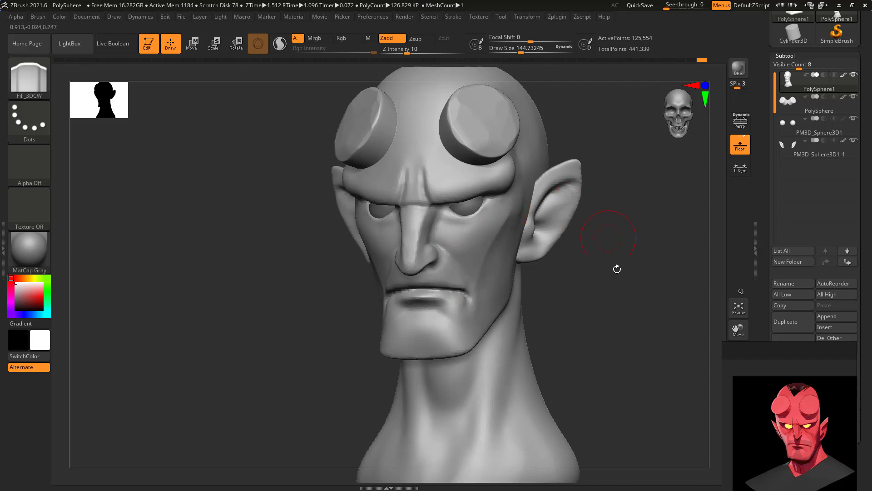
# Sharpen the crease between the brow and the nose bridge with the Pinch_3DCW brush.
pyautogui.moveTo(658, 266)
pyautogui.mouseDown()
pyautogui.moveTo(627, 281)
pyautogui.moveTo(604, 268)
pyautogui.moveTo(644, 279)
pyautogui.mouseUp()
pyautogui.press('shift')
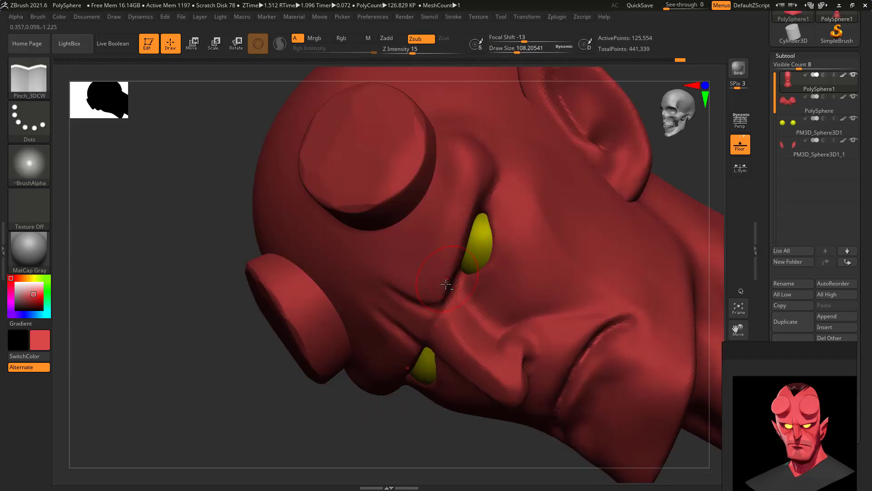
pyautogui.moveTo(446, 284)
pyautogui.mouseDown()
pyautogui.moveTo(480, 185)
pyautogui.moveTo(470, 145)
pyautogui.moveTo(426, 267)
pyautogui.mouseUp()
pyautogui.press('shift')
pyautogui.moveTo(681, 159)
pyautogui.mouseDown()
pyautogui.moveTo(714, 158)
pyautogui.moveTo(691, 214)
pyautogui.moveTo(567, 170)
pyautogui.mouseUp()
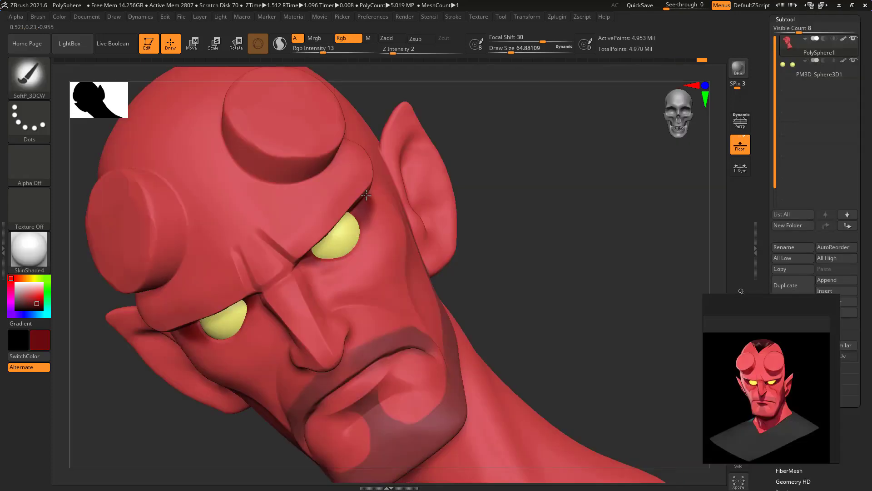
# Paint dark red shading around the eyes with the SoftP_3DCW brush, lowering Rgb Intensity to 5.
pyautogui.moveTo(367, 195); pyautogui.dragTo(334, 261)
pyautogui.moveTo(321, 51); pyautogui.dragTo(313, 50)
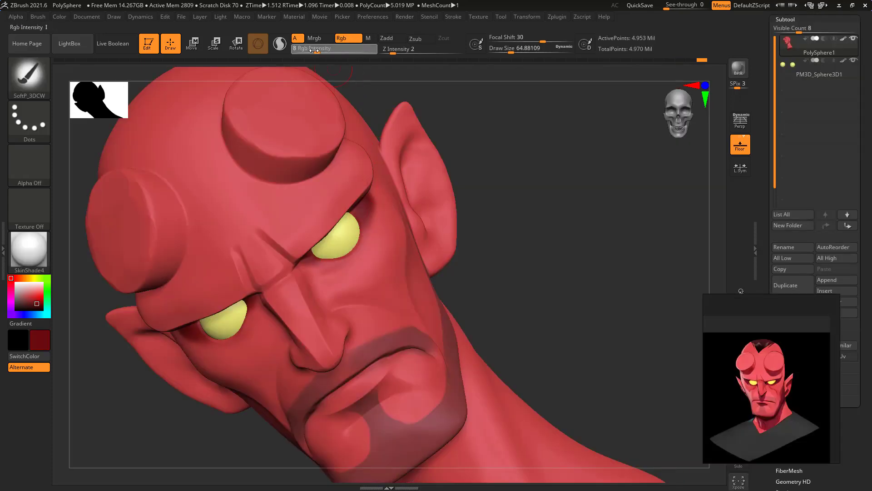
pyautogui.moveTo(535, 219)
pyautogui.mouseDown()
pyautogui.moveTo(532, 232)
pyautogui.moveTo(513, 241)
pyautogui.mouseUp()
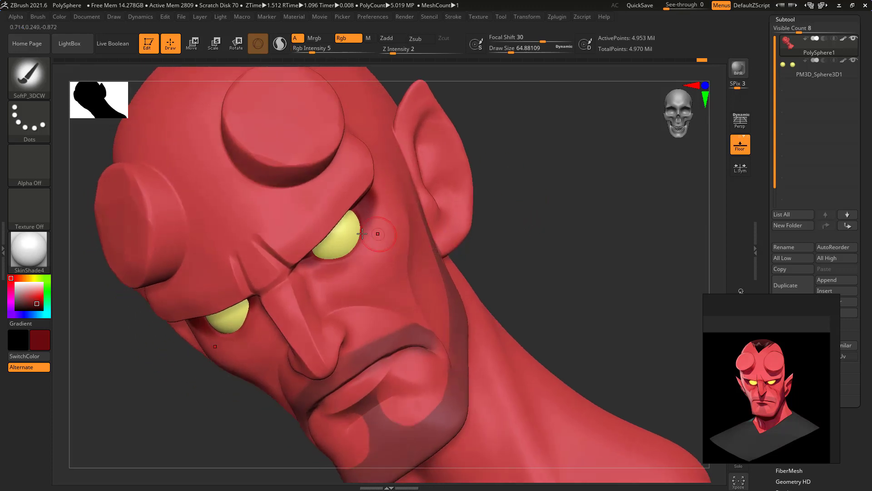
pyautogui.moveTo(333, 261); pyautogui.dragTo(369, 234)
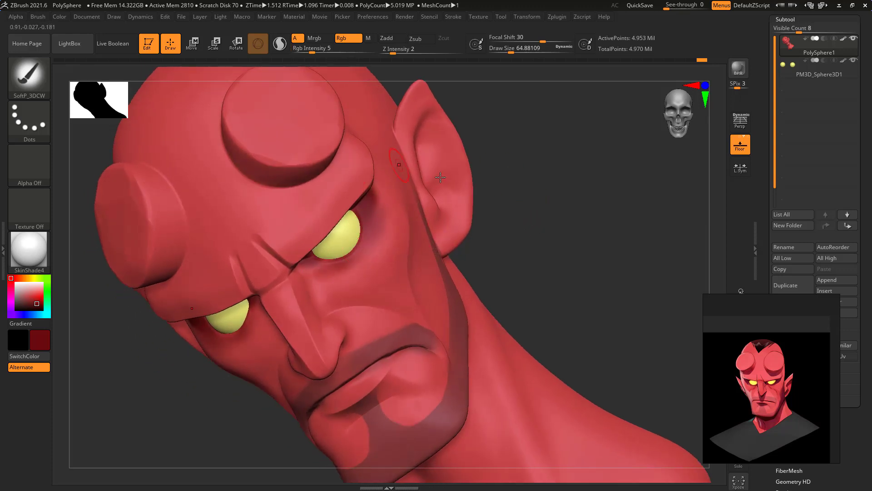
# Sample the lighter skin red and blend it over the shading at the brow's outer end.
pyautogui.press('c')
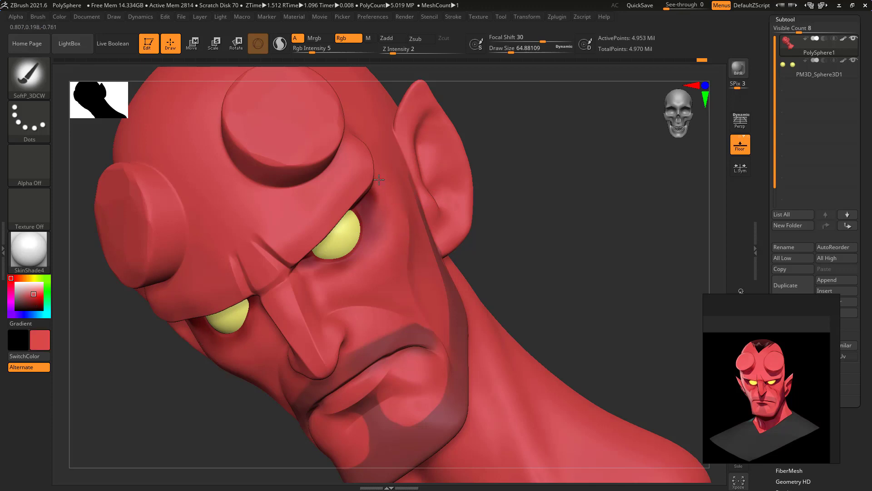
pyautogui.moveTo(379, 180); pyautogui.dragTo(383, 200)
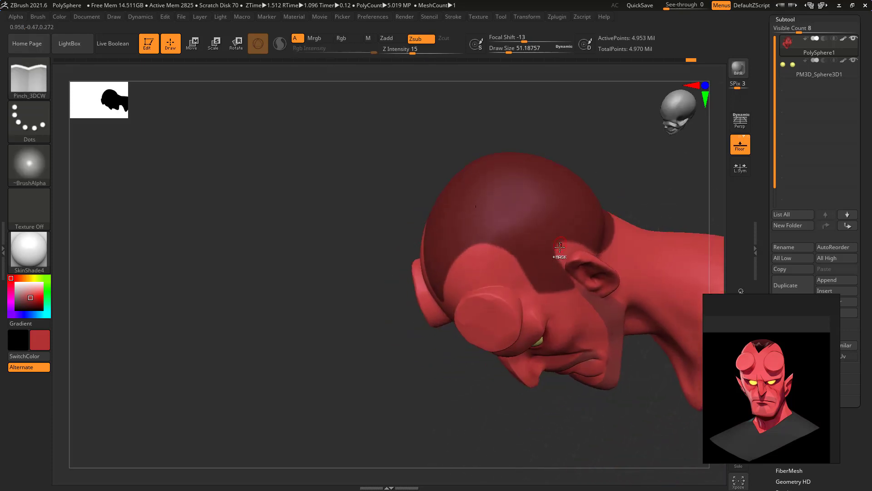
pyautogui.press('ctrl')
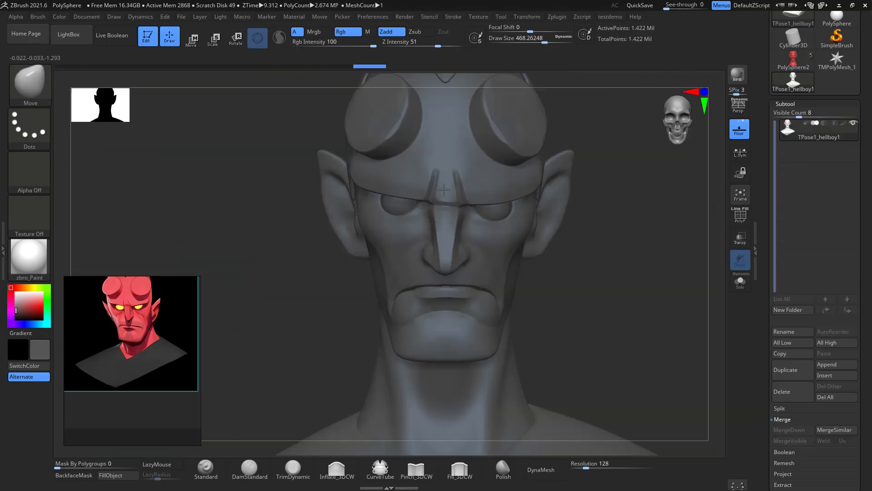
# Reshape the brow, chin and jawline of the T-pose mesh with the Move brush, raising Draw Size to about 525.
pyautogui.moveTo(354, 179); pyautogui.dragTo(354, 174)
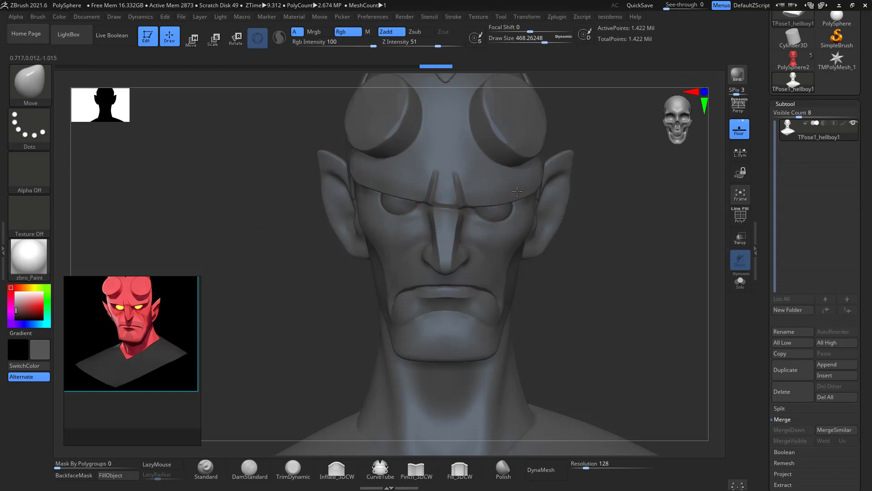
pyautogui.moveTo(476, 347); pyautogui.dragTo(485, 358)
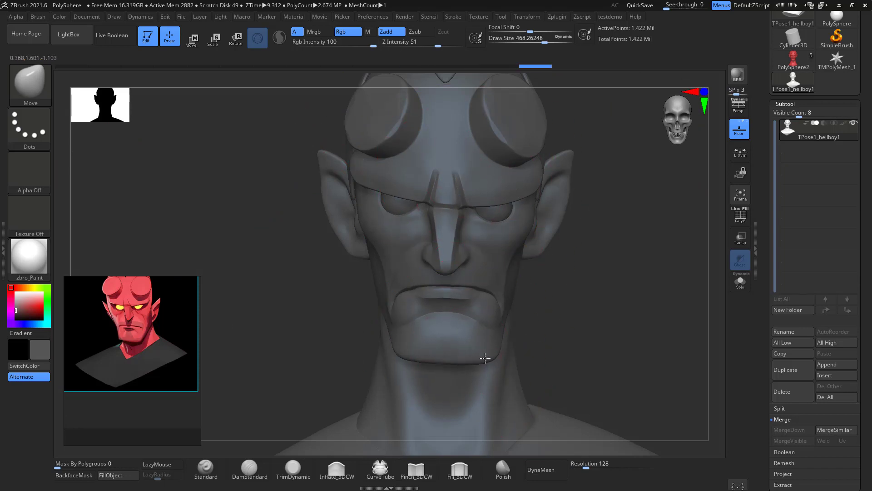
pyautogui.moveTo(502, 306); pyautogui.dragTo(496, 268)
pyautogui.press('space')
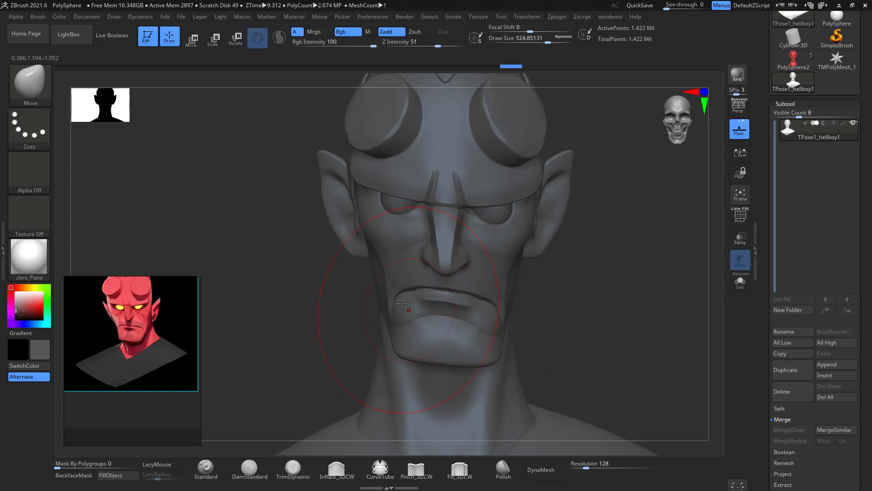
pyautogui.moveTo(402, 303); pyautogui.dragTo(395, 294)
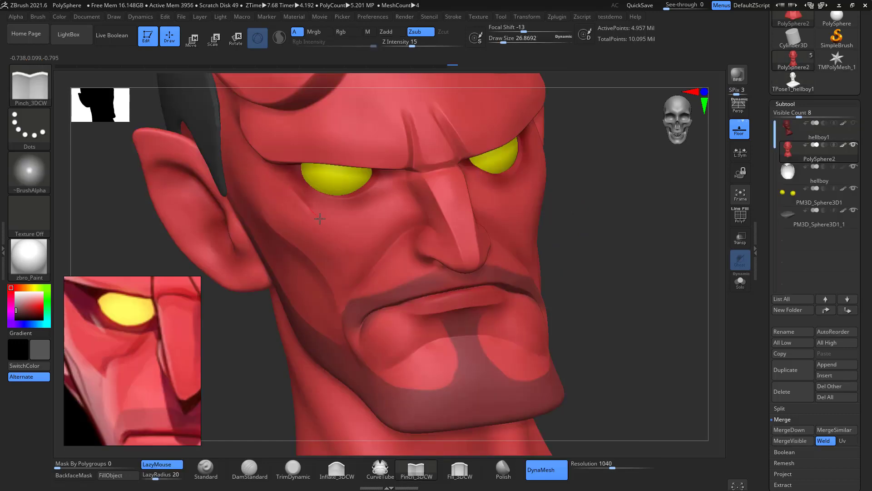
# Carve thin wrinkle lines below the eye and onto the upper cheek with the Pinch_3DCW brush.
pyautogui.moveTo(322, 219); pyautogui.dragTo(325, 221)
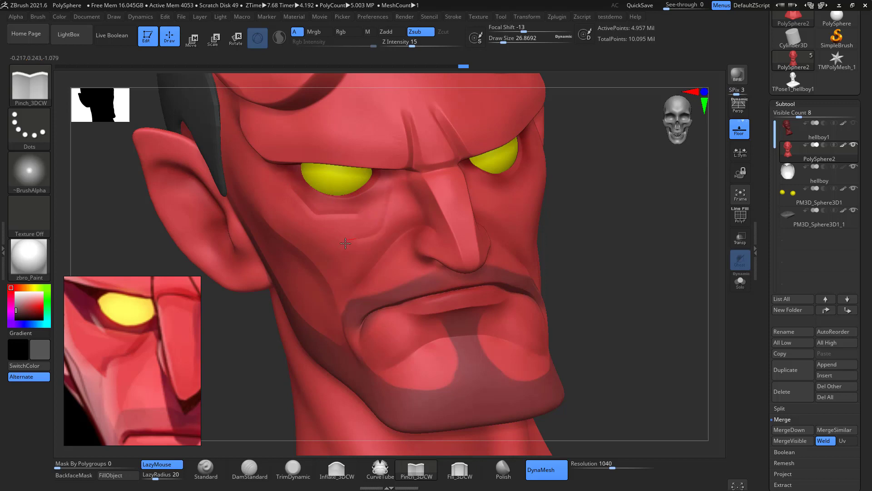
pyautogui.press('space')
pyautogui.click(426, 197)
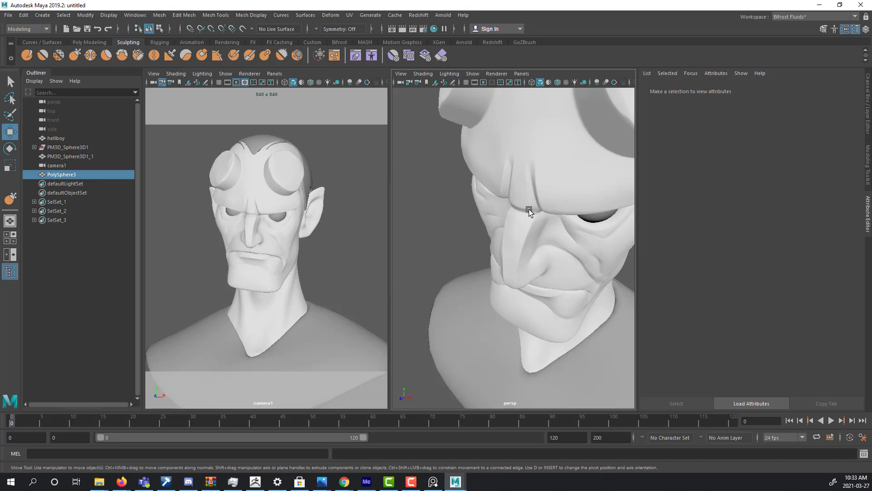
# Switch to Maya and inspect the Mesh Controls of the imported head mesh PolySphere3 for its current color set.
pyautogui.click(533, 207)
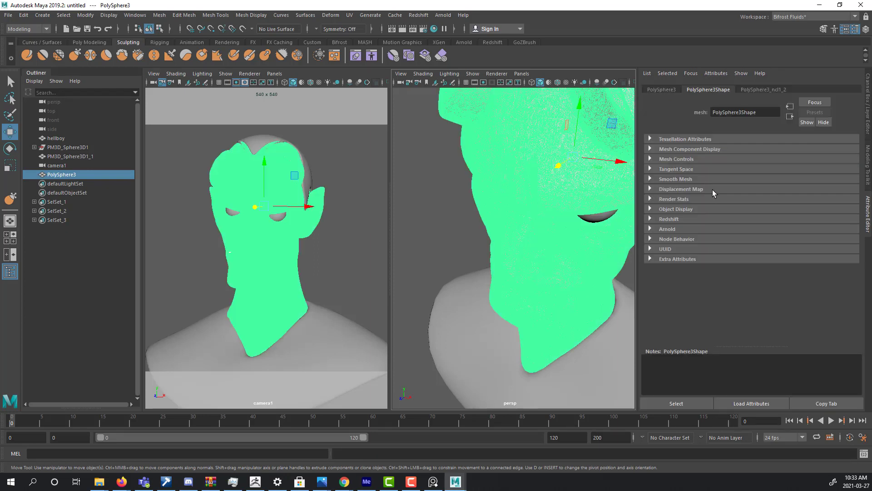
pyautogui.click(680, 150)
pyautogui.click(678, 150)
pyautogui.click(675, 160)
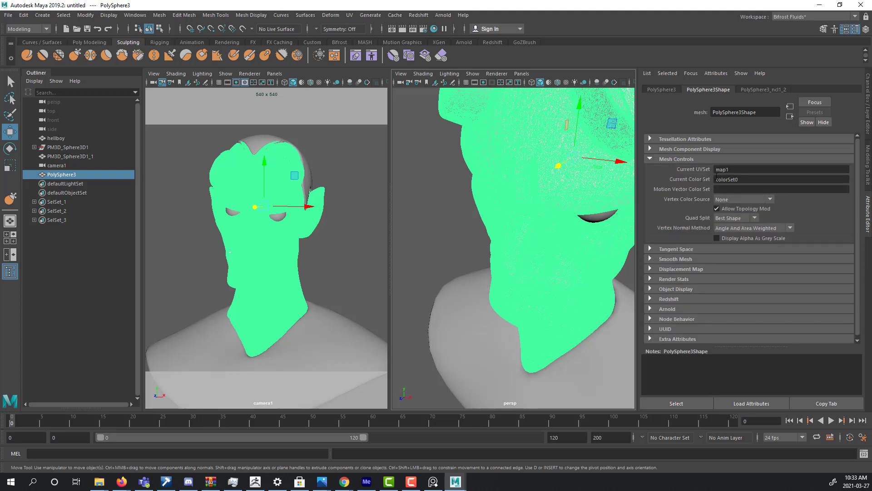
# Deselect the head mesh and examine the imported bust's face and overall shape in the perspective view.
pyautogui.click(463, 236)
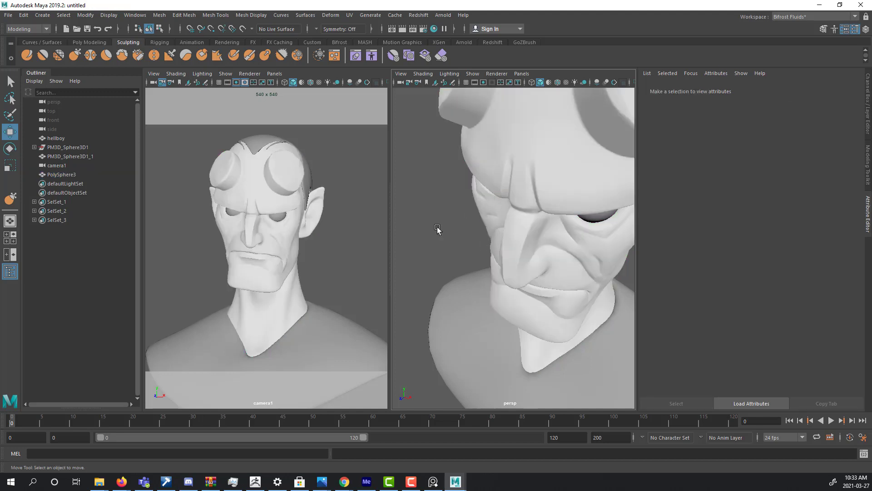
pyautogui.keyDown('alt'); pyautogui.moveTo(523, 226); pyautogui.dragTo(450, 225, button='right'); pyautogui.keyUp('alt')
pyautogui.keyDown('alt'); pyautogui.moveTo(450, 225); pyautogui.dragTo(503, 203); pyautogui.keyUp('alt')
pyautogui.keyDown('alt'); pyautogui.moveTo(503, 203); pyautogui.dragTo(542, 238, button='right'); pyautogui.keyUp('alt')
pyautogui.keyDown('alt'); pyautogui.moveTo(541, 238); pyautogui.dragTo(567, 244, button='middle'); pyautogui.keyUp('alt')
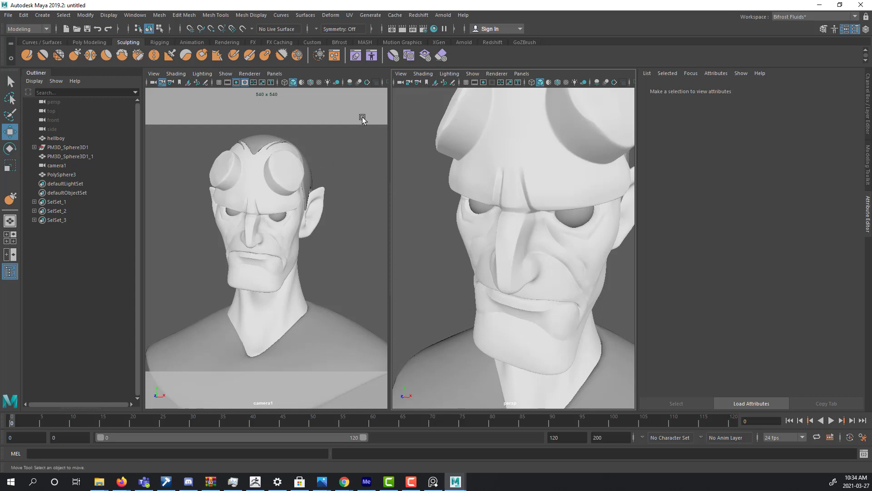
pyautogui.press('f')
pyautogui.scroll(5, 521, 180)
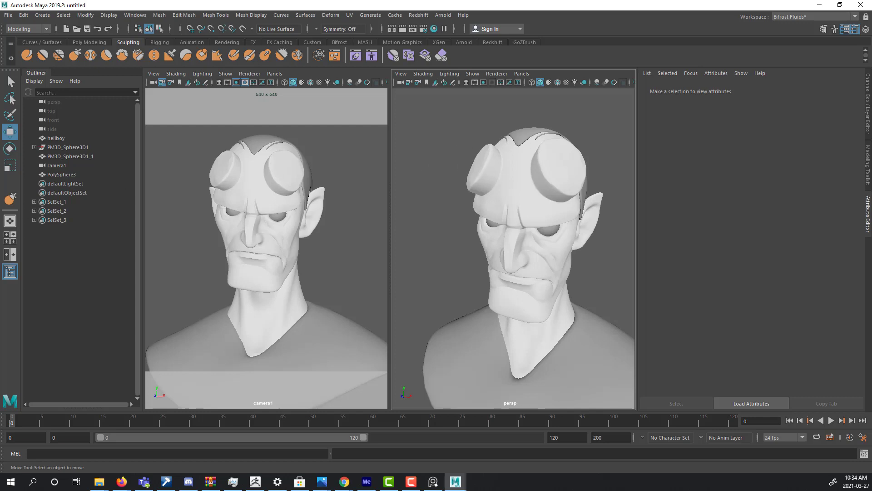
pyautogui.click(521, 195)
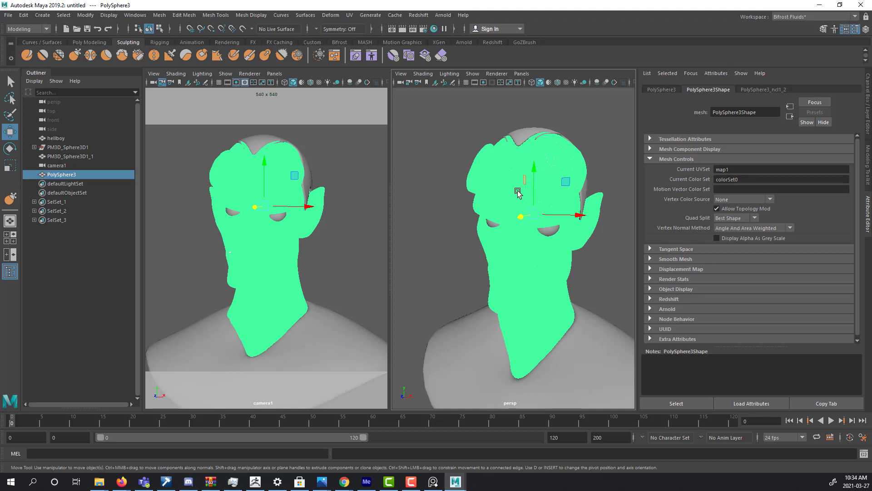
pyautogui.press('Delete')
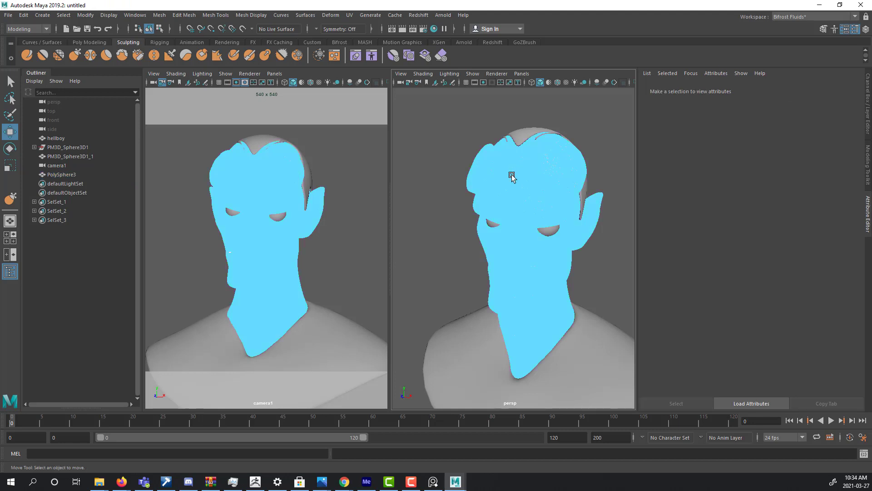
pyautogui.moveTo(512, 175); pyautogui.dragTo(553, 162, button='right')
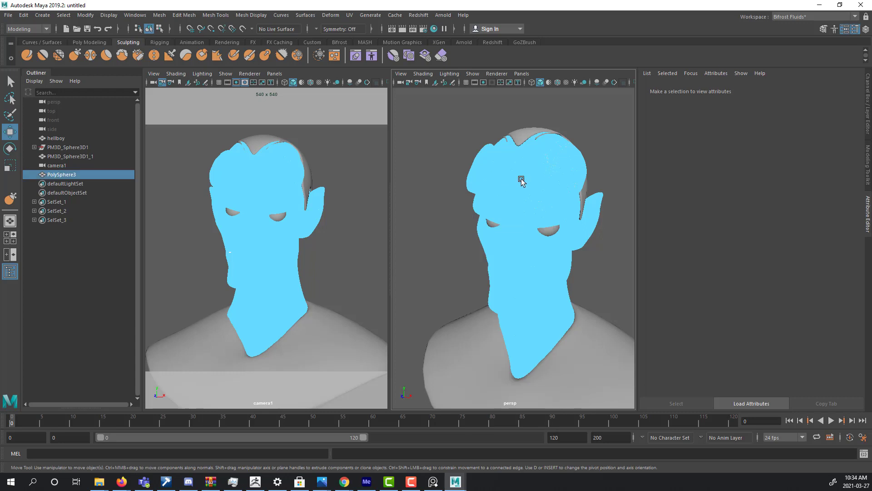
pyautogui.click(415, 190)
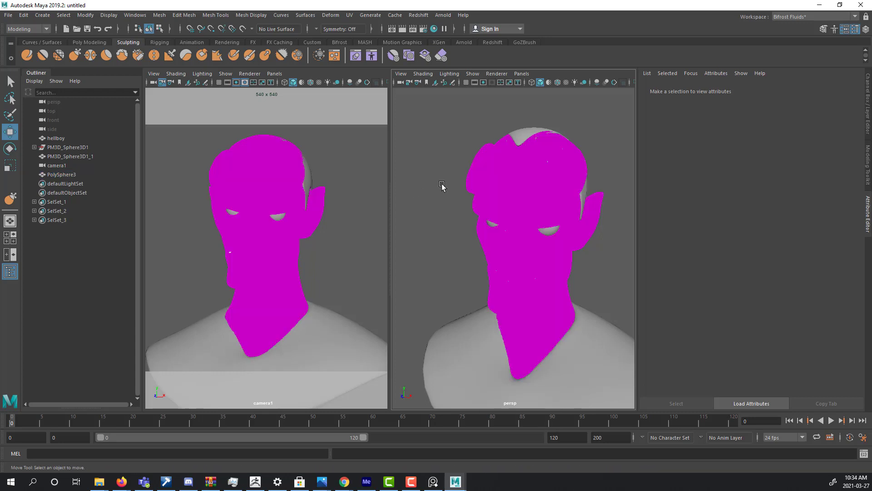
pyautogui.moveTo(508, 176); pyautogui.dragTo(552, 164, button='right')
pyautogui.click(607, 132)
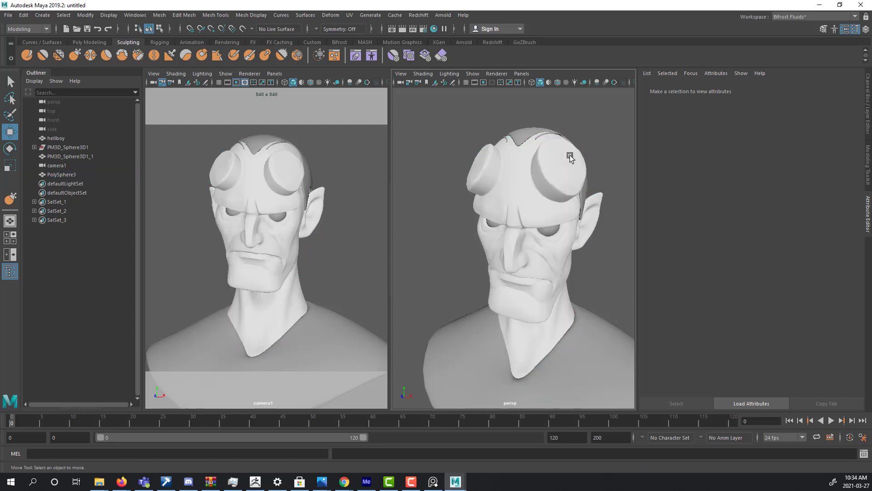
# Assign a new Arnold aiStandardSurface material to the head mesh PolySphere3.
pyautogui.click(539, 163)
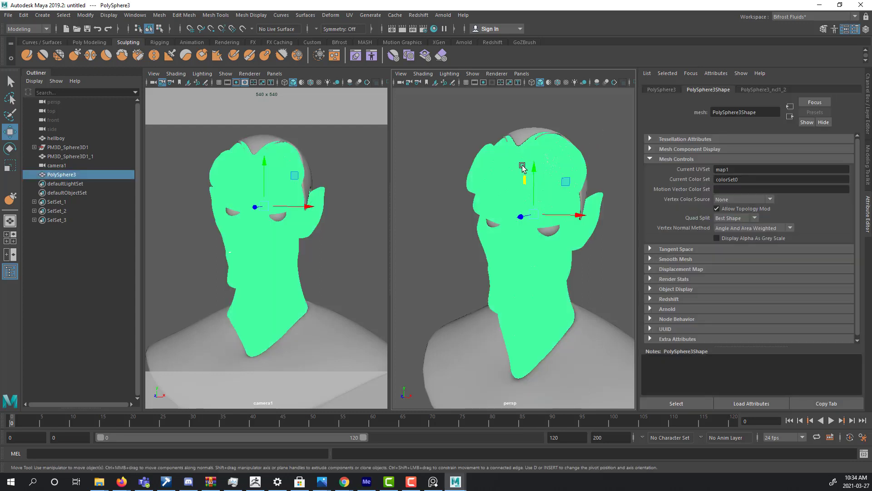
pyautogui.moveTo(522, 167); pyautogui.dragTo(537, 383, button='right')
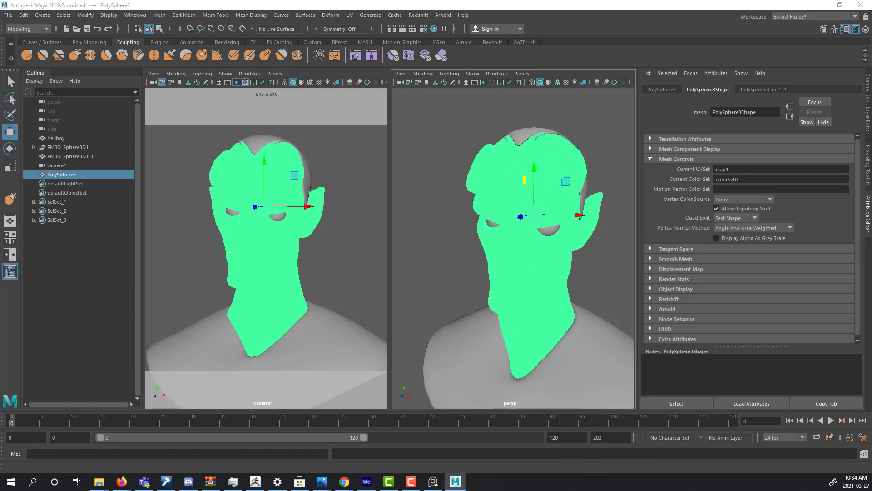
pyautogui.moveTo(223, 20); pyautogui.dragTo(653, 73)
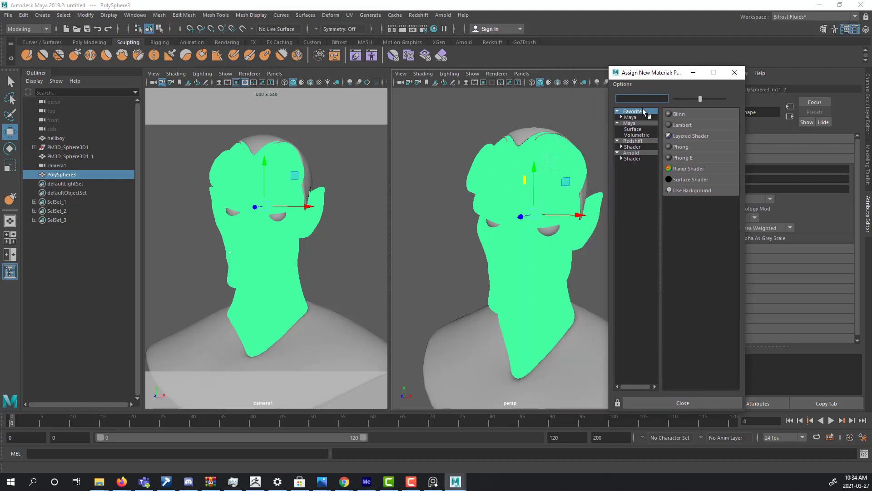
pyautogui.click(621, 159)
pyautogui.click(639, 165)
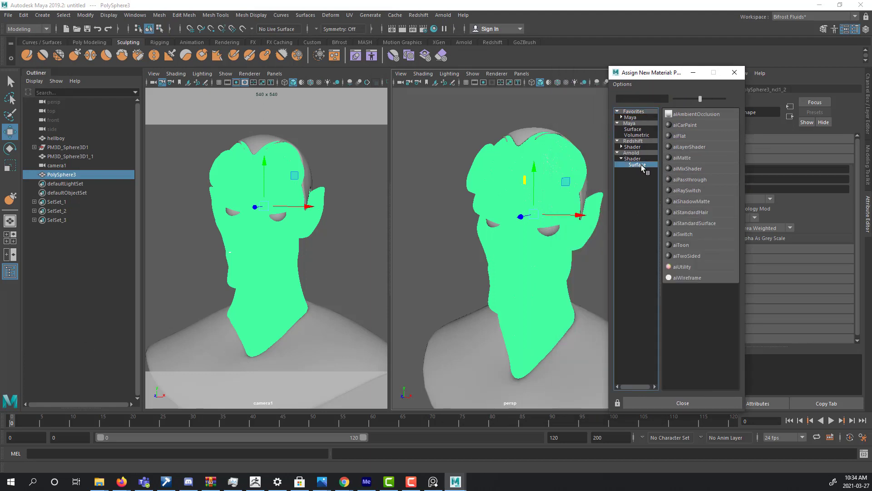
pyautogui.click(710, 223)
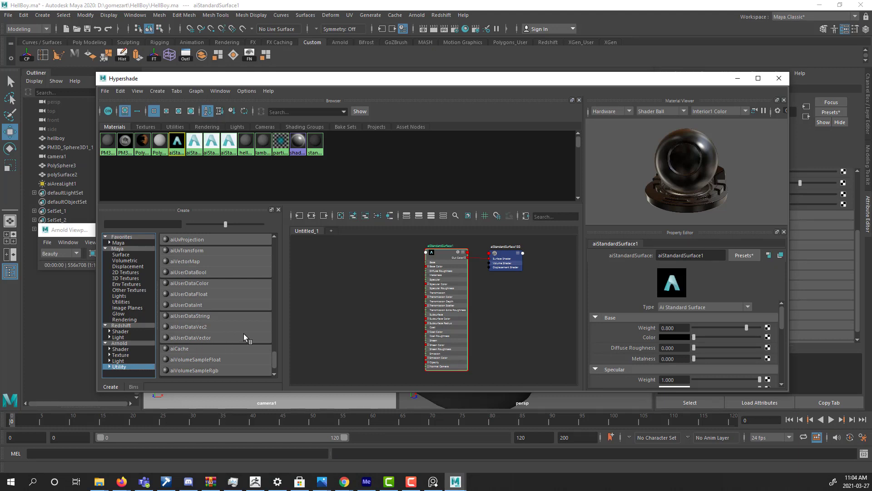
# Add an aiUserDataColor node to the head's material graph in Hypershade and set its Attribute to colorSet0.
pyautogui.scroll(-2, 244, 334)
pyautogui.scroll(3, 240, 335)
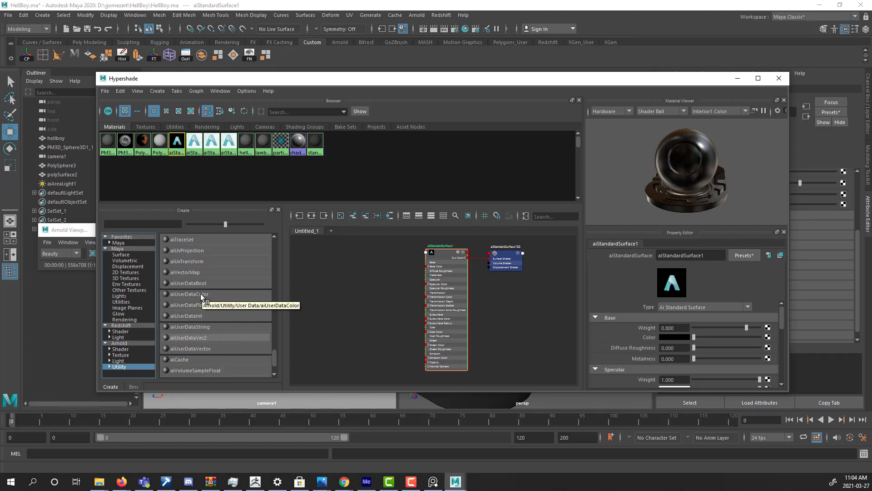
pyautogui.moveTo(201, 294); pyautogui.dragTo(358, 270)
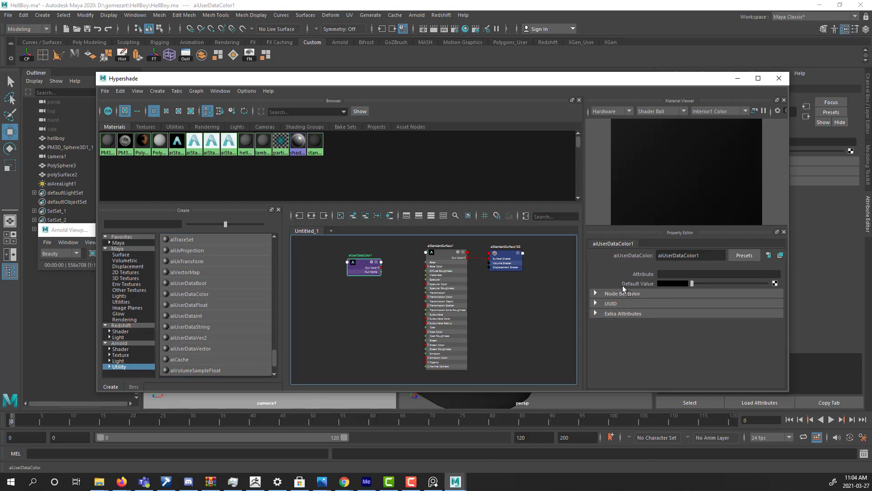
pyautogui.click(667, 274)
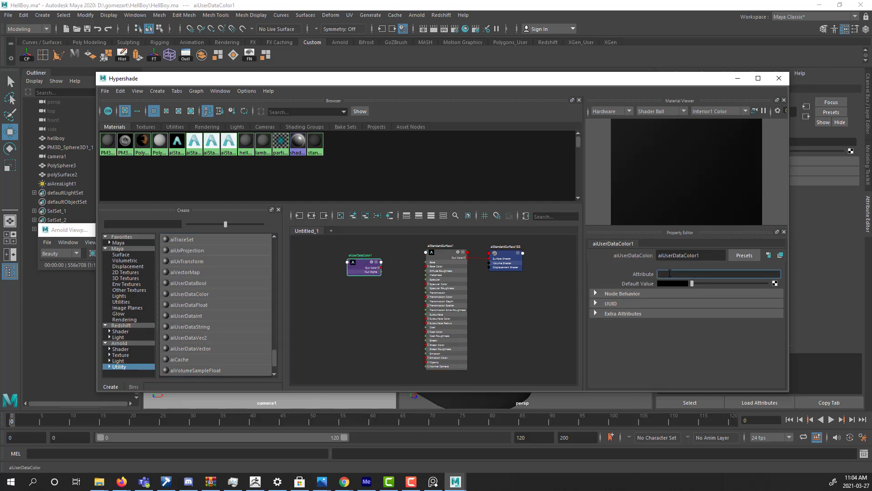
pyautogui.write('colorSet0')
# Connect the aiUserDataColor node's Out Color to the aiStandardSurface's Base Color and view the head's color in the render.
pyautogui.scroll(2, 389, 271)
pyautogui.moveTo(377, 266); pyautogui.dragTo(440, 267)
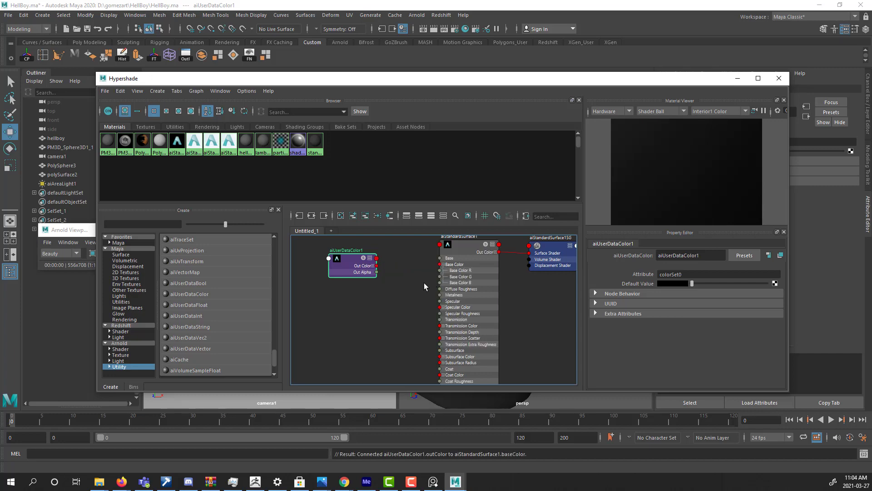
pyautogui.moveTo(505, 79); pyautogui.dragTo(796, 141)
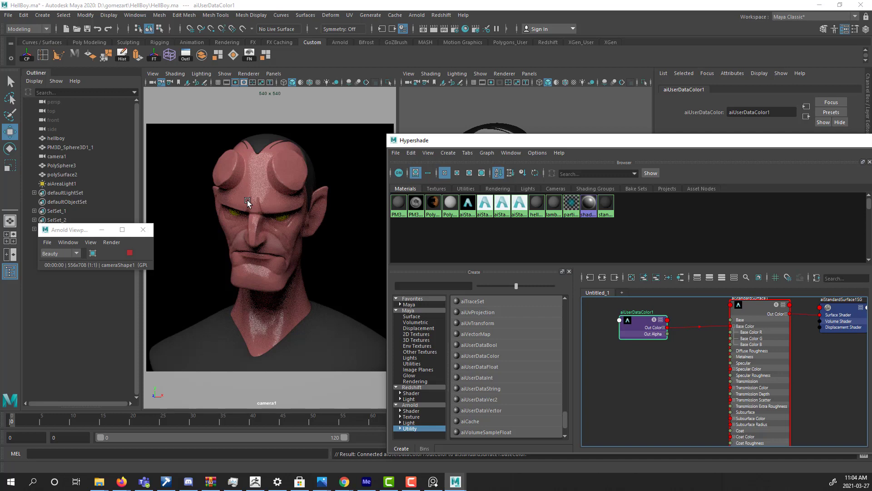
pyautogui.moveTo(563, 141); pyautogui.dragTo(495, 103)
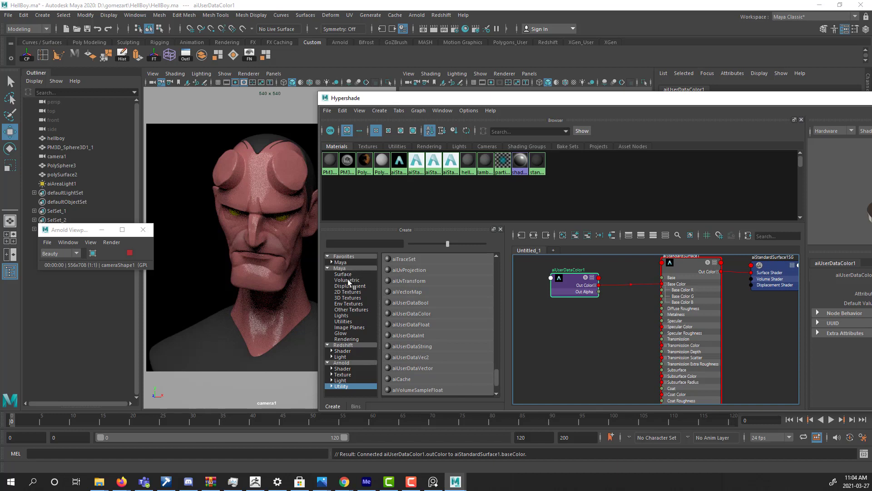
# Add a Gamma Correct utility node from Maya's Utilities to the head's material graph.
pyautogui.click(344, 322)
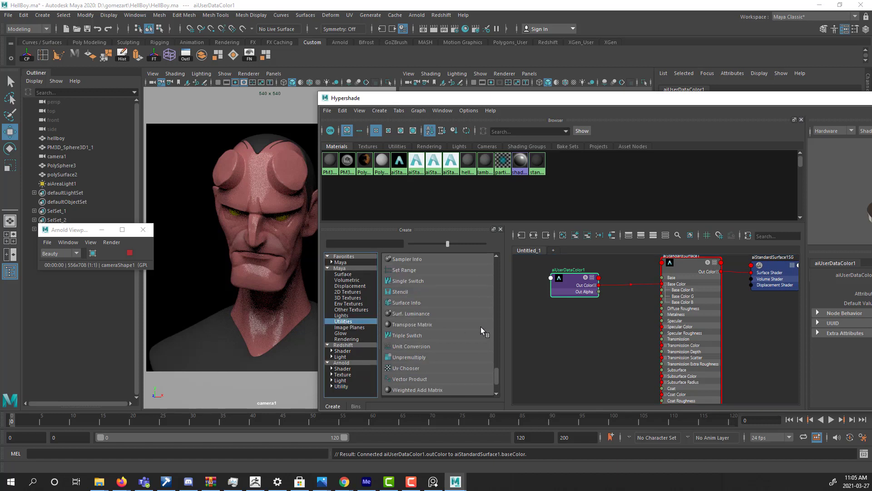
pyautogui.scroll(3, 482, 326)
pyautogui.scroll(6, 482, 327)
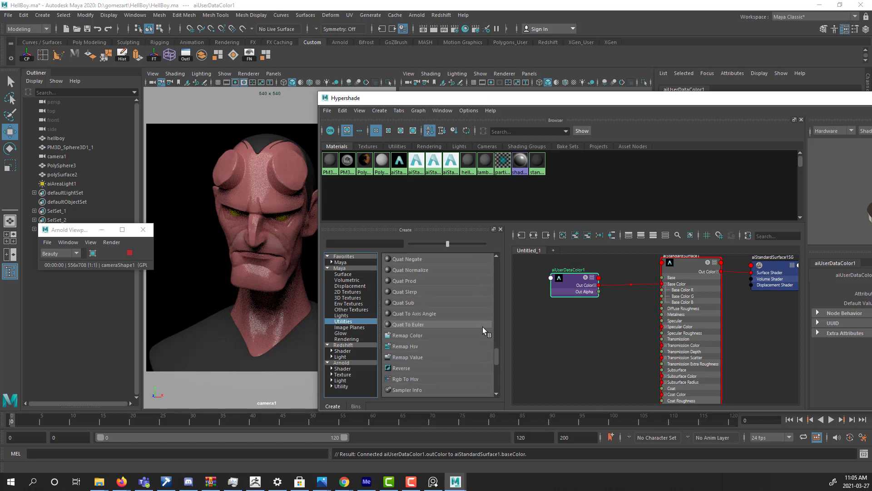
pyautogui.scroll(10, 482, 326)
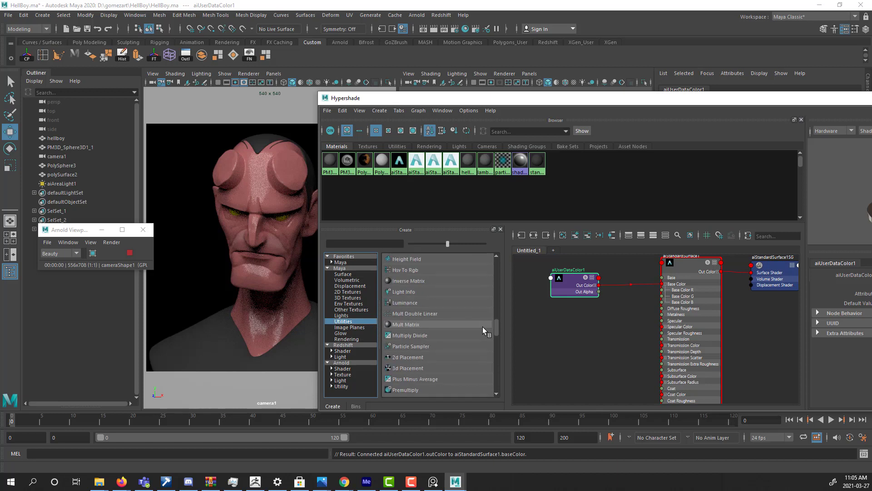
pyautogui.scroll(3, 482, 326)
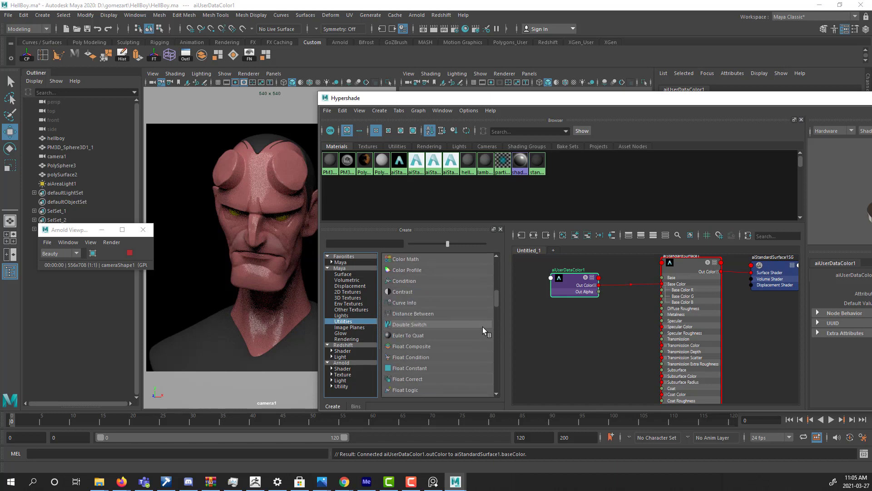
pyautogui.scroll(1, 483, 326)
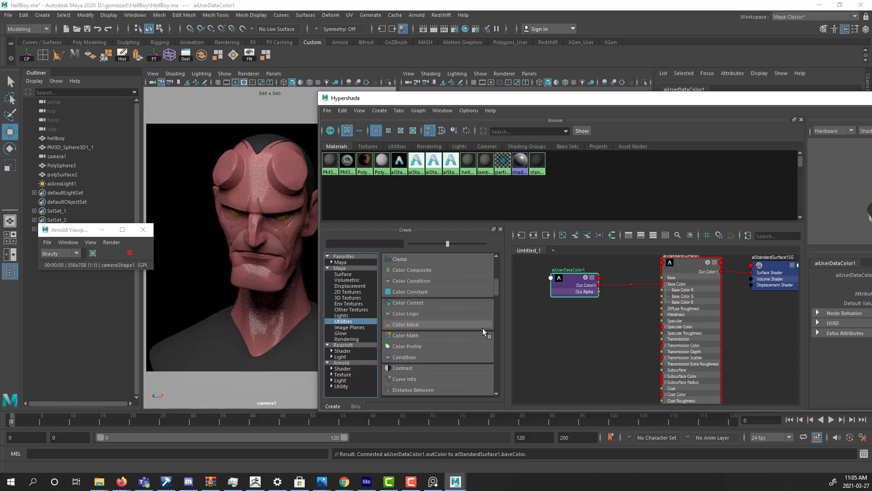
pyautogui.scroll(-1, 482, 332)
pyautogui.scroll(-4, 482, 328)
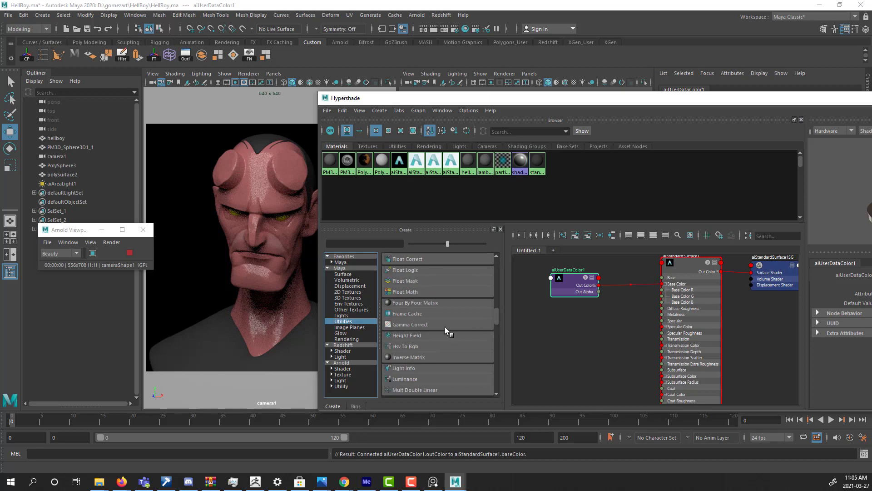
pyautogui.click(413, 324)
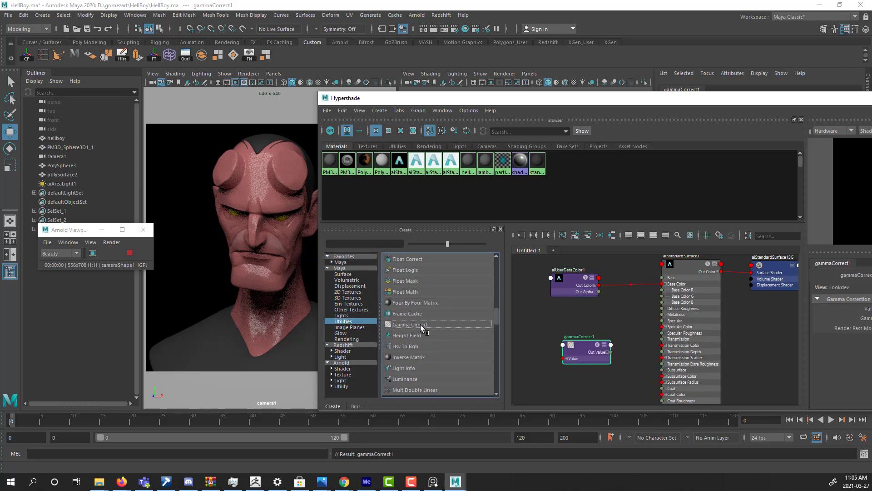
# Route the aiUserDataColor's Out Color through the Gamma Correct node's Value, and its Out Value into Base Color.
pyautogui.moveTo(603, 332); pyautogui.dragTo(616, 323)
pyautogui.moveTo(568, 290); pyautogui.dragTo(663, 285)
pyautogui.moveTo(630, 319); pyautogui.dragTo(631, 304)
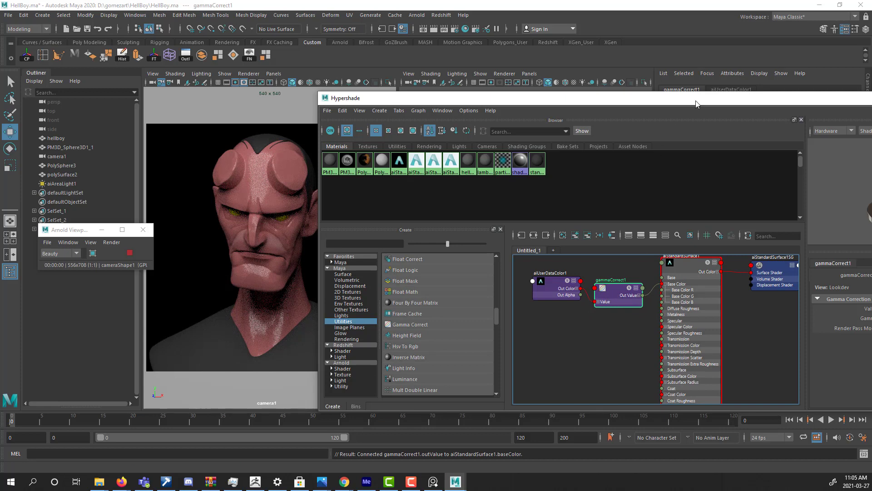
pyautogui.moveTo(697, 104); pyautogui.dragTo(388, 136)
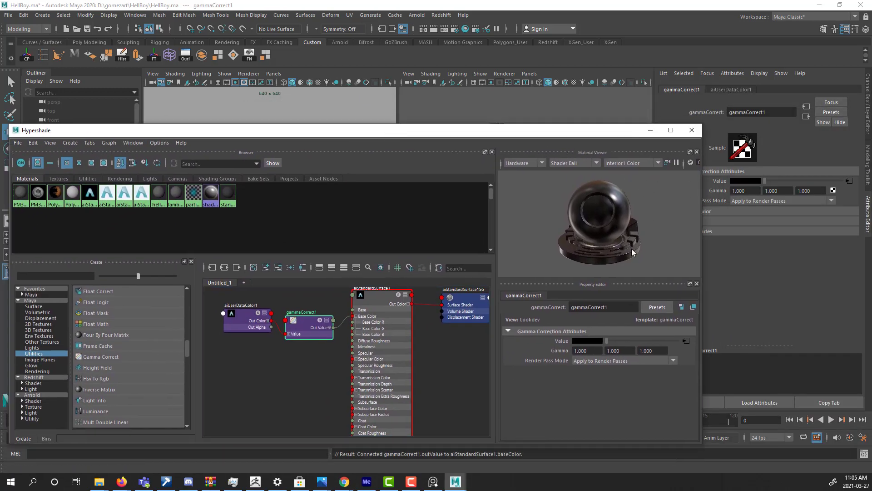
# Minimize Hypershade and set the gammaCorrect1 node's three Gamma values to 0.75 each.
pyautogui.click(651, 130)
pyautogui.moveTo(750, 190); pyautogui.dragTo(715, 192)
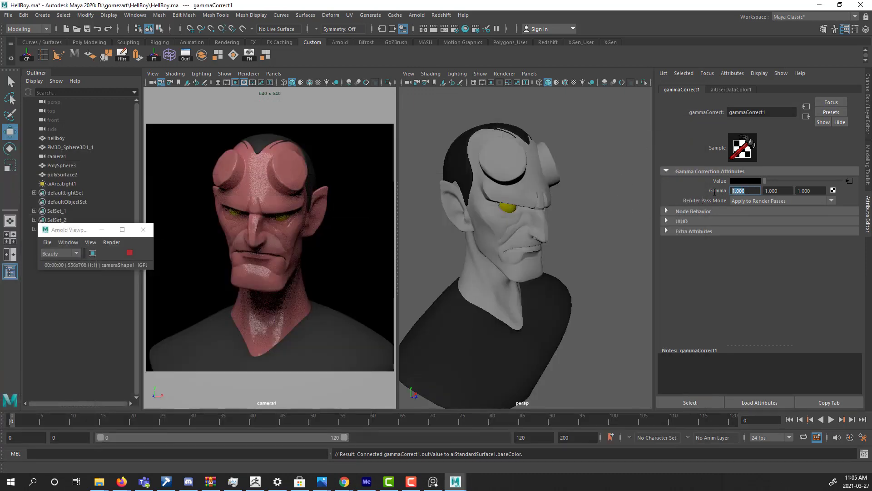
pyautogui.write('.75')
pyautogui.press('Return')
pyautogui.press('Tab')
pyautogui.write('.75')
pyautogui.press('Tab')
pyautogui.write('.')
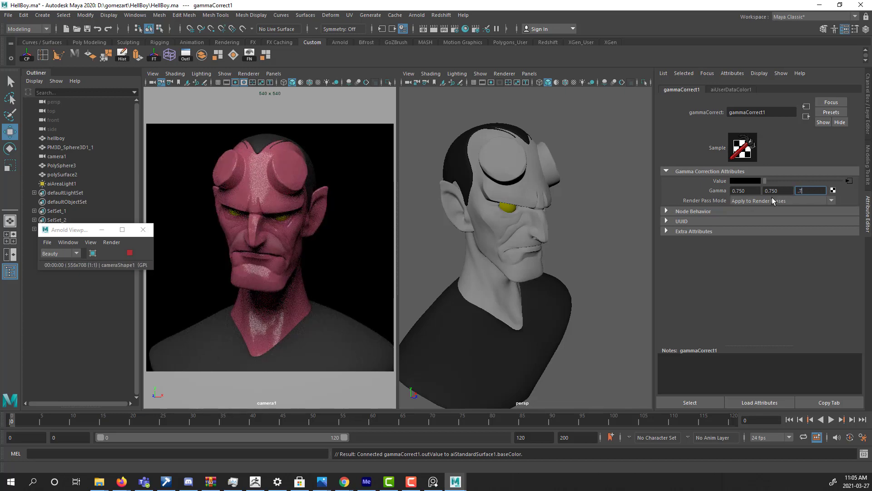
pyautogui.write('75')
pyautogui.press('Return')
pyautogui.moveTo(757, 191); pyautogui.dragTo(723, 192)
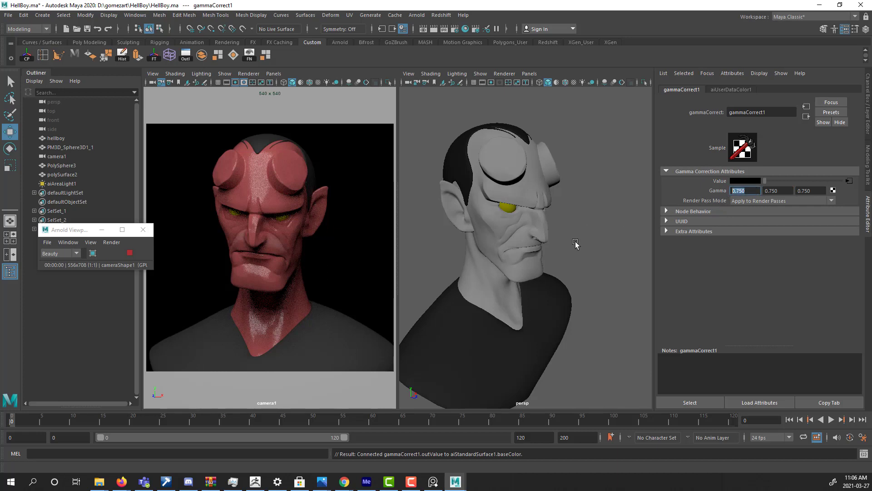
# Display the material attributes of the bust's hair mesh and deselect it.
pyautogui.keyDown('alt'); pyautogui.moveTo(502, 248); pyautogui.dragTo(542, 262, button='middle'); pyautogui.keyUp('alt')
pyautogui.moveTo(542, 262)
pyautogui.keyDown('alt'); pyautogui.mouseDown(button='right')
pyautogui.moveTo(469, 295)
pyautogui.moveTo(538, 260)
pyautogui.mouseUp(button='right'); pyautogui.keyUp('alt')
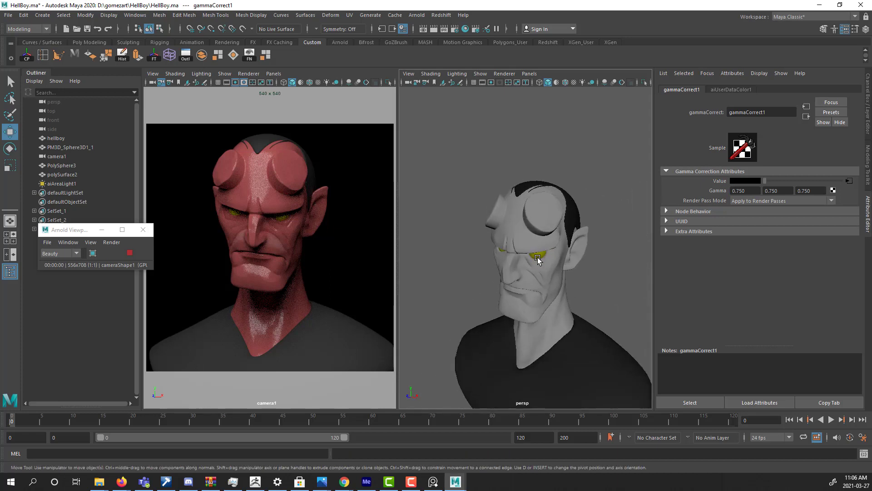
pyautogui.click(535, 224)
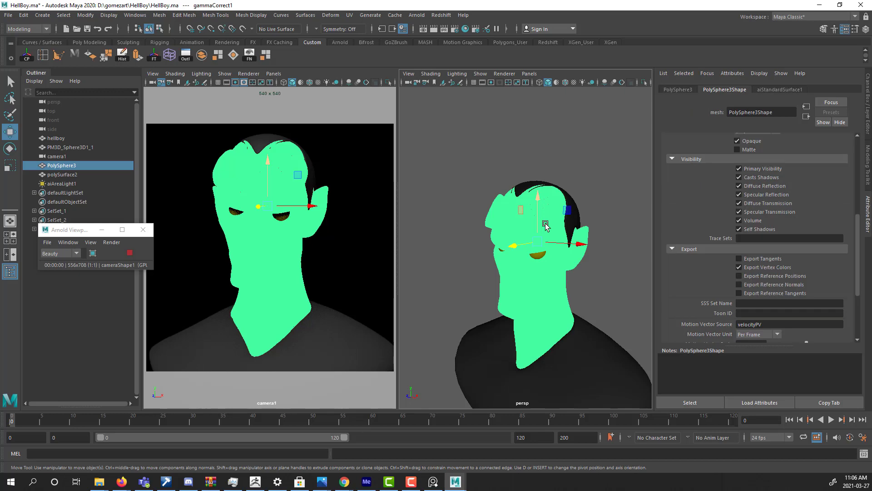
pyautogui.click(579, 152)
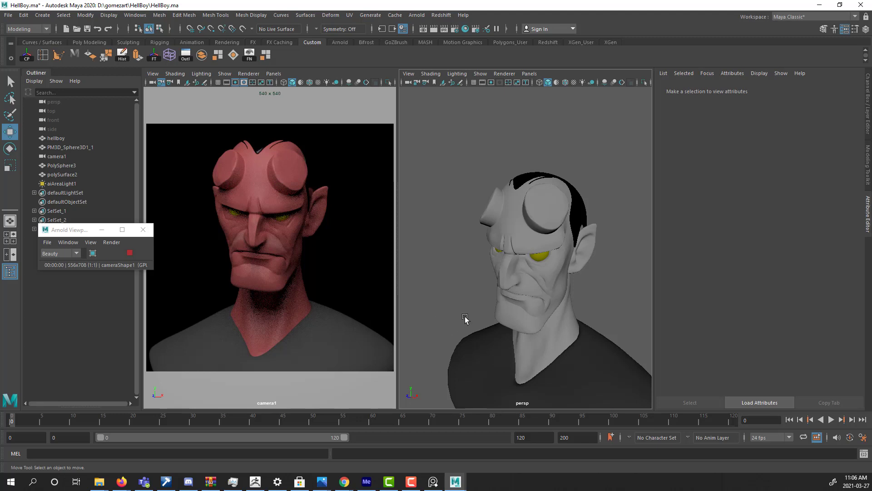
# Duplicate the existing area light and place the copy below the original, in front of the bust.
pyautogui.scroll(-10, 540, 283)
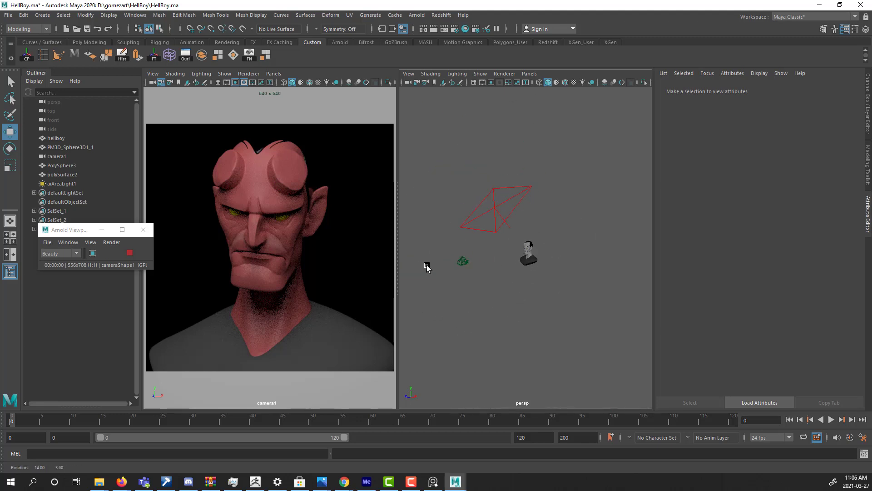
pyautogui.click(474, 236)
pyautogui.keyDown('alt'); pyautogui.moveTo(474, 236); pyautogui.dragTo(515, 284); pyautogui.keyUp('alt')
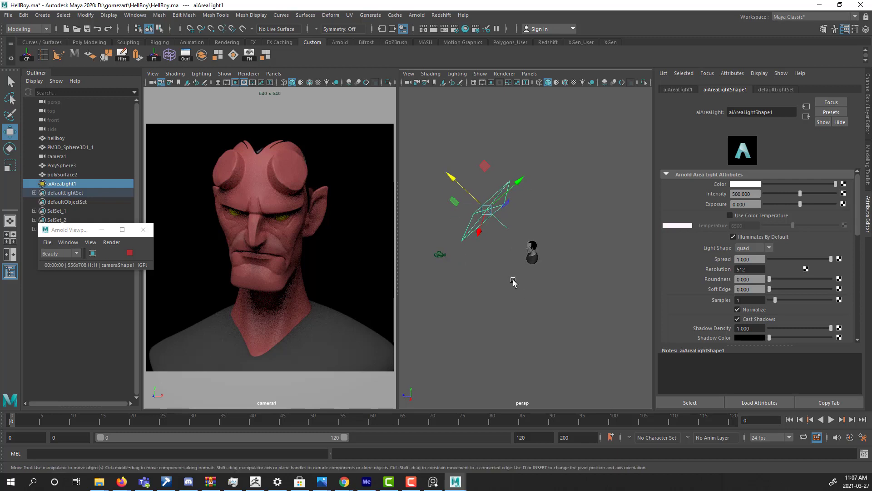
pyautogui.hotkey('ctrl', 'd')
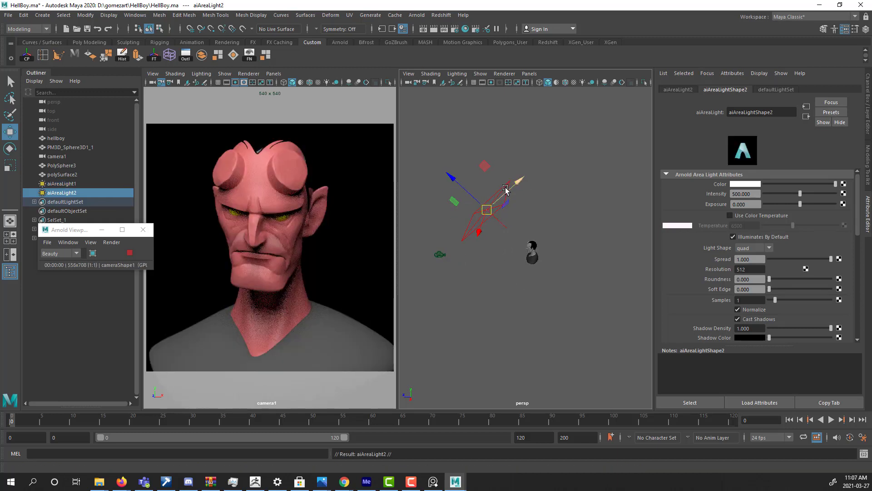
pyautogui.press('e')
pyautogui.moveTo(510, 180); pyautogui.dragTo(509, 270)
pyautogui.press('w')
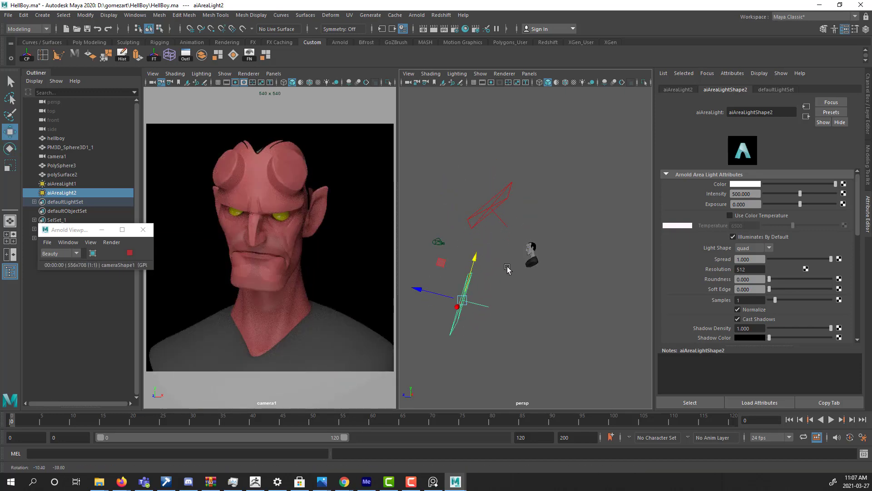
# Rotate the duplicated area light to aim up at the bust and move it closer.
pyautogui.keyDown('alt'); pyautogui.moveTo(508, 271); pyautogui.dragTo(590, 237, button='right'); pyautogui.keyUp('alt')
pyautogui.keyDown('alt'); pyautogui.moveTo(591, 238); pyautogui.dragTo(636, 177, button='middle'); pyautogui.keyUp('alt')
pyautogui.keyDown('alt'); pyautogui.moveTo(516, 280); pyautogui.dragTo(518, 277, button='right'); pyautogui.keyUp('alt')
pyautogui.press('e')
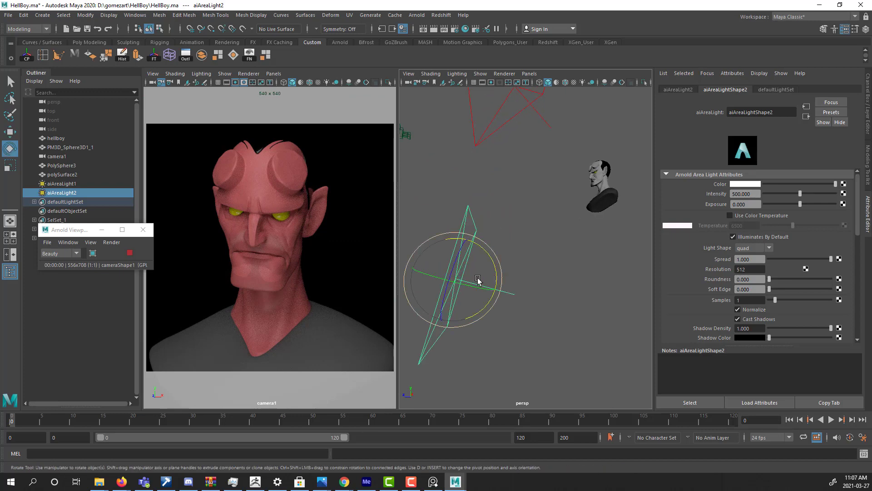
pyautogui.moveTo(479, 279); pyautogui.dragTo(468, 249)
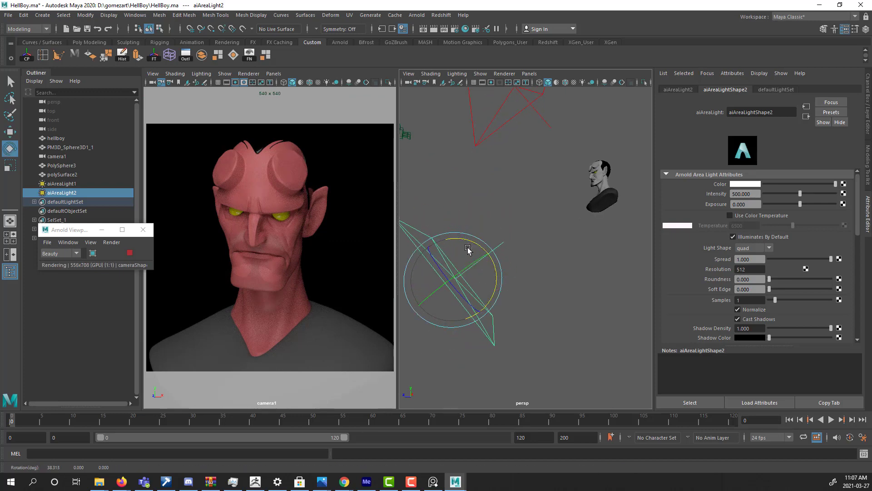
pyautogui.press('w')
pyautogui.moveTo(423, 305); pyautogui.dragTo(455, 289)
pyautogui.press('e')
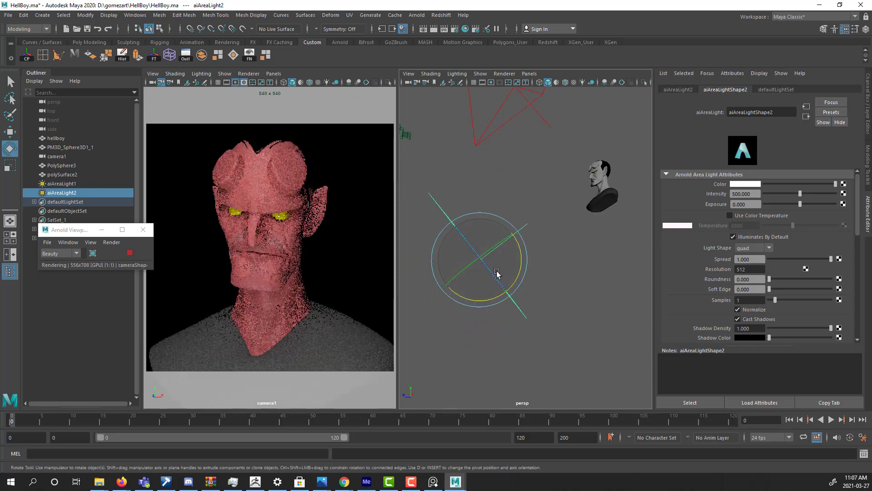
# Scale the duplicated area light down uniformly to about 2.8.
pyautogui.press('r')
pyautogui.keyDown('alt'); pyautogui.moveTo(505, 276); pyautogui.dragTo(612, 266); pyautogui.keyUp('alt')
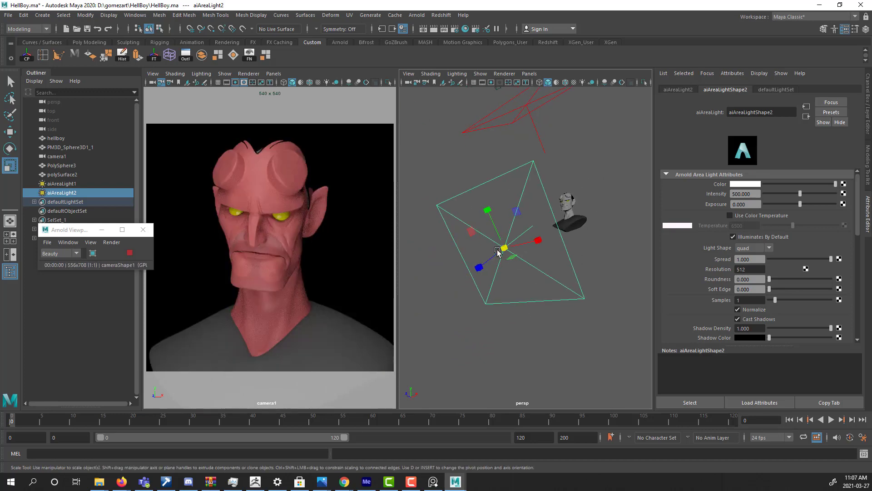
pyautogui.moveTo(504, 249); pyautogui.dragTo(456, 264)
# Try intensities of 100, 50, 0 and 20 on the lower area light and settle on 25.
pyautogui.click(751, 311)
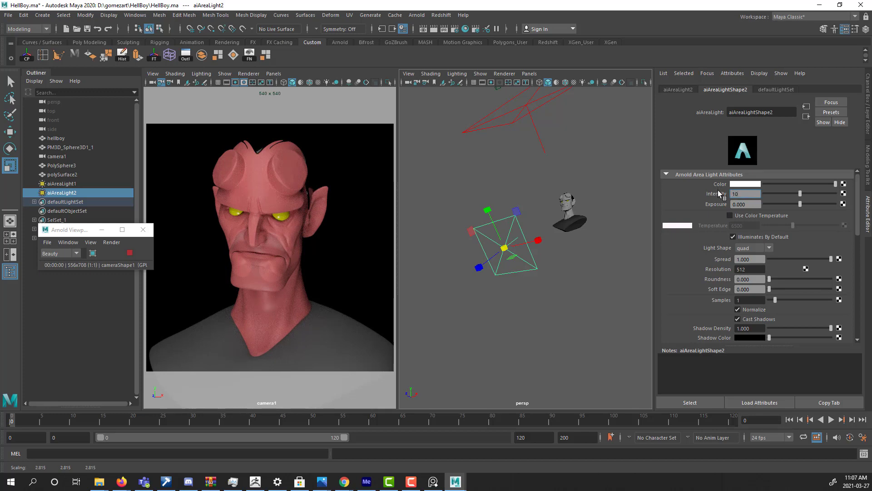
pyautogui.press('Return')
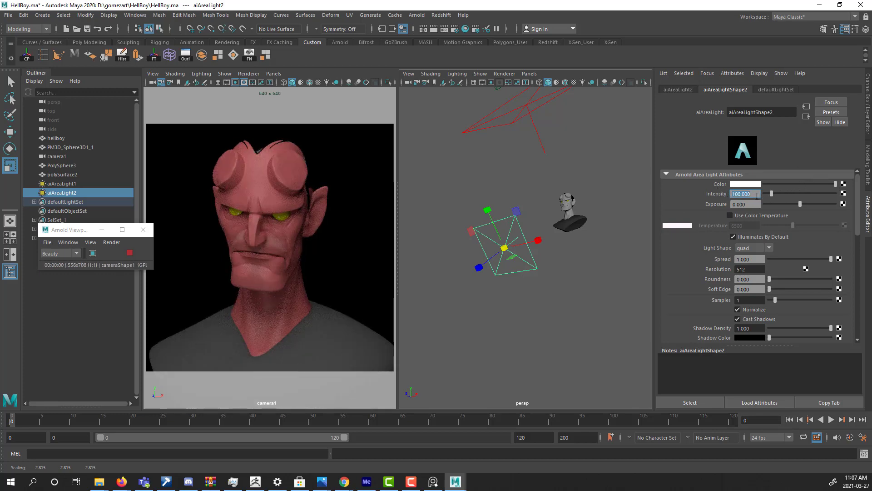
pyautogui.write('50')
pyautogui.press('Return')
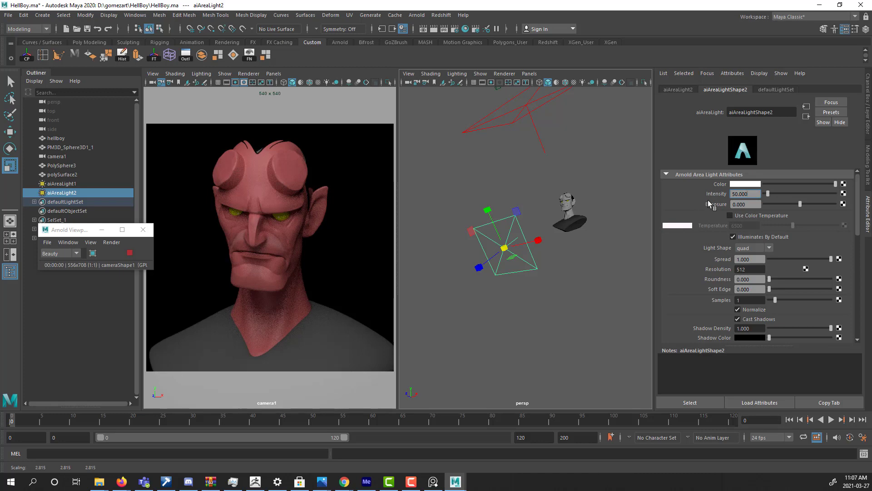
pyautogui.write('0')
pyautogui.press('Return')
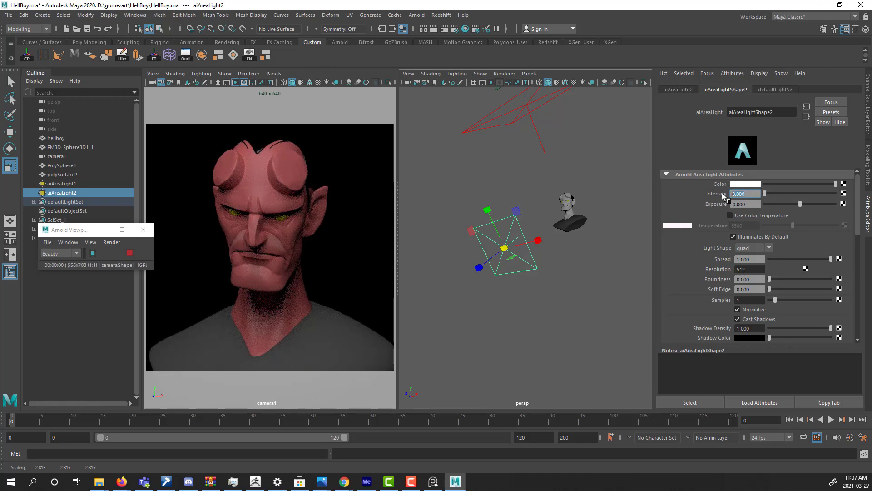
pyautogui.press('Return')
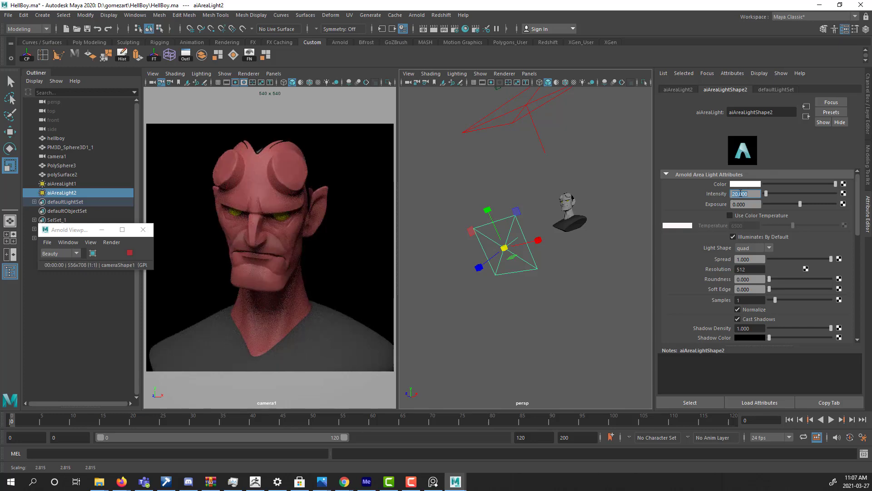
pyautogui.write('25')
pyautogui.press('Return')
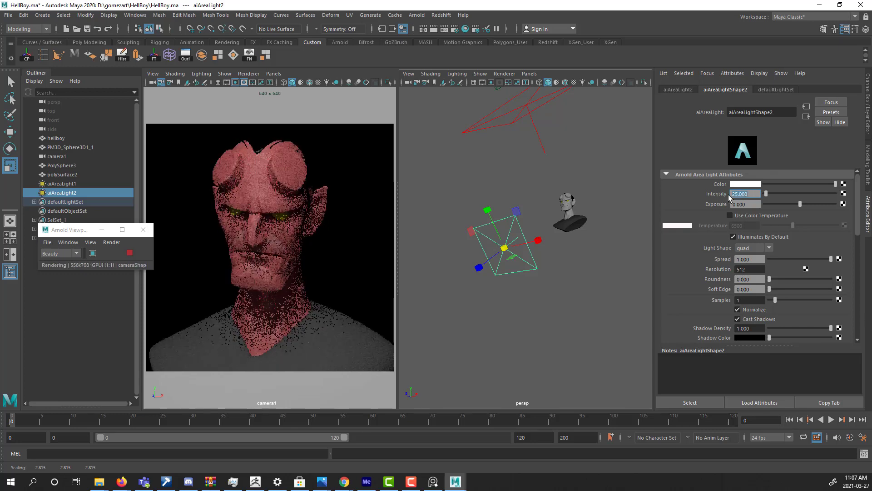
# Tilt the original area light more steeply downward and move it closer above the bust.
pyautogui.keyDown('alt'); pyautogui.moveTo(505, 240); pyautogui.dragTo(540, 191); pyautogui.keyUp('alt')
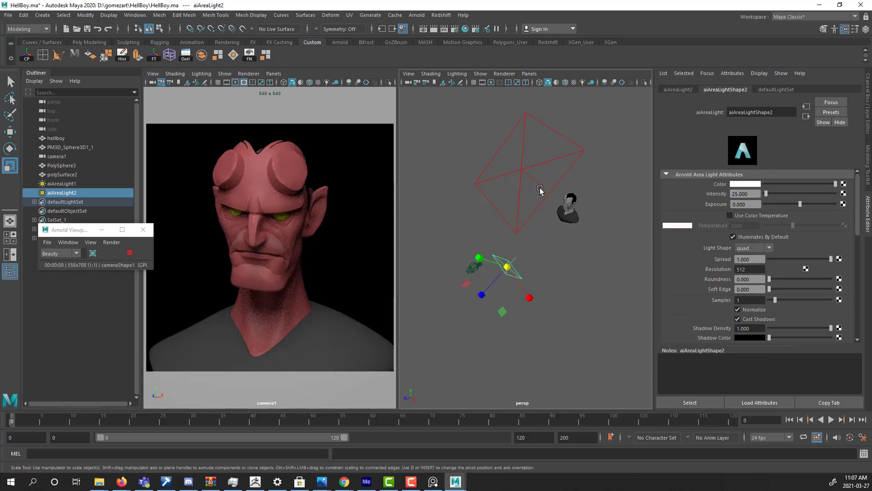
pyautogui.click(549, 197)
pyautogui.press('w')
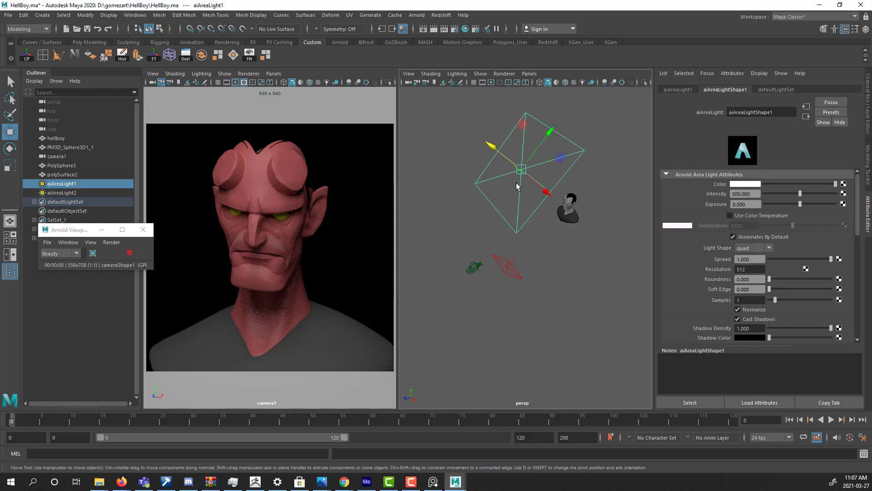
pyautogui.press('e')
pyautogui.moveTo(492, 156); pyautogui.dragTo(495, 137)
pyautogui.press('w')
pyautogui.moveTo(543, 151); pyautogui.dragTo(559, 140)
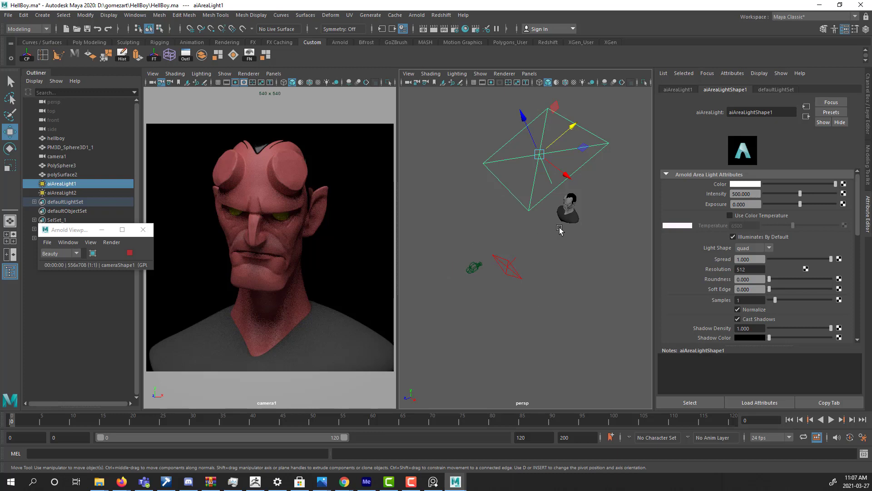
# Create a third Arnold area light in the scene.
pyautogui.keyDown('alt'); pyautogui.moveTo(566, 237); pyautogui.dragTo(432, 254, button='right'); pyautogui.keyUp('alt')
pyautogui.keyDown('alt'); pyautogui.moveTo(554, 283); pyautogui.dragTo(584, 275); pyautogui.keyUp('alt')
pyautogui.keyDown('alt'); pyautogui.moveTo(520, 252); pyautogui.dragTo(454, 269); pyautogui.keyUp('alt')
pyautogui.keyDown('alt'); pyautogui.moveTo(543, 272); pyautogui.dragTo(505, 274, button='right'); pyautogui.keyUp('alt')
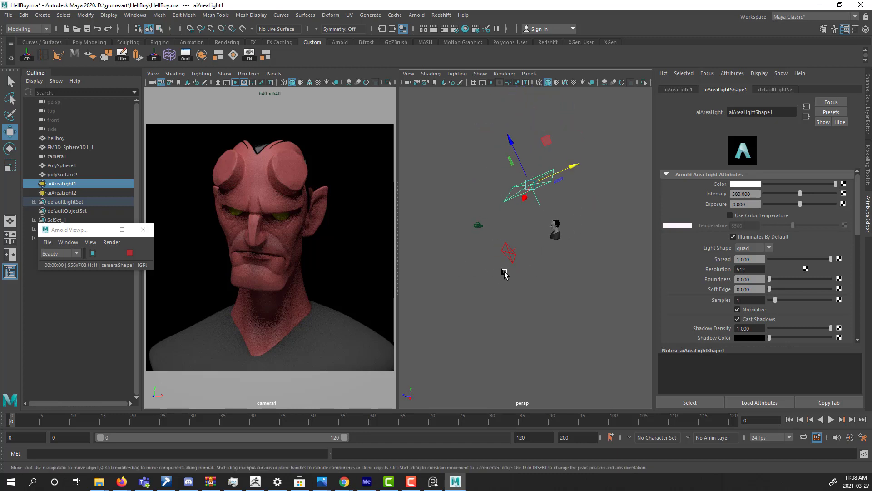
pyautogui.keyDown('alt'); pyautogui.moveTo(505, 274); pyautogui.dragTo(475, 277, button='middle'); pyautogui.keyUp('alt')
pyautogui.keyDown('alt'); pyautogui.moveTo(475, 278); pyautogui.dragTo(505, 275); pyautogui.keyUp('alt')
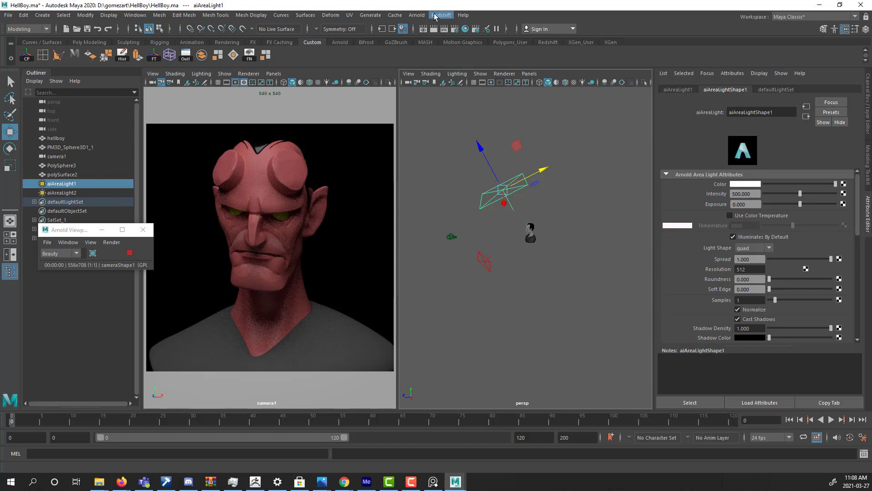
pyautogui.click(416, 14)
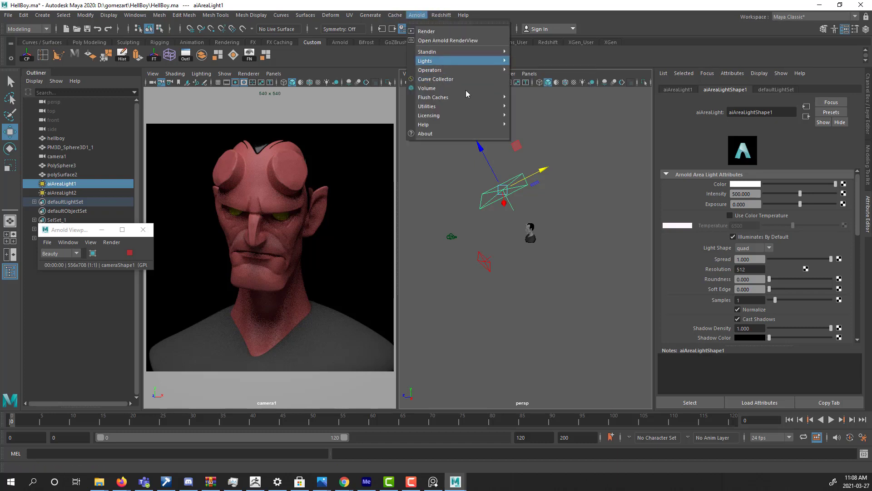
pyautogui.moveTo(482, 60)
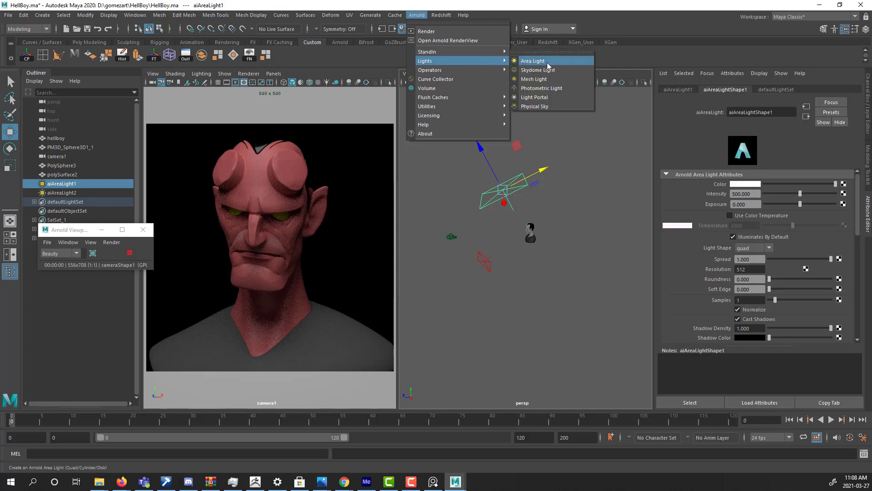
pyautogui.click(533, 61)
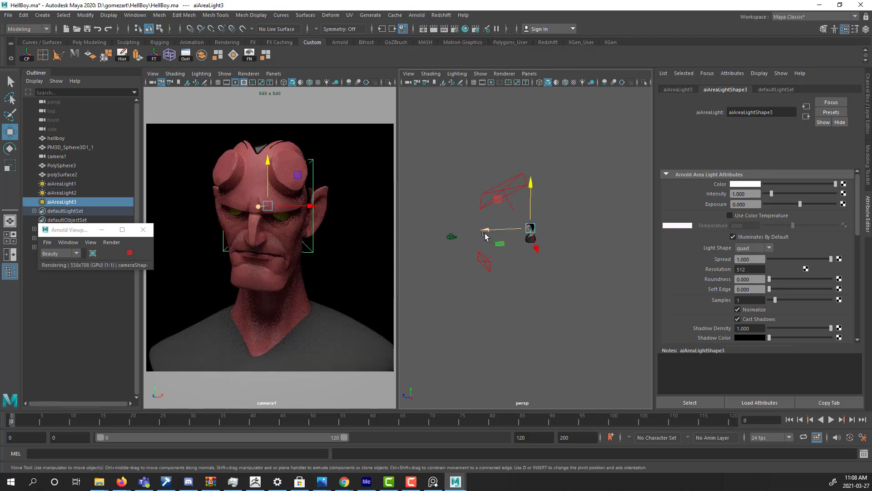
# Move the new area light behind the bust and rotate it to face the back of the head.
pyautogui.moveTo(513, 230); pyautogui.dragTo(557, 225)
pyautogui.press('e')
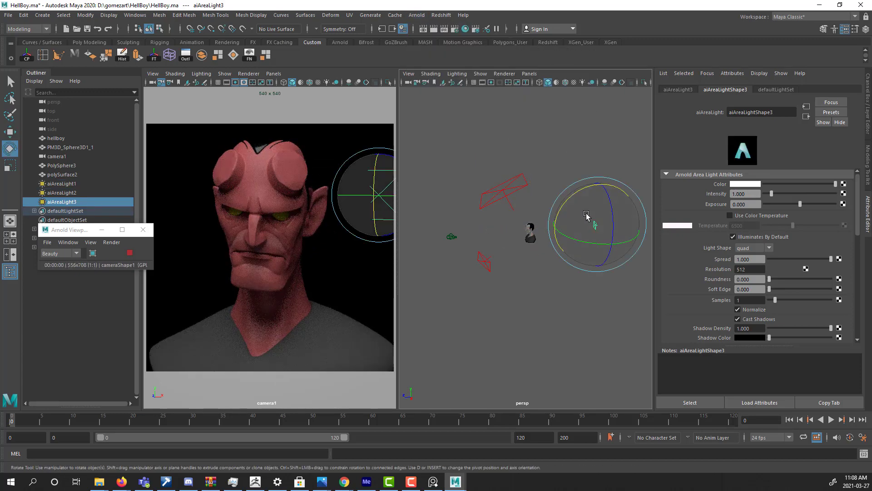
pyautogui.moveTo(582, 190); pyautogui.dragTo(594, 230)
pyautogui.press('w')
# Set the rear area light's intensity to 250.
pyautogui.click(740, 193)
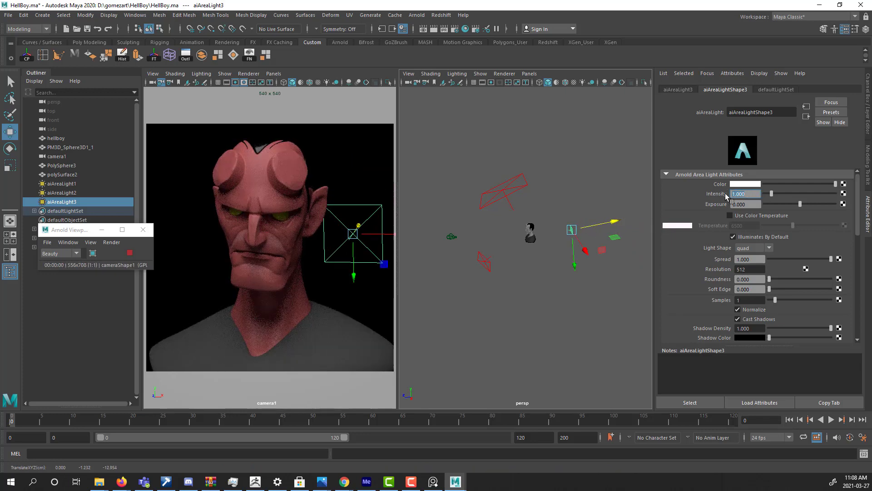
pyautogui.write('250')
pyautogui.press('Return')
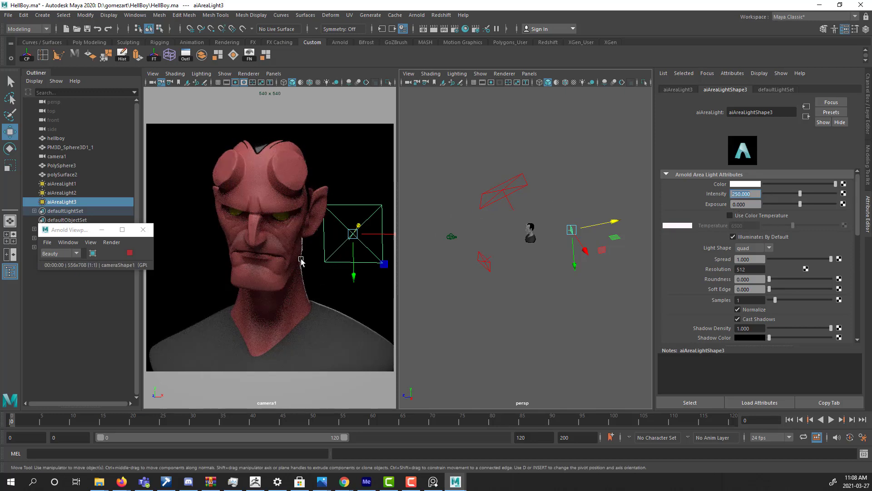
# Scale the rear area light up uniformly to about 4.8 and shift it slightly behind the bust.
pyautogui.click(576, 241)
pyautogui.press('r')
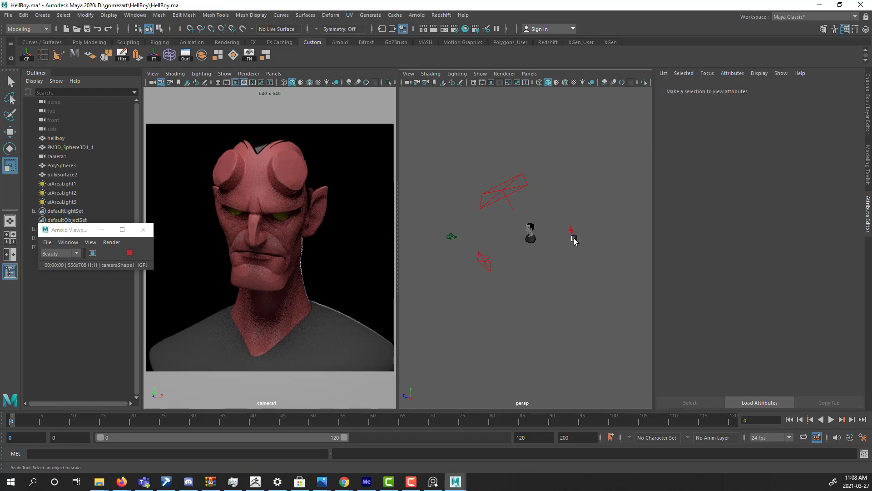
pyautogui.click(572, 232)
pyautogui.moveTo(572, 230); pyautogui.dragTo(597, 236)
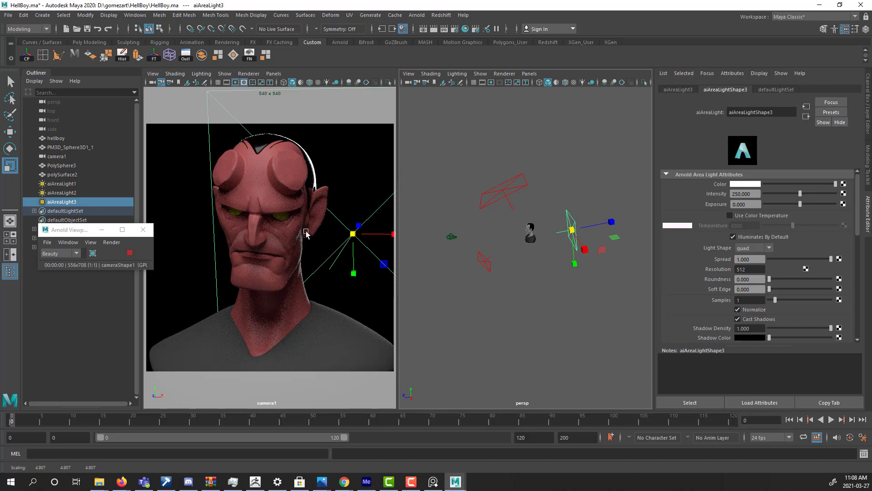
pyautogui.press('w')
pyautogui.moveTo(594, 225); pyautogui.dragTo(600, 255)
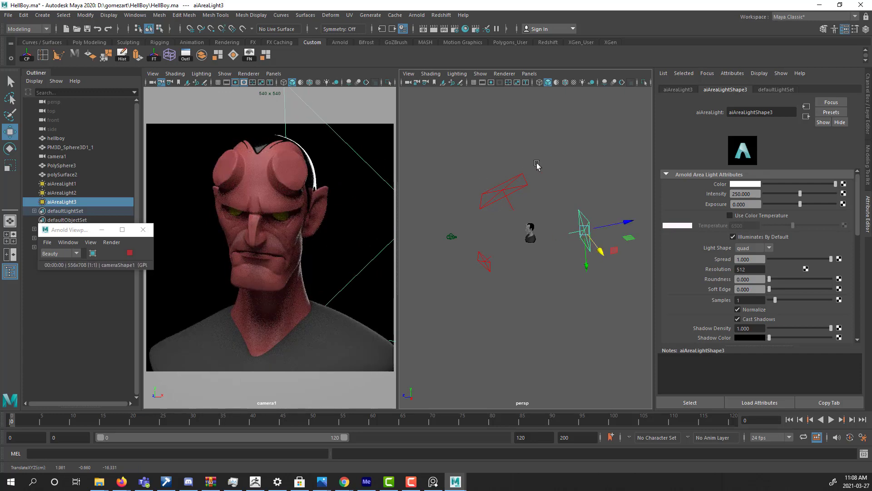
# Enable Use Color Temperature on the rear area light and set its Temperature to 3783.
pyautogui.click(760, 216)
pyautogui.moveTo(793, 226); pyautogui.dragTo(779, 227)
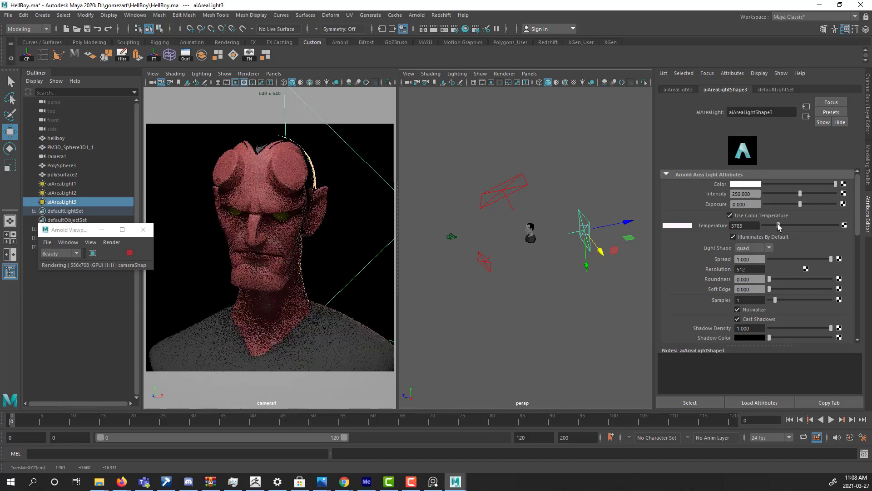
# Set the first area light's intensity to 600 and raise the light slightly.
pyautogui.keyDown('alt'); pyautogui.moveTo(544, 227); pyautogui.dragTo(560, 239); pyautogui.keyUp('alt')
pyautogui.click(550, 256)
pyautogui.moveTo(755, 194); pyautogui.dragTo(720, 194)
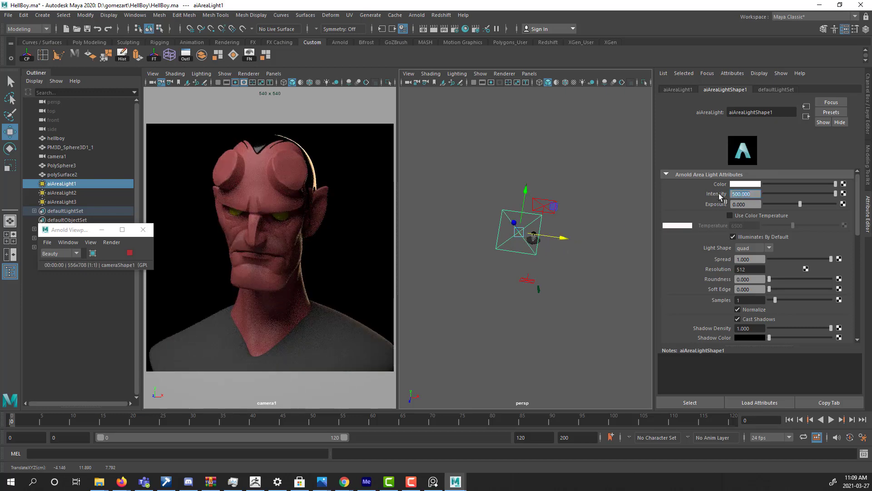
pyautogui.write('60')
pyautogui.press('Return')
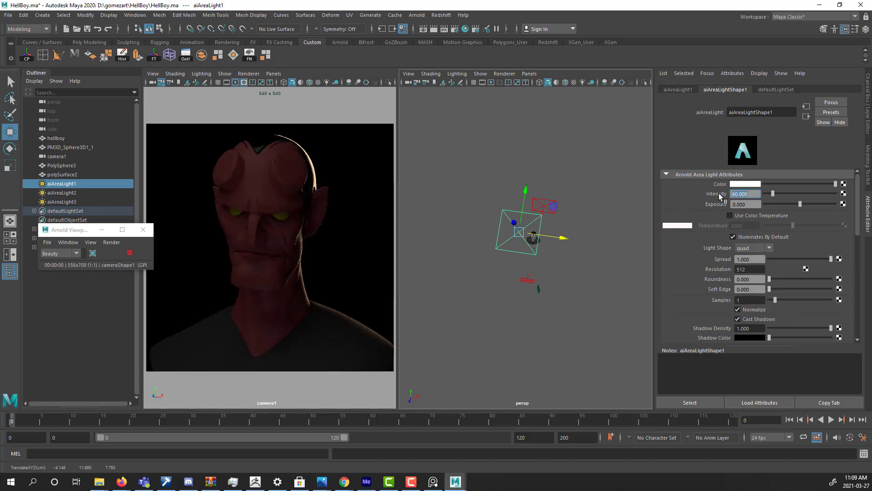
pyautogui.write('0')
pyautogui.press('Return')
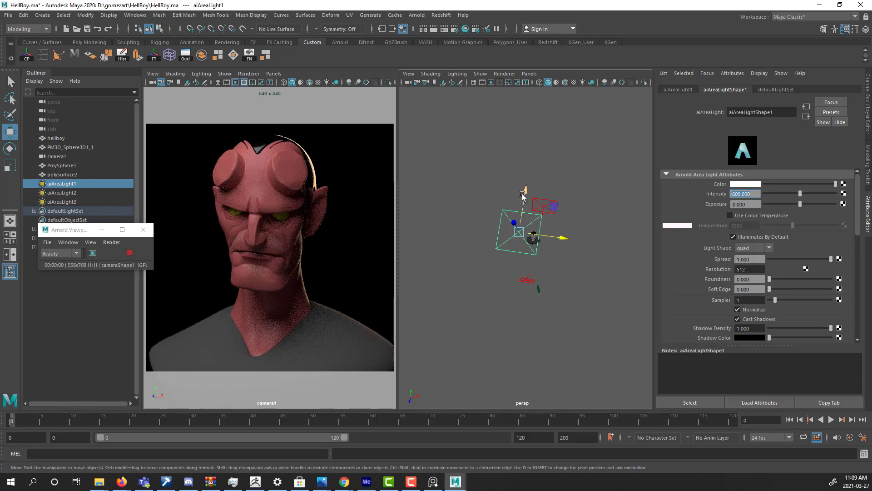
pyautogui.moveTo(527, 191); pyautogui.dragTo(528, 187)
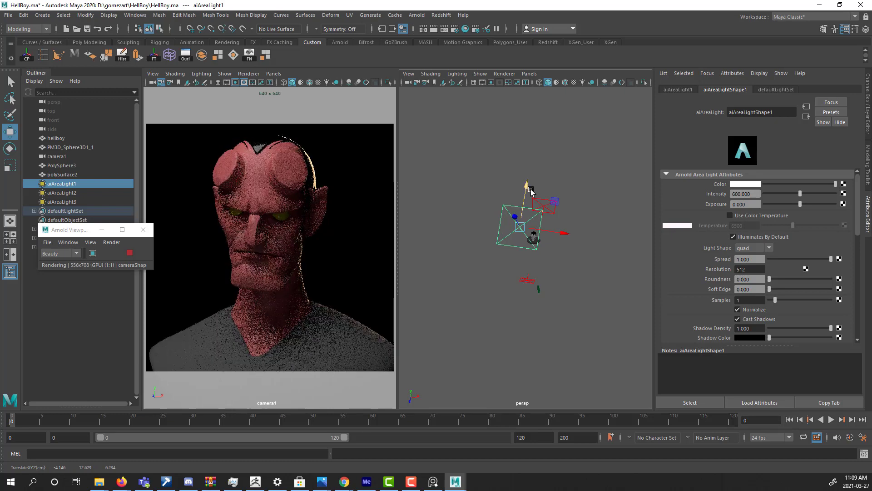
pyautogui.click(591, 184)
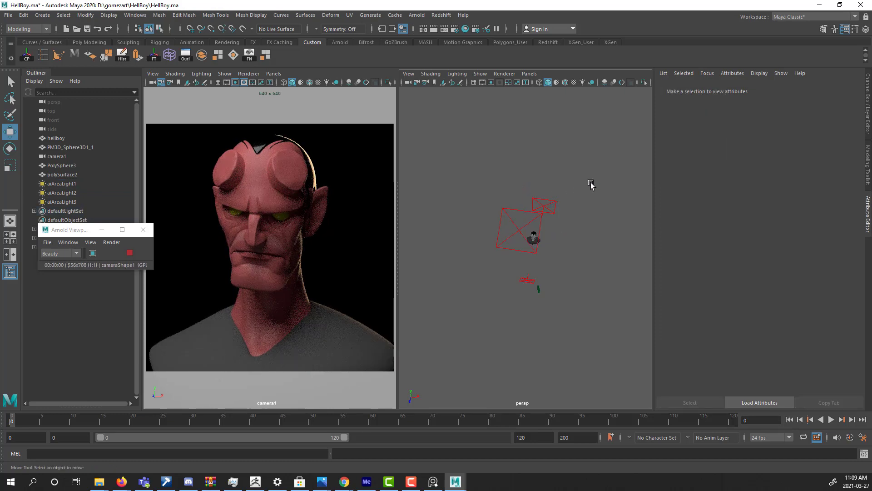
# Set the Emission weight of the eyes' aiStandardSurface material to 1.
pyautogui.keyDown('alt'); pyautogui.moveTo(579, 239); pyautogui.dragTo(535, 207); pyautogui.keyUp('alt')
pyautogui.keyDown('alt'); pyautogui.moveTo(526, 253); pyautogui.dragTo(787, 222, button='right'); pyautogui.keyUp('alt')
pyautogui.keyDown('alt'); pyautogui.moveTo(587, 225); pyautogui.dragTo(584, 375, button='middle'); pyautogui.keyUp('alt')
pyautogui.keyDown('alt'); pyautogui.moveTo(563, 337); pyautogui.dragTo(645, 286, button='right'); pyautogui.keyUp('alt')
pyautogui.keyDown('alt'); pyautogui.moveTo(645, 286); pyautogui.dragTo(498, 236, button='middle'); pyautogui.keyUp('alt')
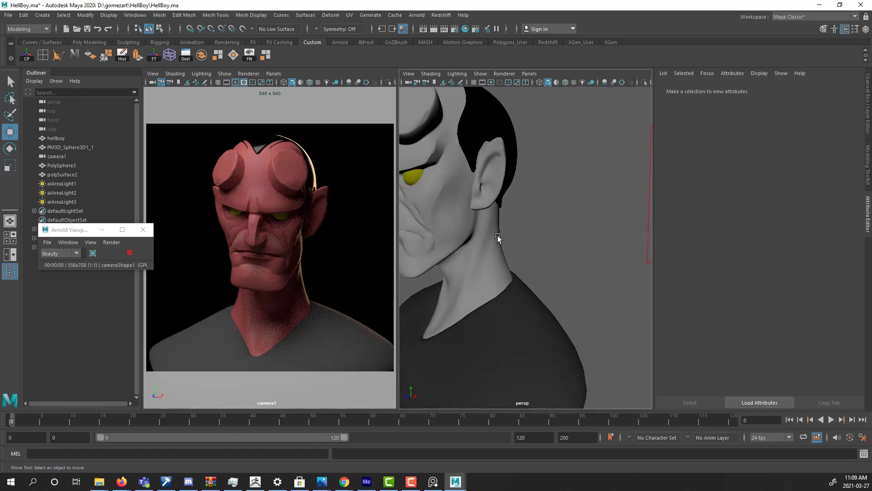
pyautogui.moveTo(498, 235)
pyautogui.keyDown('alt'); pyautogui.mouseDown()
pyautogui.moveTo(540, 240)
pyautogui.moveTo(504, 238)
pyautogui.mouseUp(); pyautogui.keyUp('alt')
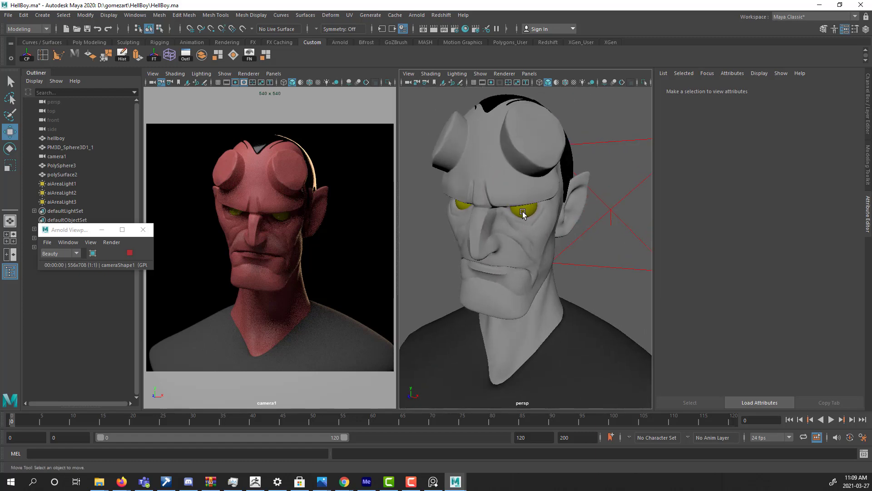
pyautogui.click(523, 213)
pyautogui.scroll(-3, 770, 155)
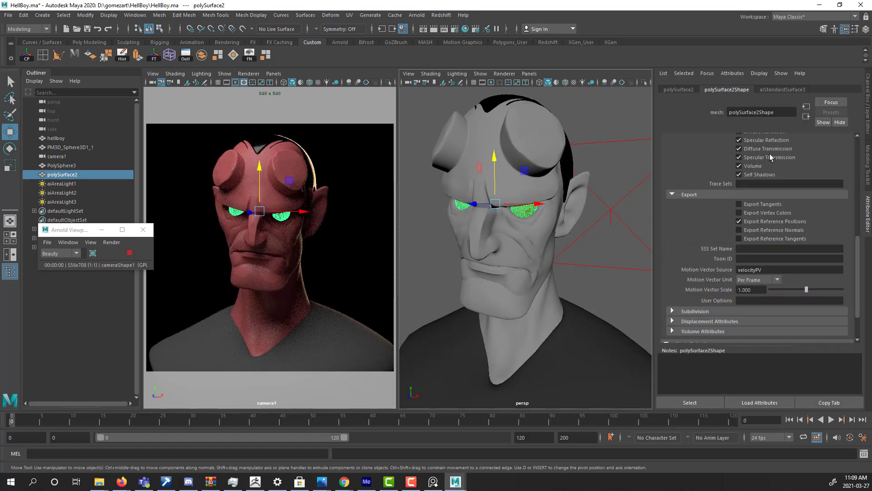
pyautogui.scroll(-2, 771, 158)
pyautogui.click(778, 91)
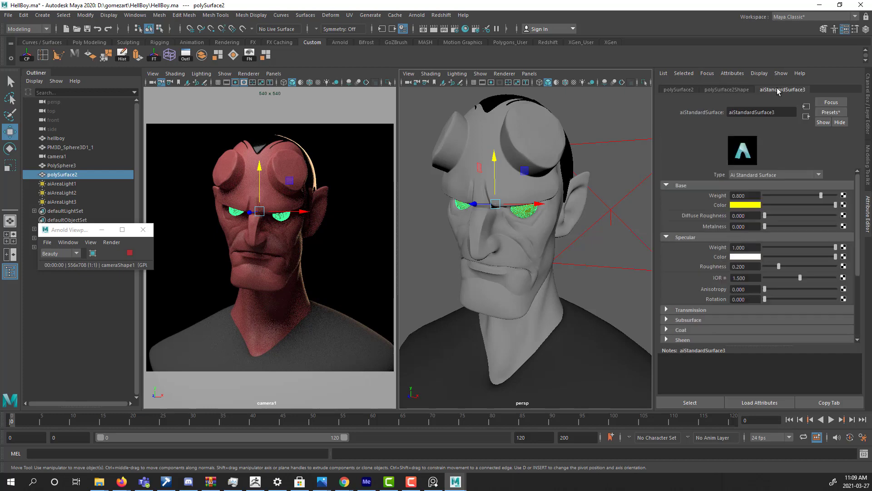
pyautogui.scroll(-3, 764, 246)
pyautogui.click(707, 296)
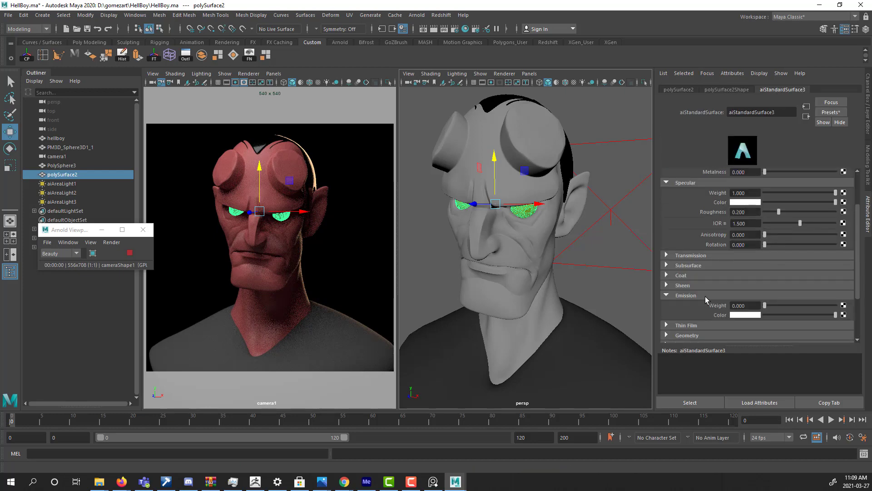
pyautogui.moveTo(765, 307); pyautogui.dragTo(836, 307)
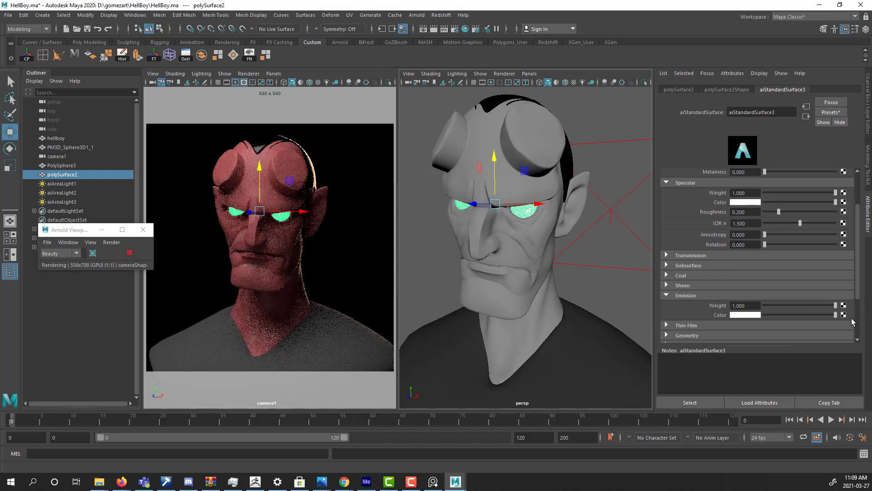
# Change the eye material's emission color from white to pure yellow by removing all blue, and clear the selection.
pyautogui.click(743, 315)
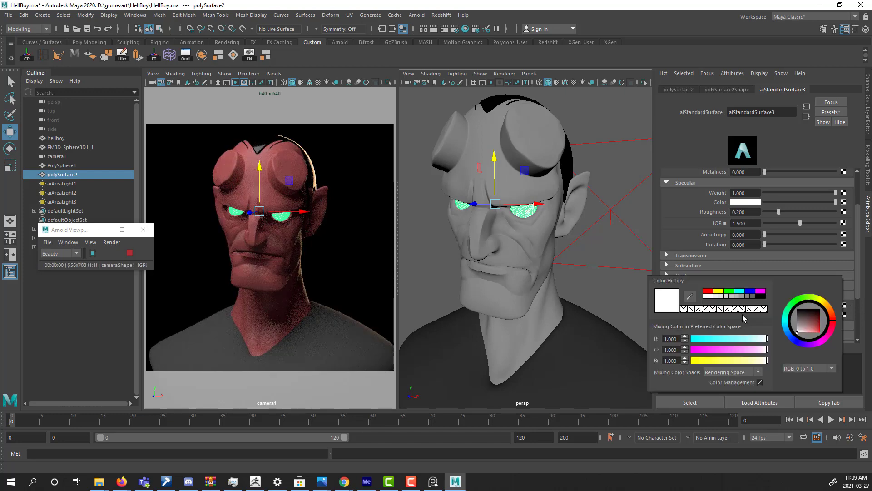
pyautogui.moveTo(727, 360); pyautogui.dragTo(686, 360)
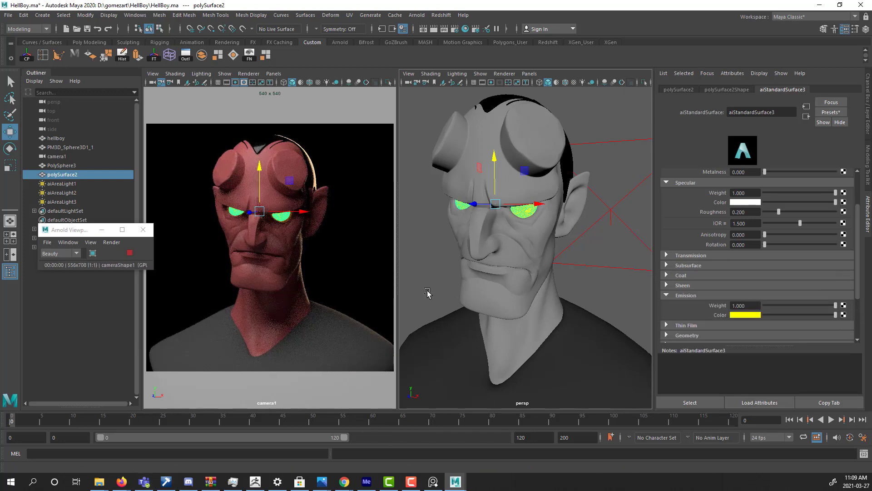
pyautogui.click(410, 153)
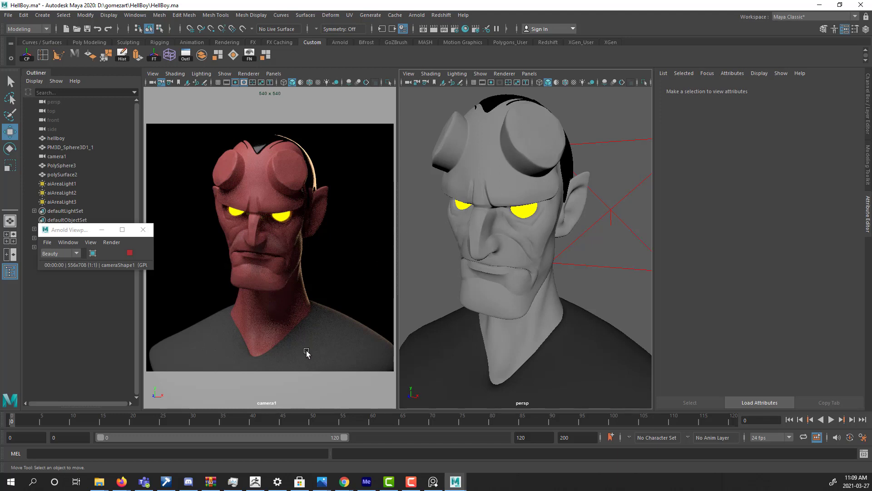
# Darken the base color of the shirt's material to a near-black gray and deselect the shirt.
pyautogui.click(453, 330)
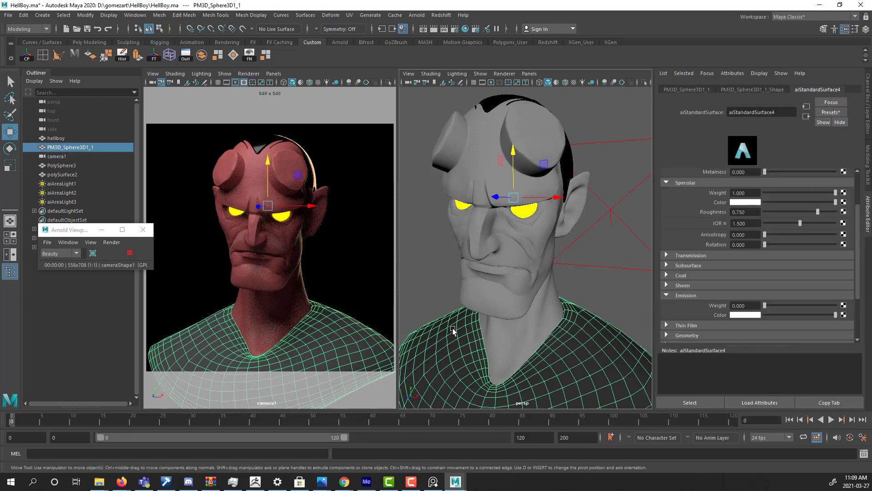
pyautogui.scroll(3, 789, 203)
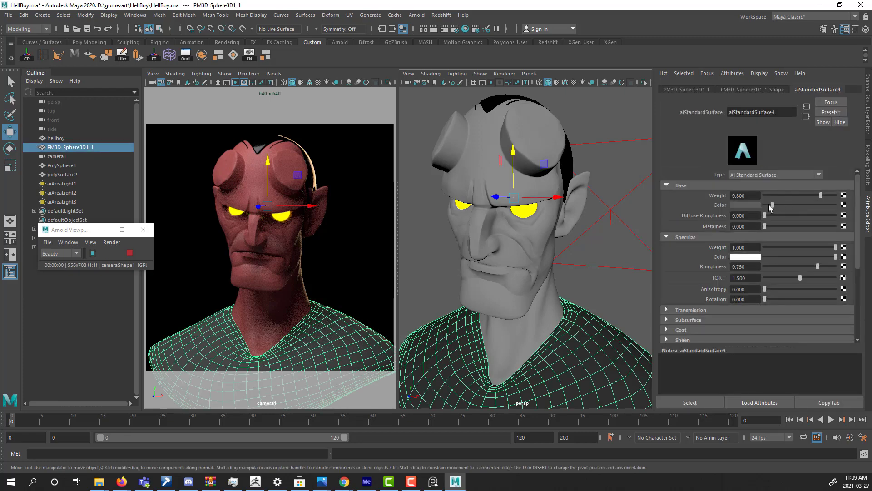
pyautogui.moveTo(771, 208); pyautogui.dragTo(768, 207)
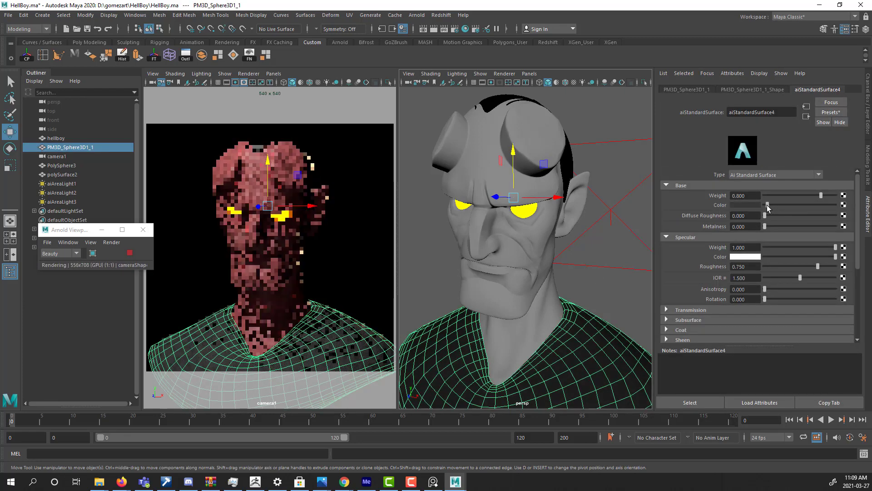
pyautogui.click(641, 246)
pyautogui.click(623, 306)
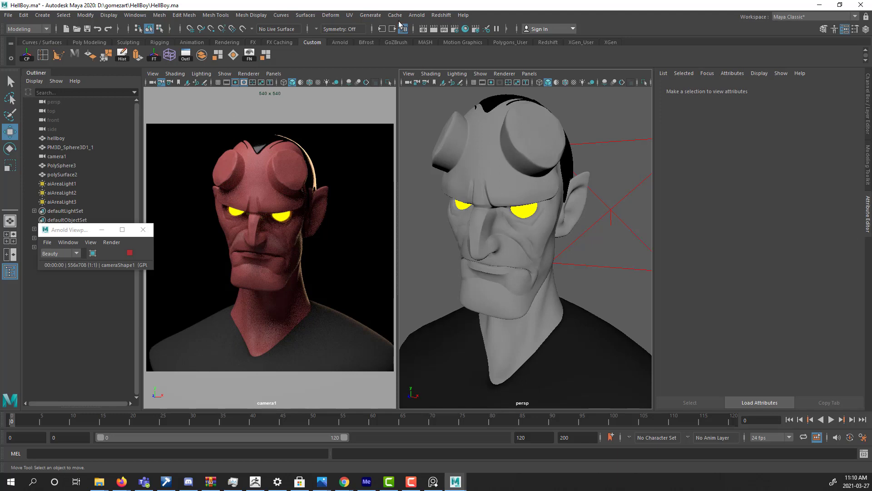
# Stop the live viewport render and open the Arnold RenderView window over the scene.
pyautogui.click(129, 253)
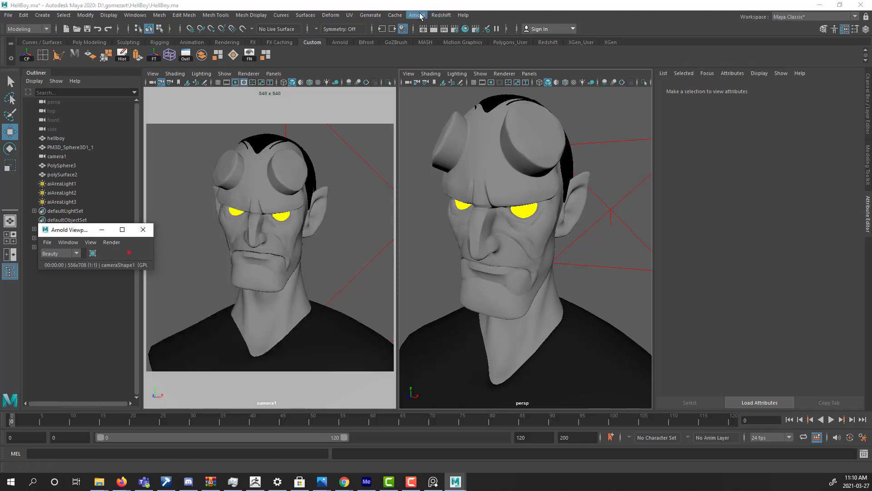
pyautogui.click(421, 17)
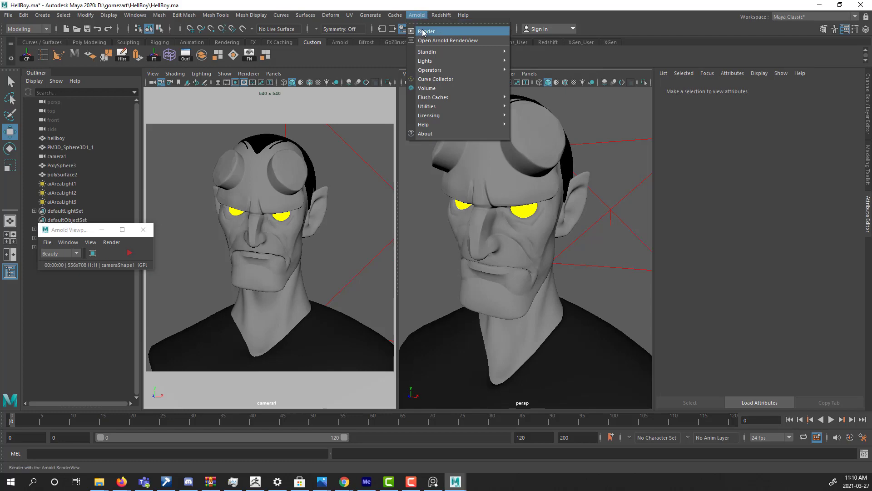
pyautogui.click(432, 40)
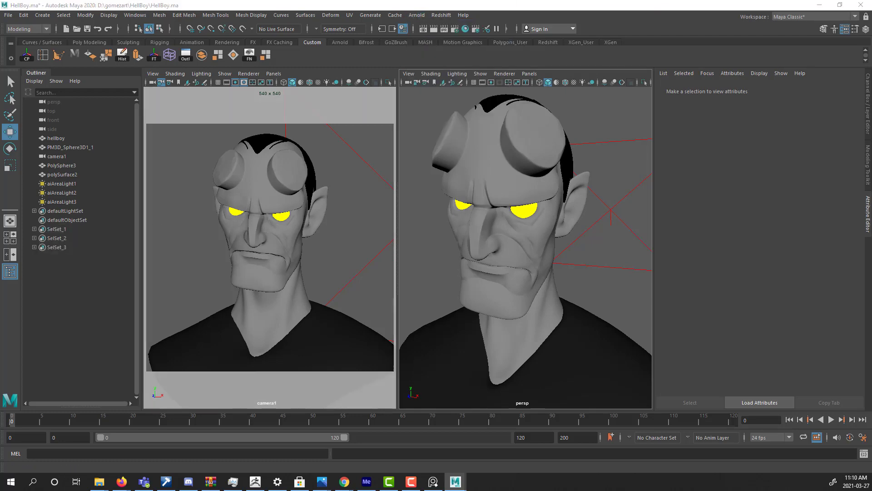
pyautogui.moveTo(0, 57); pyautogui.dragTo(403, 59)
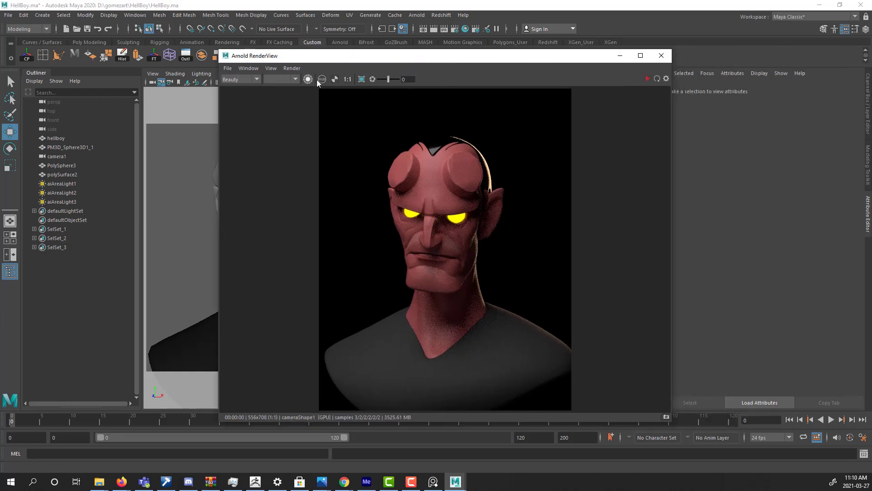
# Check the alpha channel of the rendered bust and return to the color view.
pyautogui.click(335, 80)
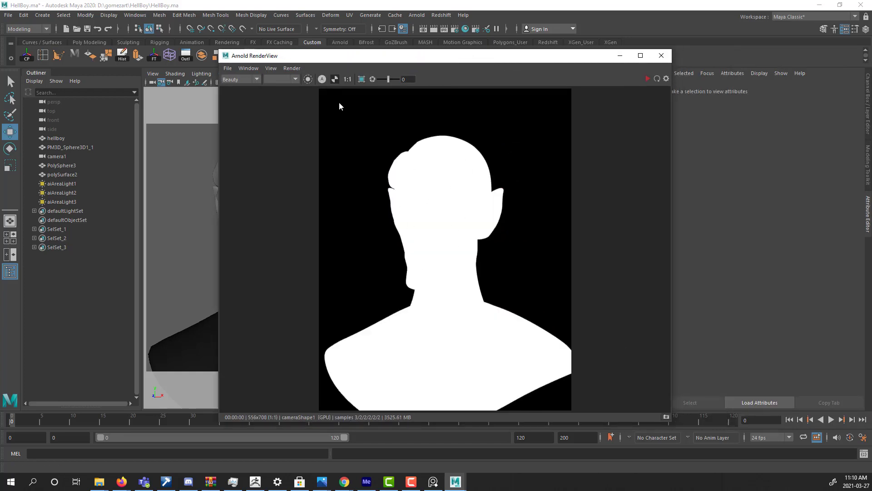
pyautogui.click(322, 79)
pyautogui.click(321, 81)
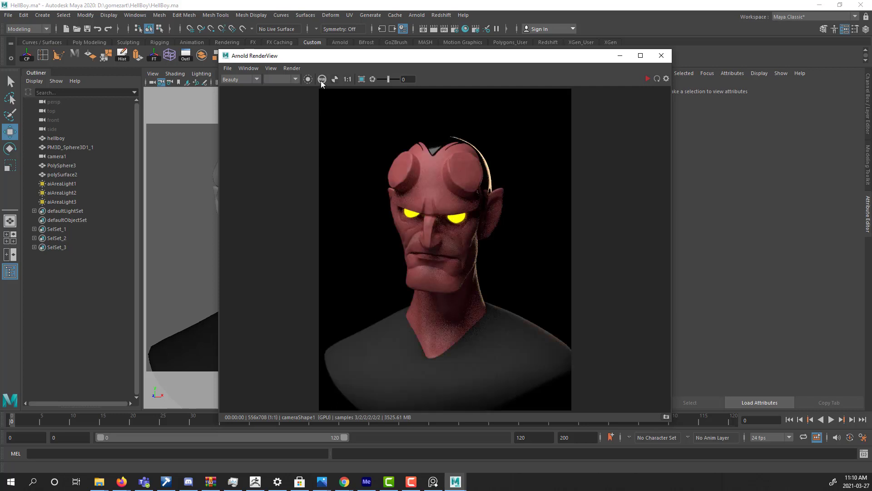
# Set the render image size to 1080 by 1080 pixels in the Render Settings.
pyautogui.moveTo(396, 56); pyautogui.dragTo(204, 66)
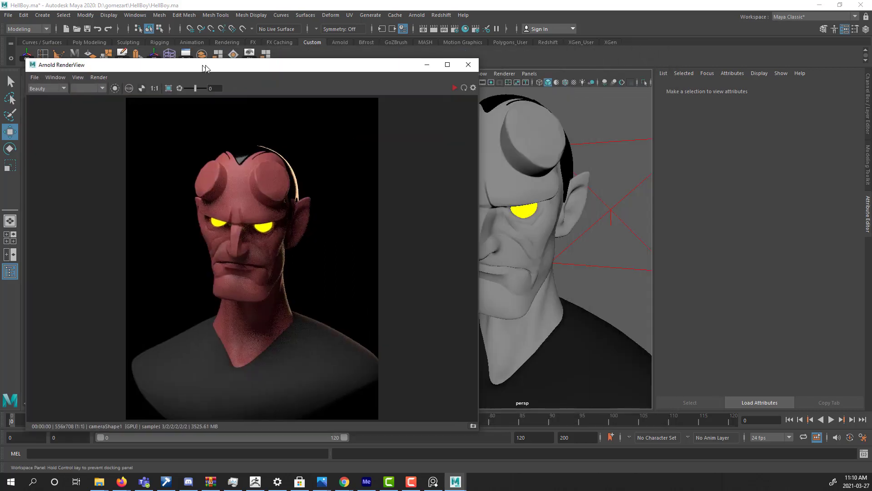
pyautogui.click(454, 29)
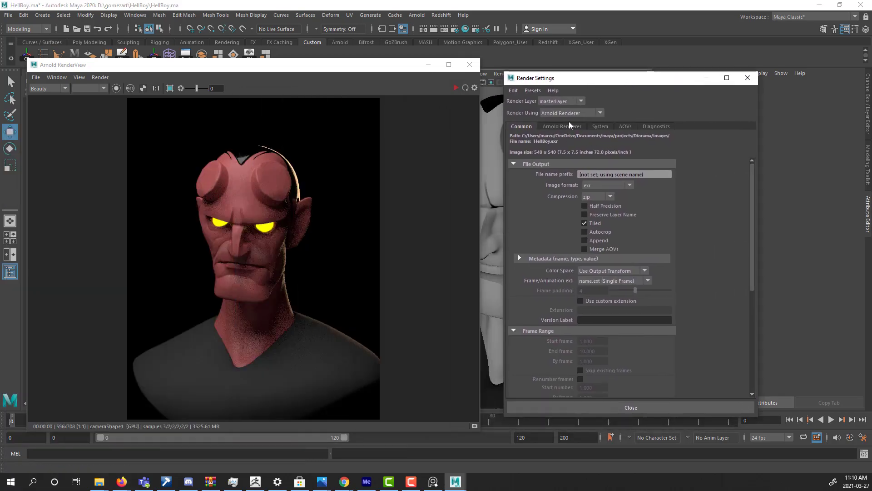
pyautogui.click(569, 123)
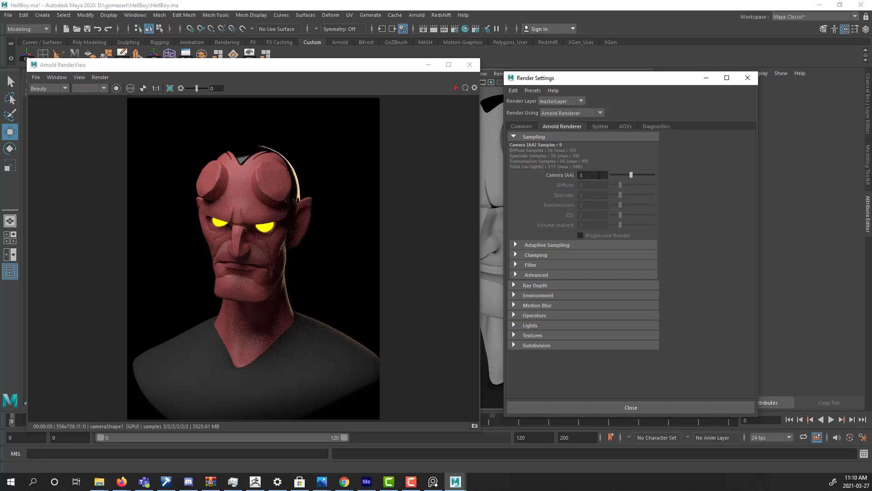
pyautogui.click(521, 127)
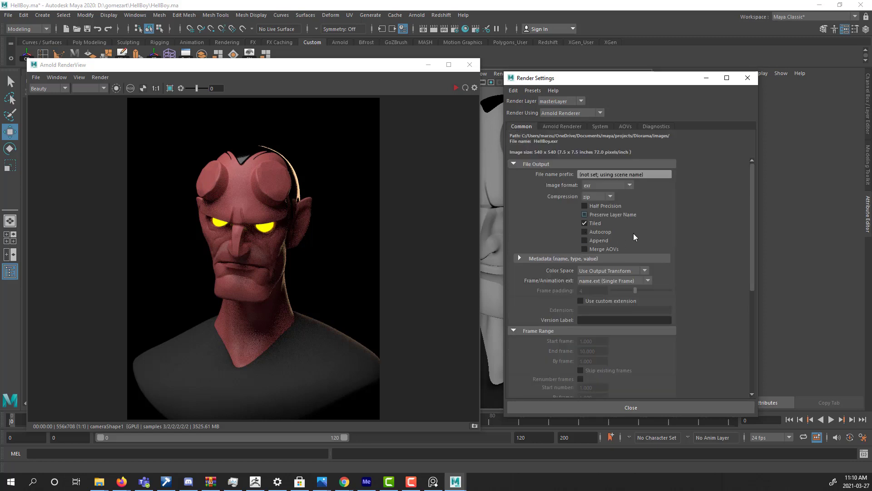
pyautogui.scroll(-3, 634, 239)
pyautogui.scroll(-3, 605, 334)
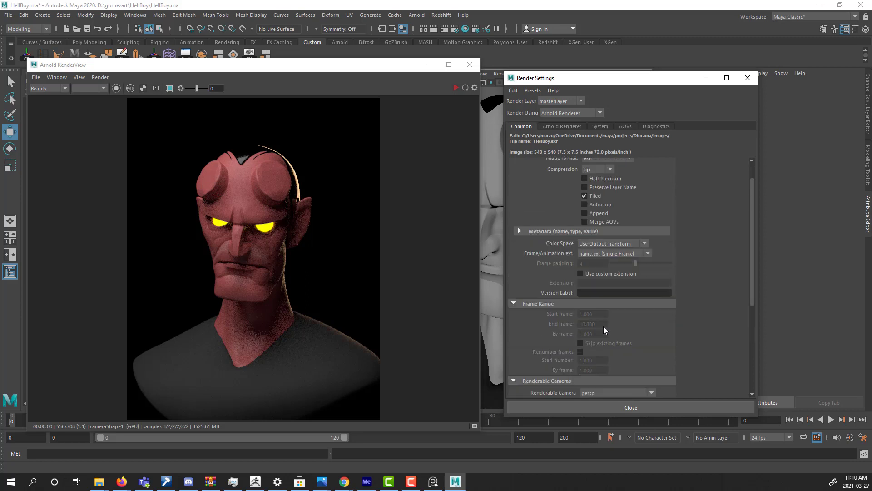
pyautogui.doubleClick(588, 331)
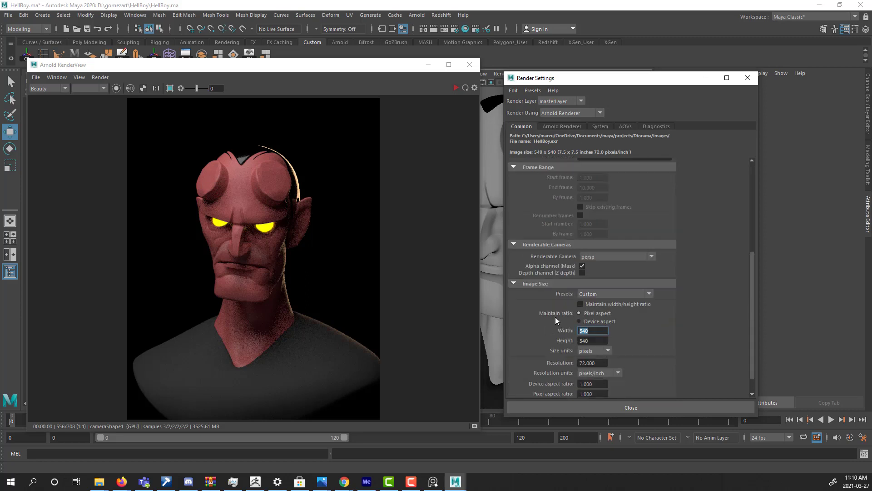
pyautogui.write('1080')
pyautogui.press('Tab')
pyautogui.write('1080')
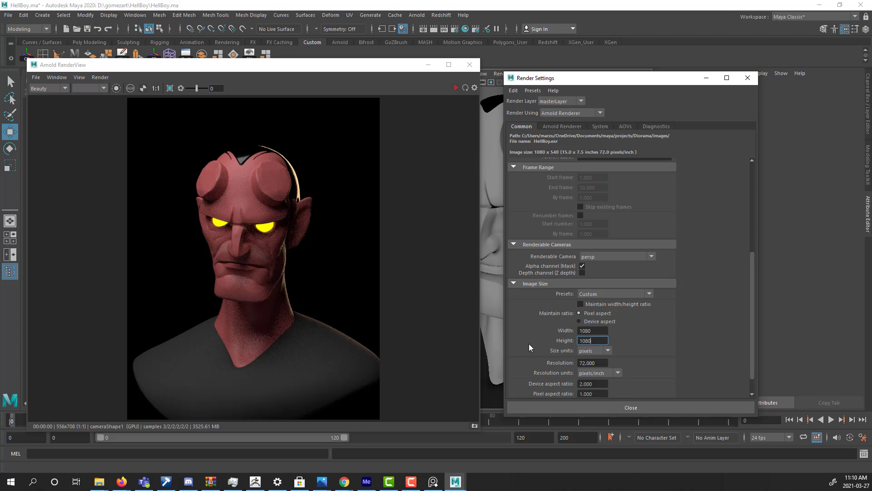
pyautogui.press('Return')
# Set the Arnold Camera (AA) samples to 6 and inspect the current render of the face up close.
pyautogui.scroll(3, 630, 212)
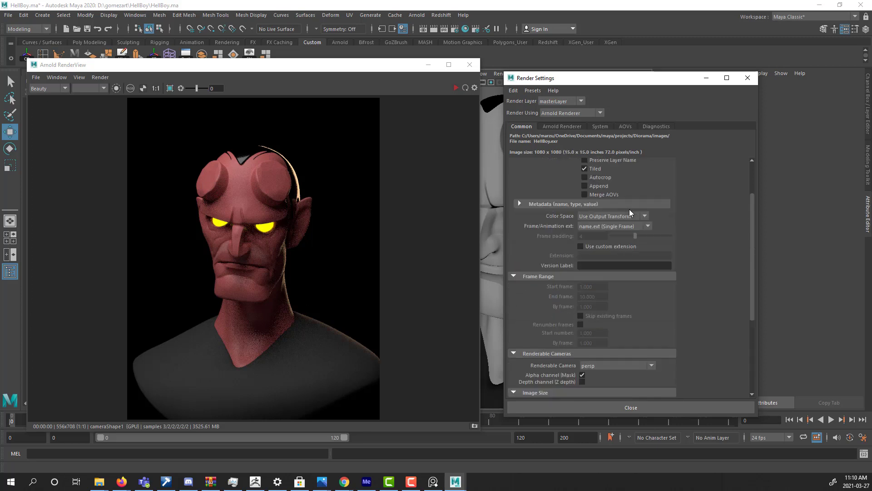
pyautogui.click(548, 127)
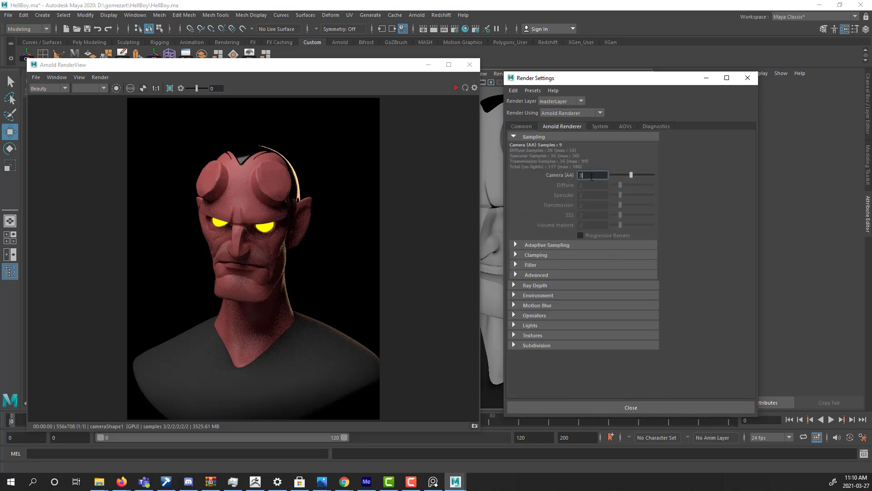
pyautogui.doubleClick(586, 175)
pyautogui.write('6')
pyautogui.press('Return')
pyautogui.scroll(-2, 222, 198)
pyautogui.scroll(1, 219, 196)
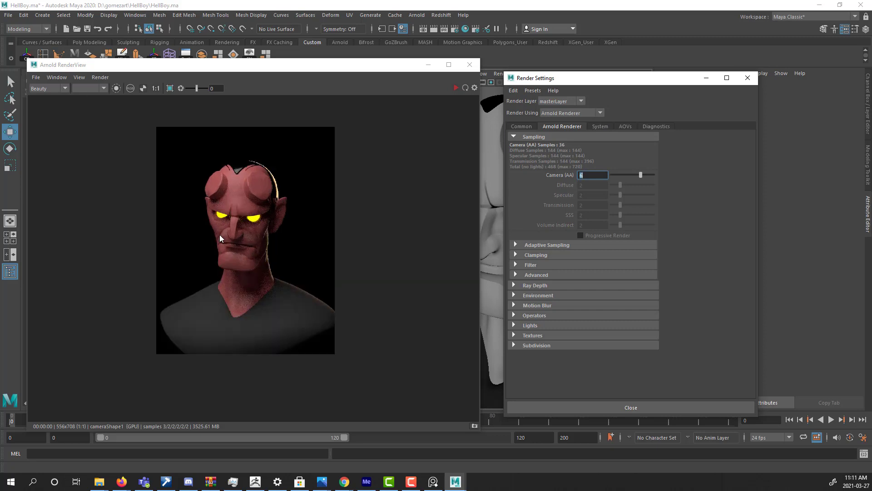
pyautogui.scroll(2, 183, 219)
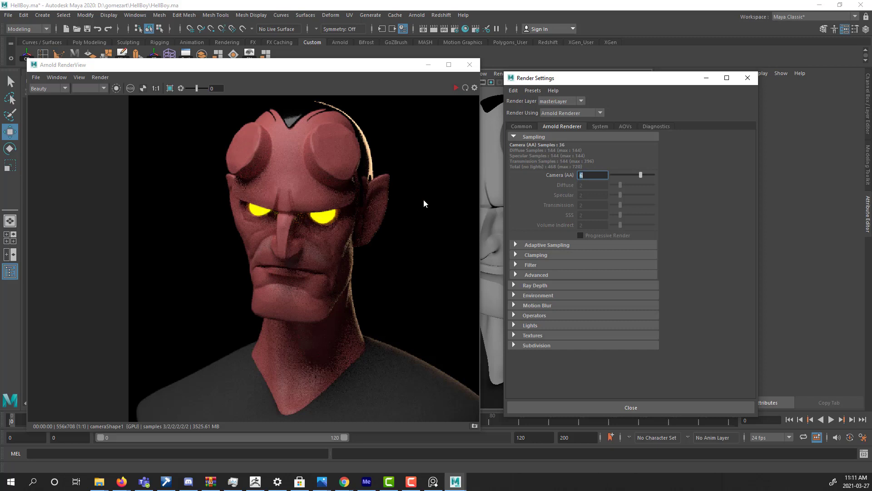
# Start the live render in the Arnold RenderView and switch its render camera to cameraShape1.
pyautogui.scroll(-2, 307, 214)
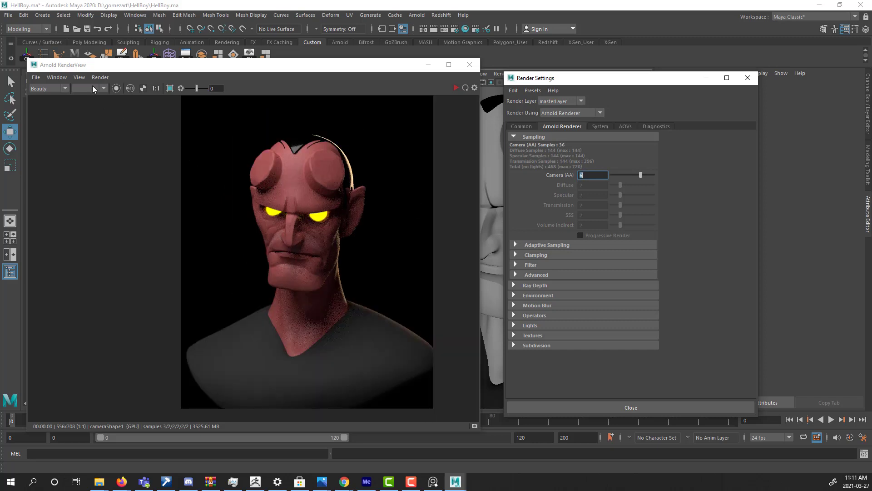
pyautogui.click(35, 77)
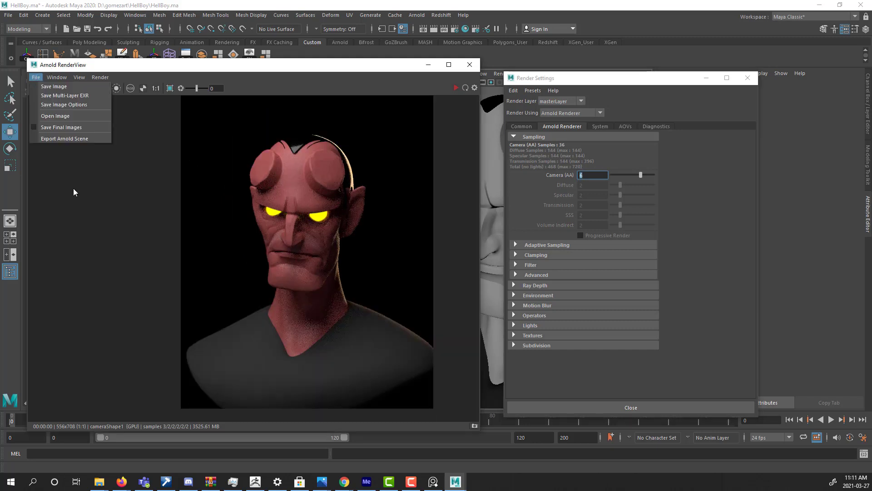
pyautogui.click(396, 114)
pyautogui.click(454, 88)
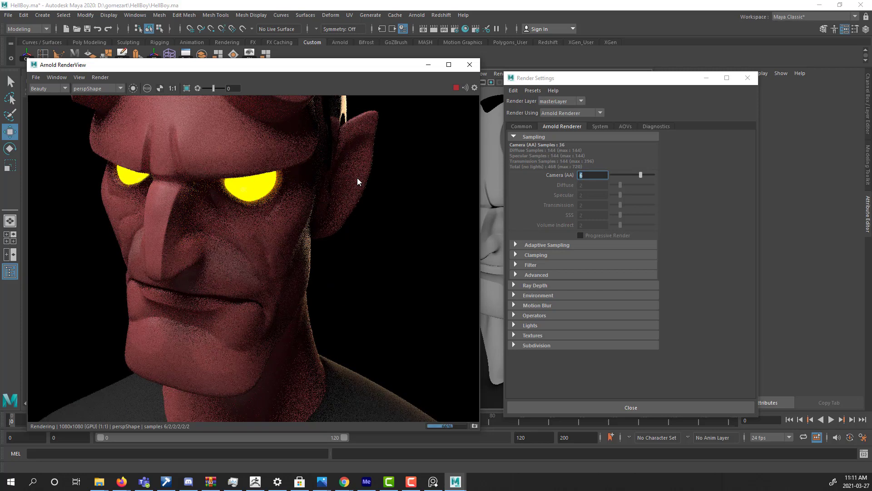
pyautogui.scroll(-5, 329, 239)
pyautogui.scroll(3, 329, 239)
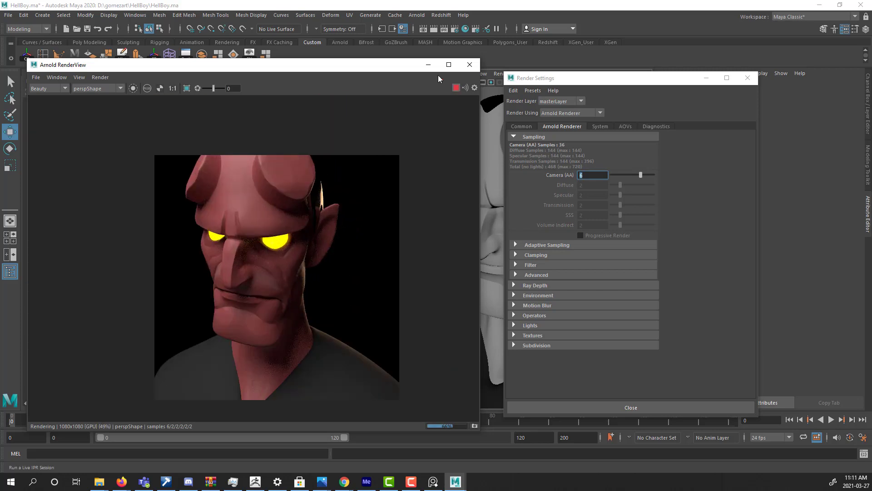
pyautogui.click(101, 88)
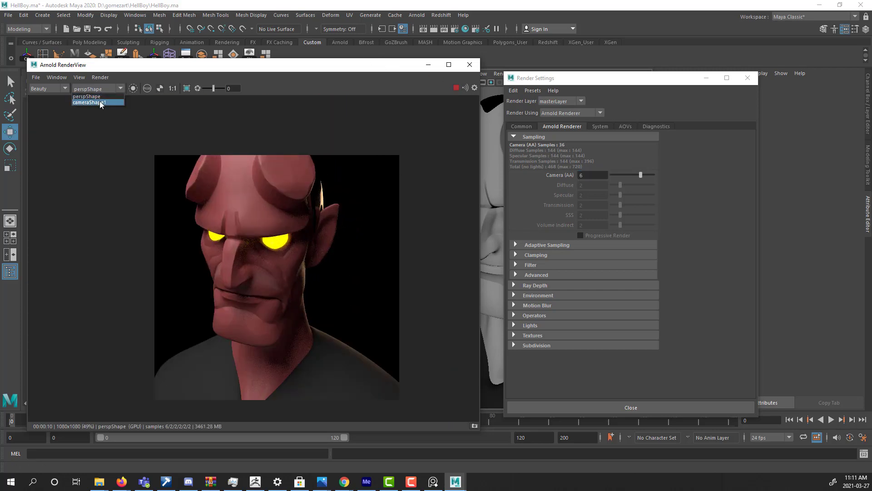
pyautogui.click(98, 105)
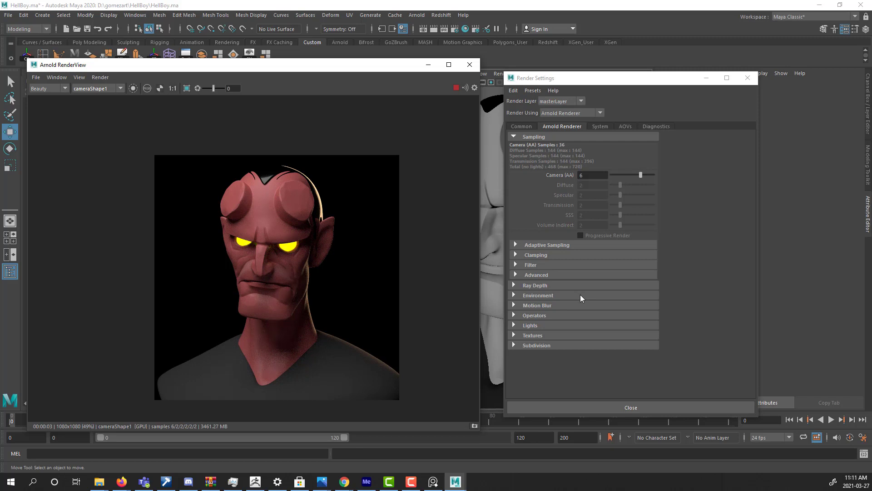
# Inspect the camera render up close and move the RenderView and Render Settings windows apart to uncover the perspective viewport.
pyautogui.keyDown('alt'); pyautogui.moveTo(192, 259); pyautogui.dragTo(651, 223, button='right'); pyautogui.keyUp('alt')
pyautogui.keyDown('alt'); pyautogui.moveTo(332, 236); pyautogui.dragTo(227, 238, button='middle'); pyautogui.keyUp('alt')
pyautogui.keyDown('alt'); pyautogui.moveTo(227, 239); pyautogui.dragTo(163, 295, button='right'); pyautogui.keyUp('alt')
pyautogui.keyDown('alt'); pyautogui.moveTo(276, 244); pyautogui.dragTo(301, 234, button='middle'); pyautogui.keyUp('alt')
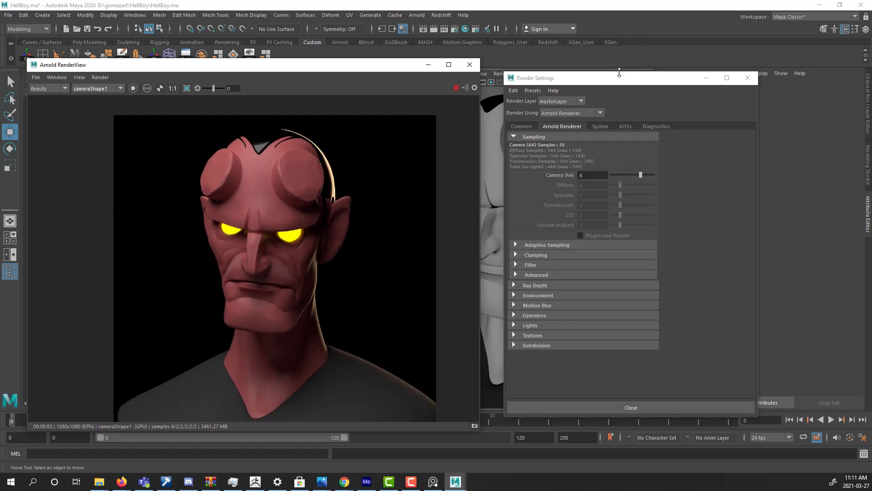
pyautogui.moveTo(619, 76); pyautogui.dragTo(756, 79)
pyautogui.moveTo(348, 73); pyautogui.dragTo(270, 71)
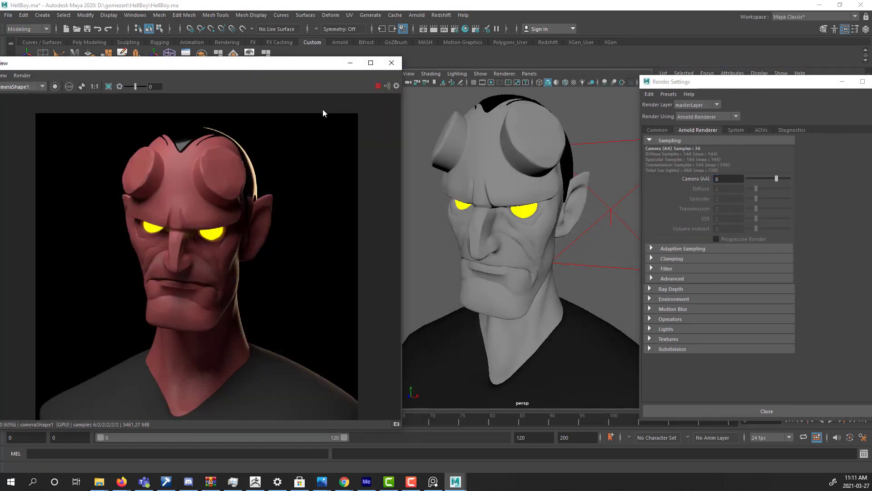
# Set the Samples of the warm area light aiAreaLight3 beside the bust to 4.
pyautogui.scroll(-10, 576, 219)
pyautogui.click(576, 218)
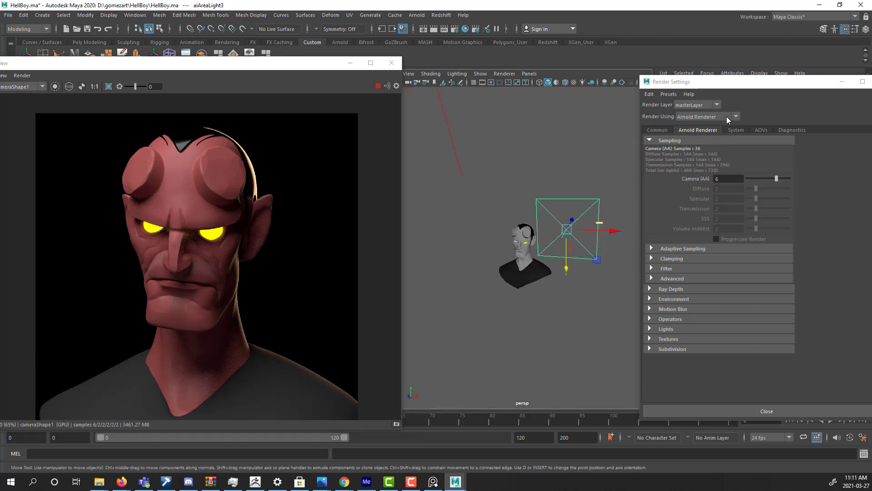
pyautogui.moveTo(747, 83); pyautogui.dragTo(507, 292)
pyautogui.click(750, 300)
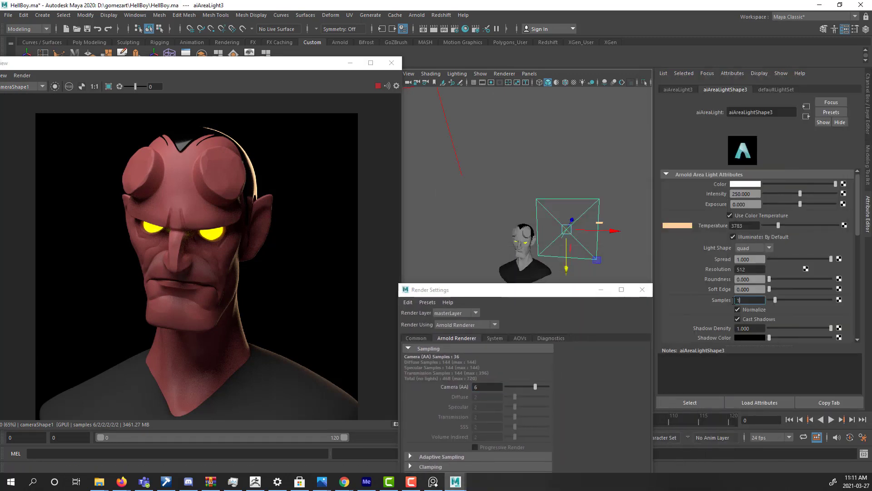
pyautogui.press('BackSpace')
pyautogui.write('4')
pyautogui.press('Return')
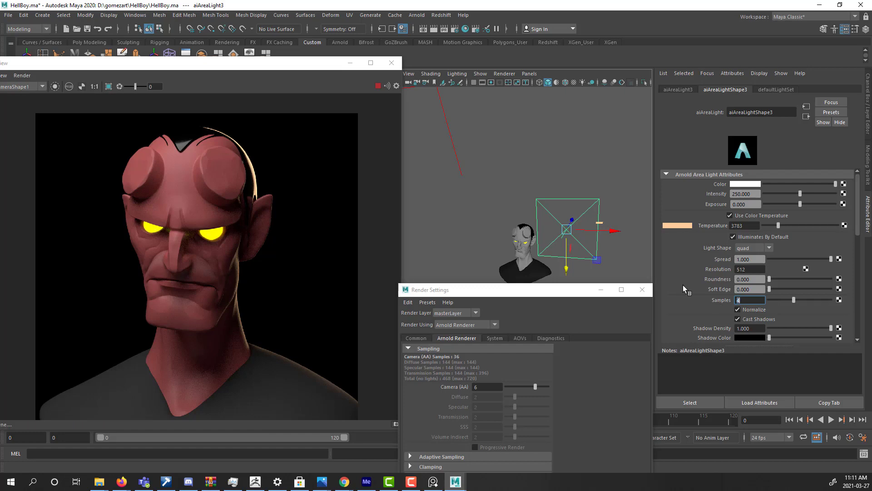
# Set the Samples of the overhead area light aiAreaLight1 to 4.
pyautogui.keyDown('alt'); pyautogui.moveTo(522, 196); pyautogui.dragTo(501, 215); pyautogui.keyUp('alt')
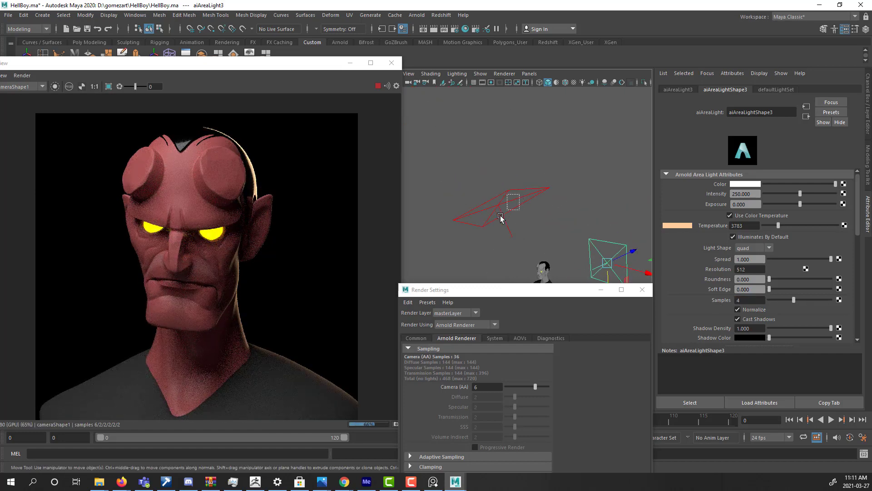
pyautogui.click(501, 215)
pyautogui.click(738, 301)
pyautogui.write('4')
pyautogui.press('Return')
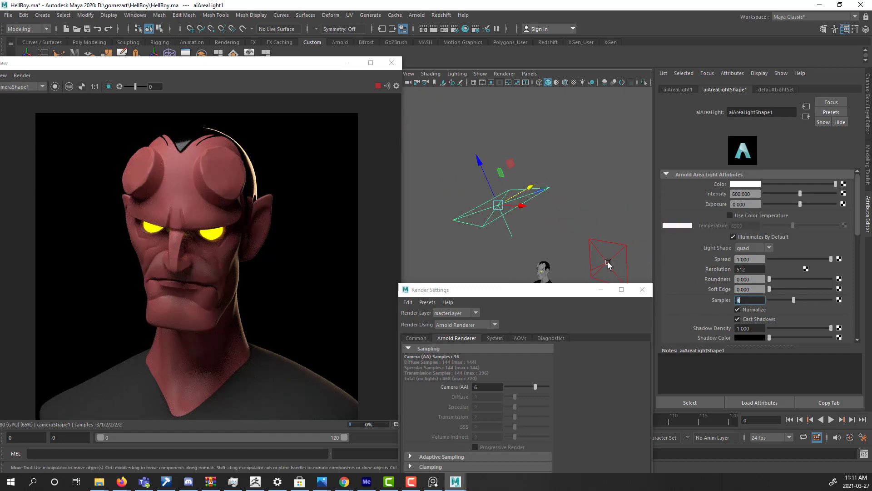
# Set the Samples of the low front area light aiAreaLight2 to 14.
pyautogui.keyDown('alt'); pyautogui.moveTo(546, 218); pyautogui.dragTo(591, 231); pyautogui.keyUp('alt')
pyautogui.click(591, 230)
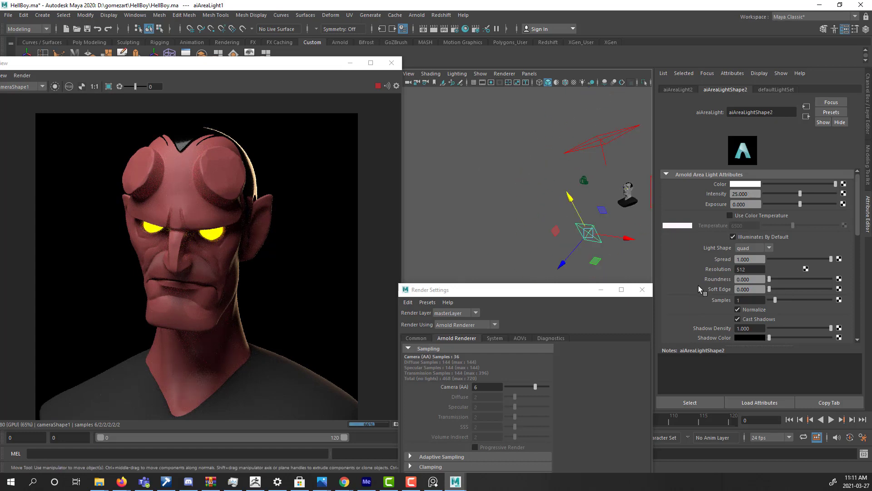
pyautogui.click(750, 300)
pyautogui.write('4')
pyautogui.press('Return')
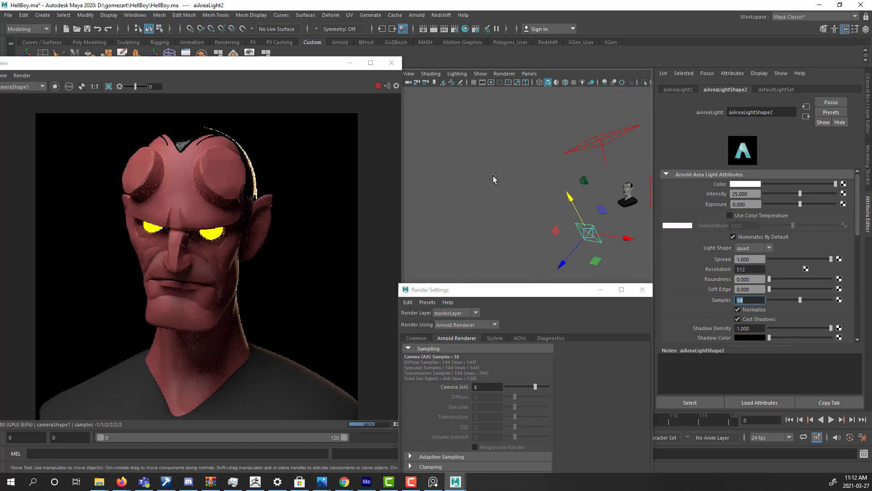
# Select the head mesh, pick its material's gammaCorrect1 node in the Hypershade and minimize the Hypershade.
pyautogui.moveTo(459, 292); pyautogui.dragTo(484, 260)
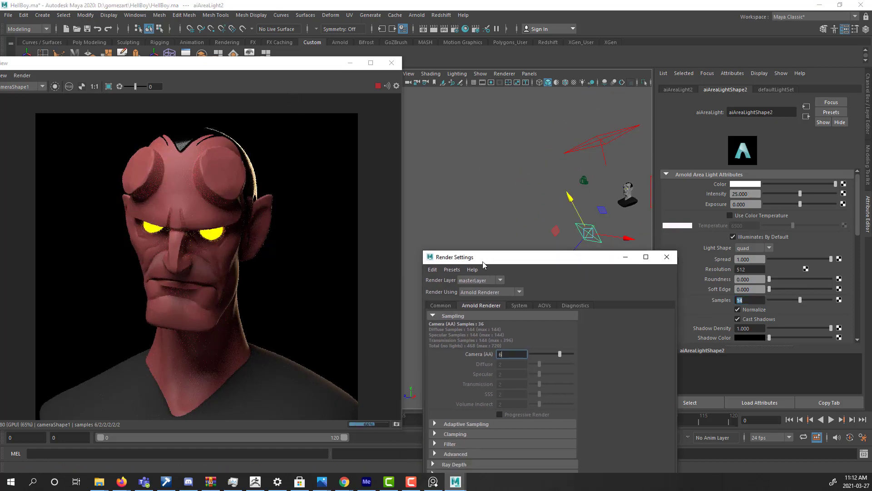
pyautogui.keyDown('alt'); pyautogui.moveTo(520, 230); pyautogui.dragTo(579, 202, button='right'); pyautogui.keyUp('alt')
pyautogui.keyDown('alt'); pyautogui.moveTo(636, 179); pyautogui.dragTo(511, 214, button='middle'); pyautogui.keyUp('alt')
pyautogui.keyDown('alt'); pyautogui.moveTo(511, 214); pyautogui.dragTo(544, 208); pyautogui.keyUp('alt')
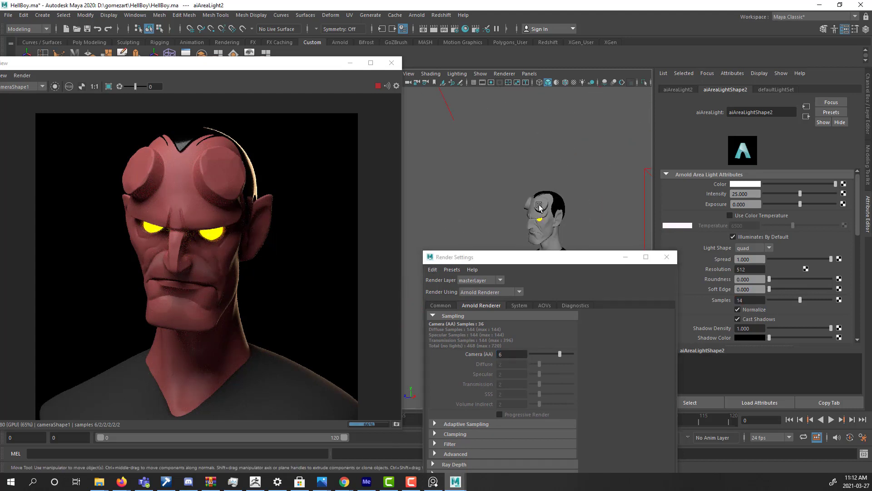
pyautogui.click(539, 204)
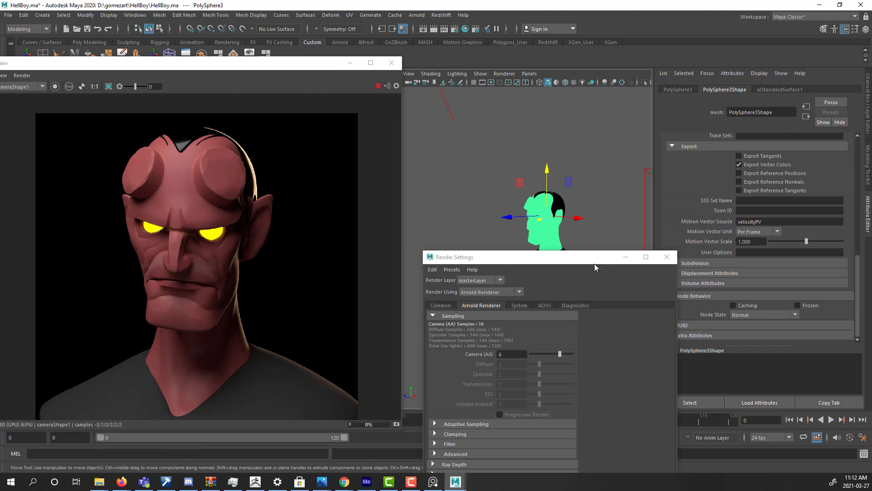
pyautogui.moveTo(552, 252); pyautogui.dragTo(627, 124)
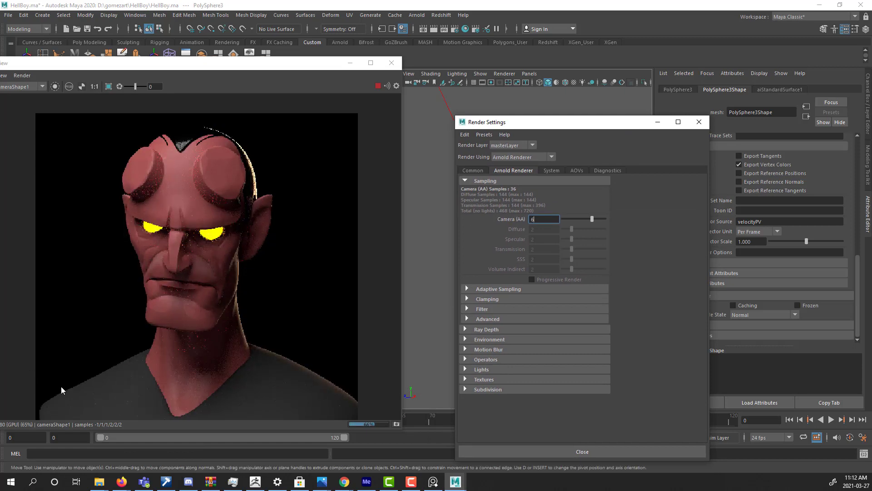
pyautogui.click(465, 28)
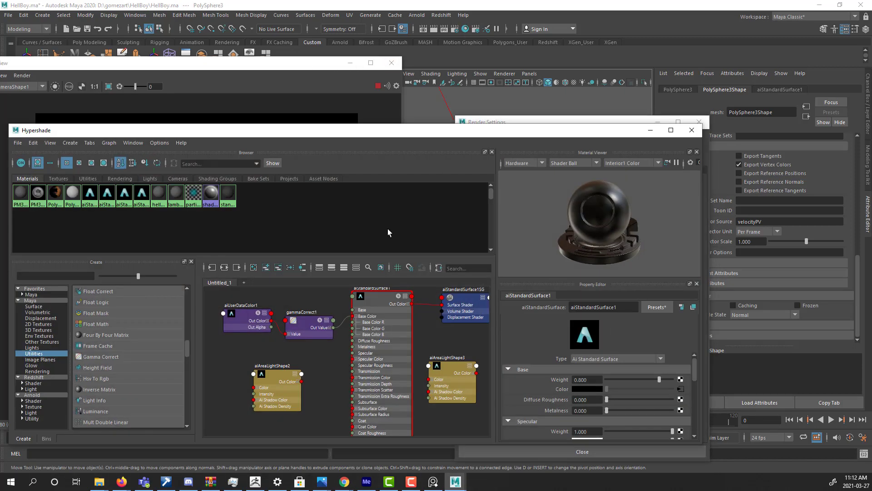
pyautogui.click(306, 322)
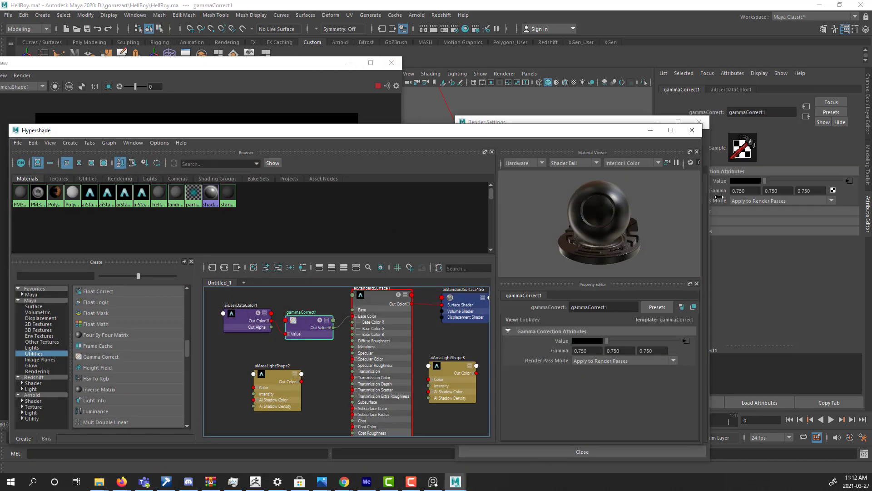
pyautogui.click(651, 130)
# Set all three Gamma values of the gammaCorrect1 node to 0.65.
pyautogui.moveTo(757, 189); pyautogui.dragTo(709, 193)
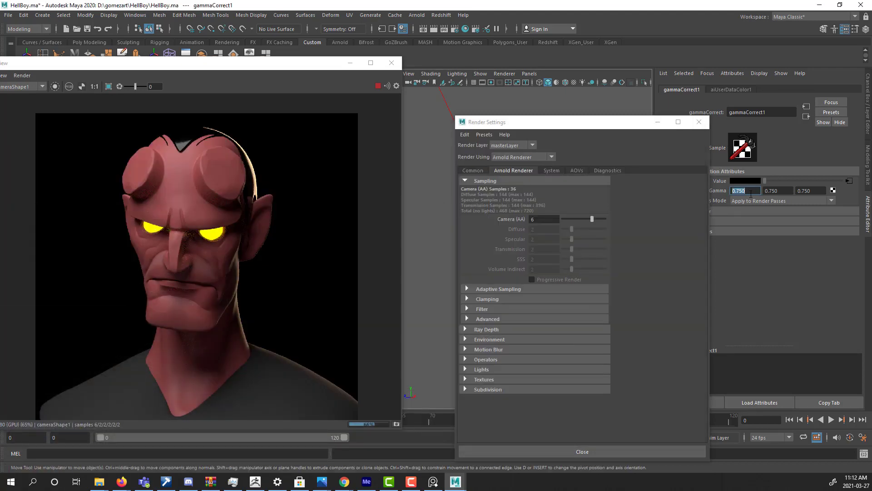
pyautogui.write('0.65')
pyautogui.press('Tab')
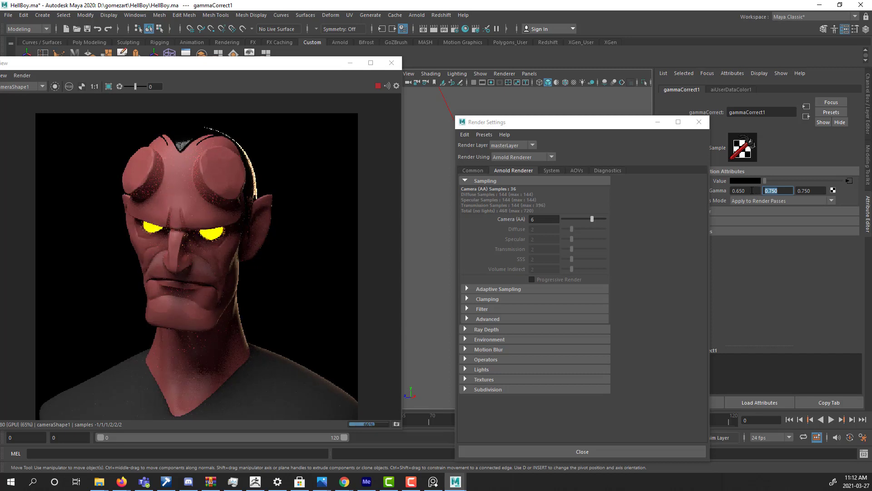
pyautogui.write('0.65')
pyautogui.press('Return')
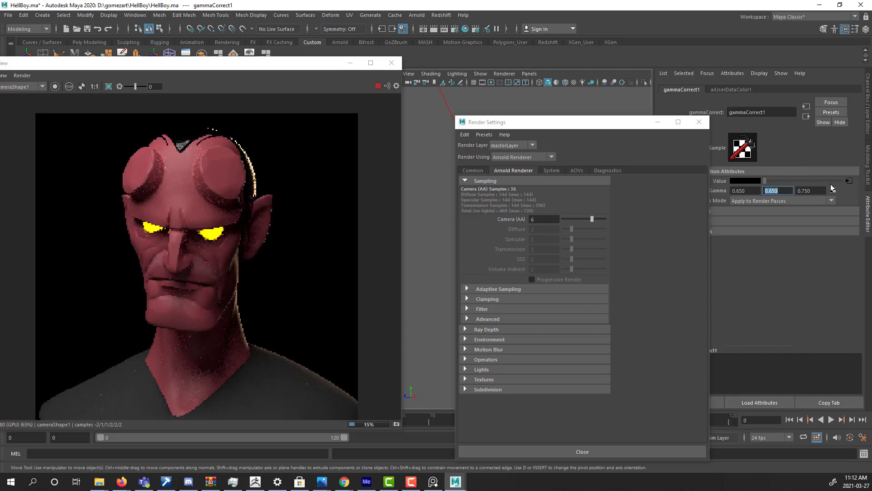
pyautogui.press('Tab')
pyautogui.write('.')
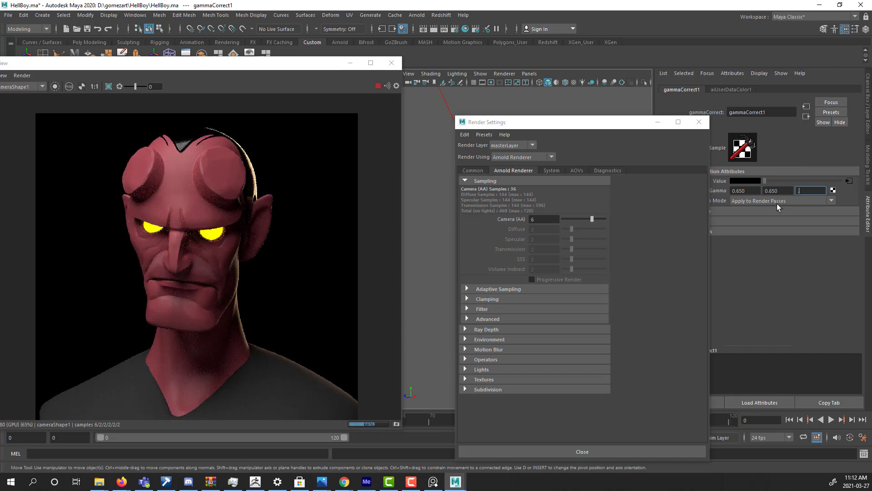
pyautogui.write('65')
pyautogui.press('Return')
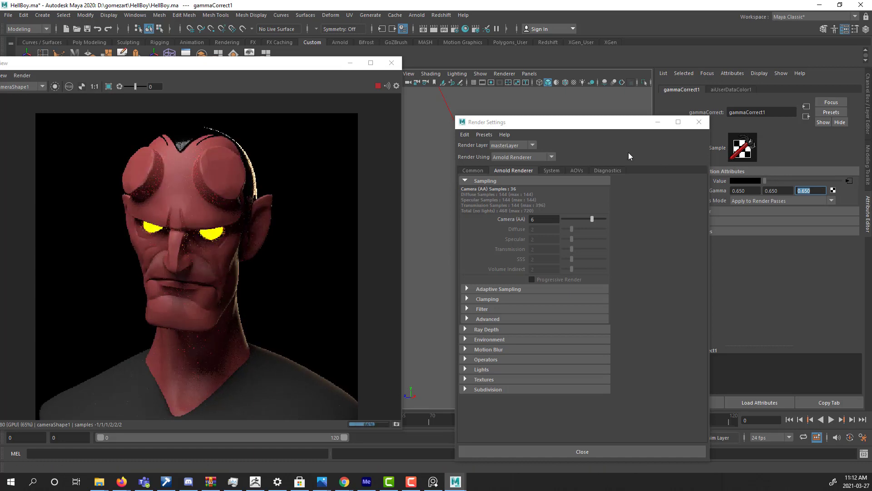
# Minimize the Render Settings window and frame the bust, lights and camera in the perspective viewport beside the RenderView.
pyautogui.moveTo(592, 125); pyautogui.dragTo(667, 120)
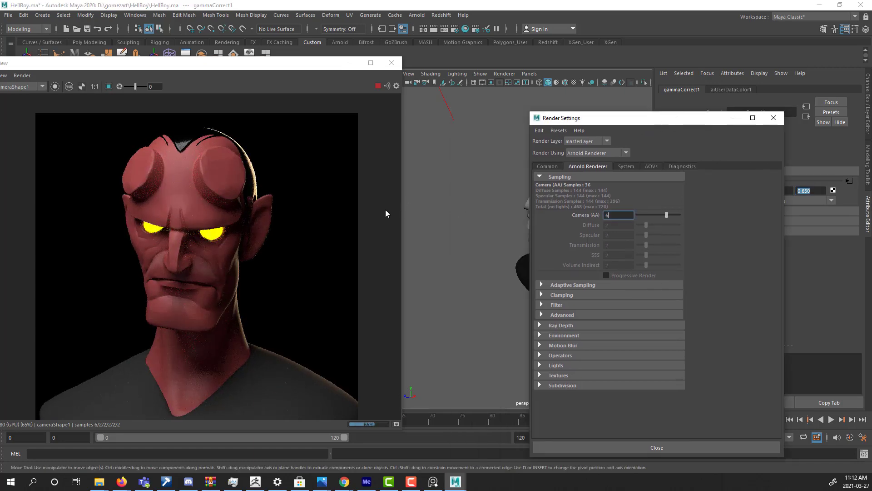
pyautogui.click(732, 117)
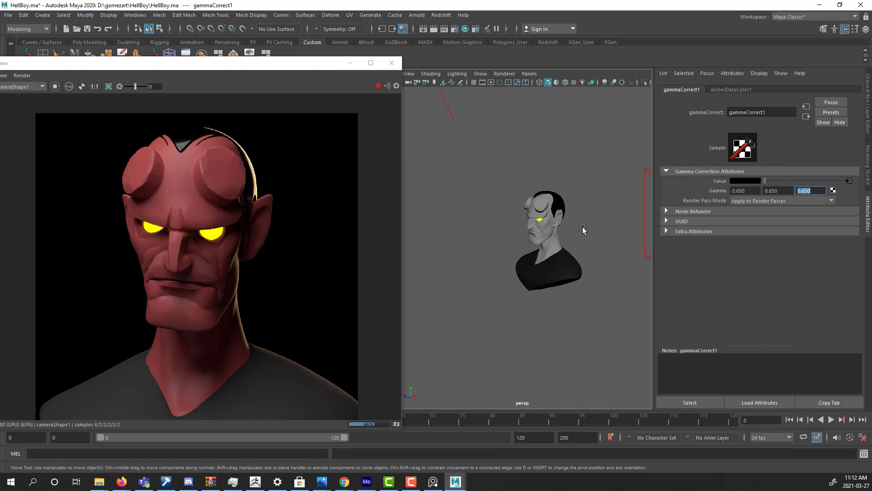
pyautogui.press('a')
pyautogui.moveTo(261, 62); pyautogui.dragTo(241, 69)
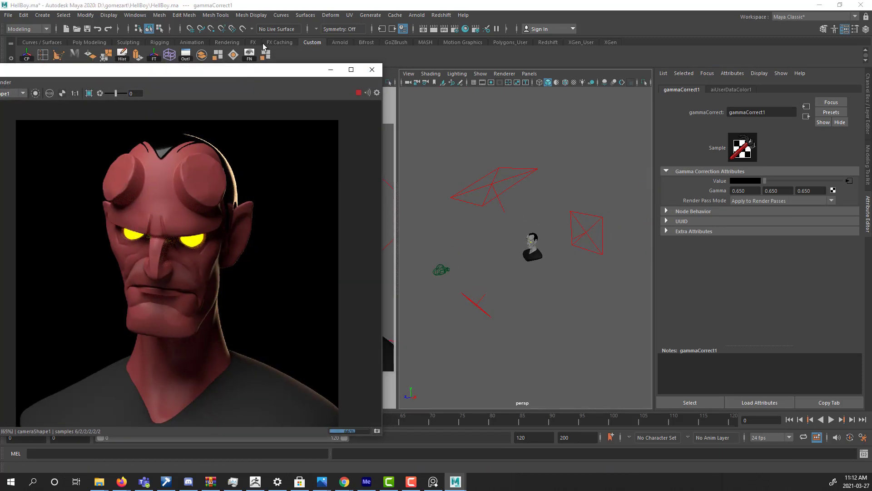
# Create a polygon plane at the origin and scale it uniformly to about 54 as a large ground plane.
pyautogui.click(89, 43)
pyautogui.click(90, 44)
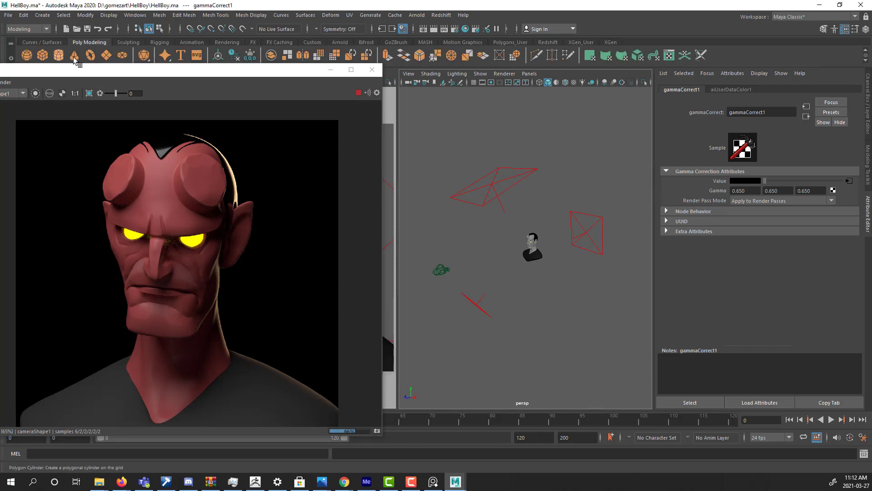
pyautogui.click(106, 55)
pyautogui.click(531, 248)
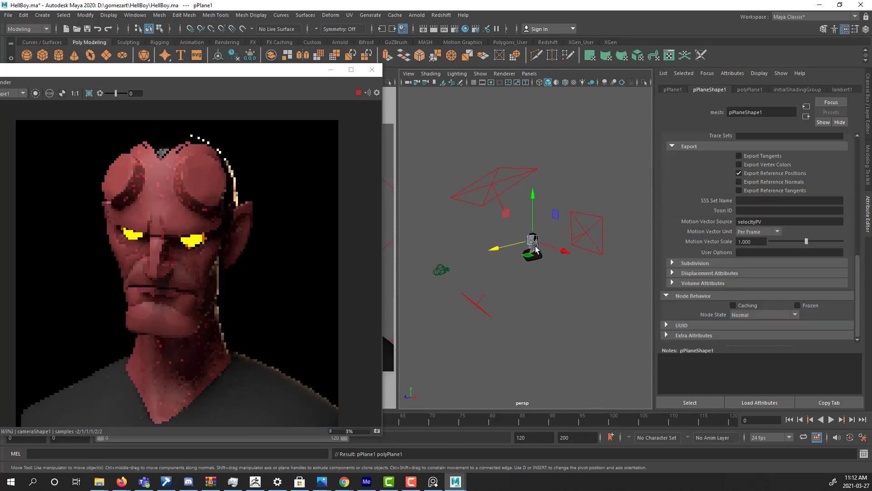
pyautogui.press('r')
pyautogui.moveTo(532, 245); pyautogui.dragTo(712, 263)
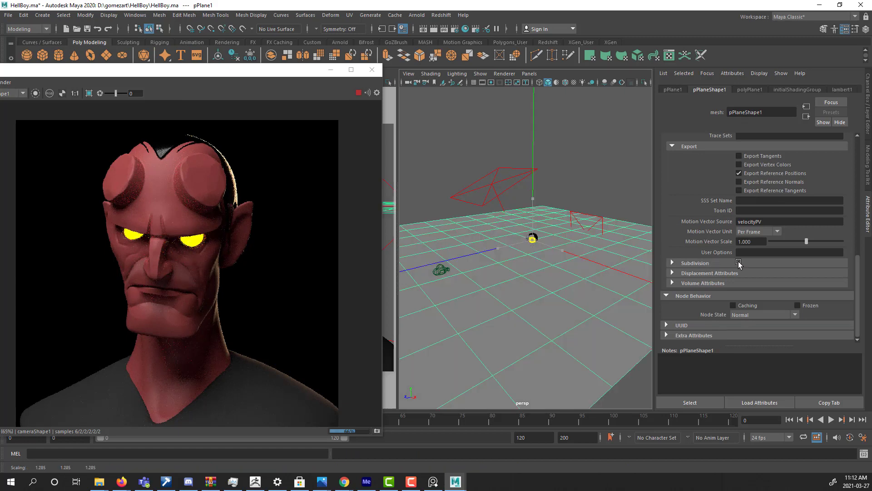
# Lower the ground plane beneath the bust to about -16.1 on the Y axis and show its transform channels.
pyautogui.press('w')
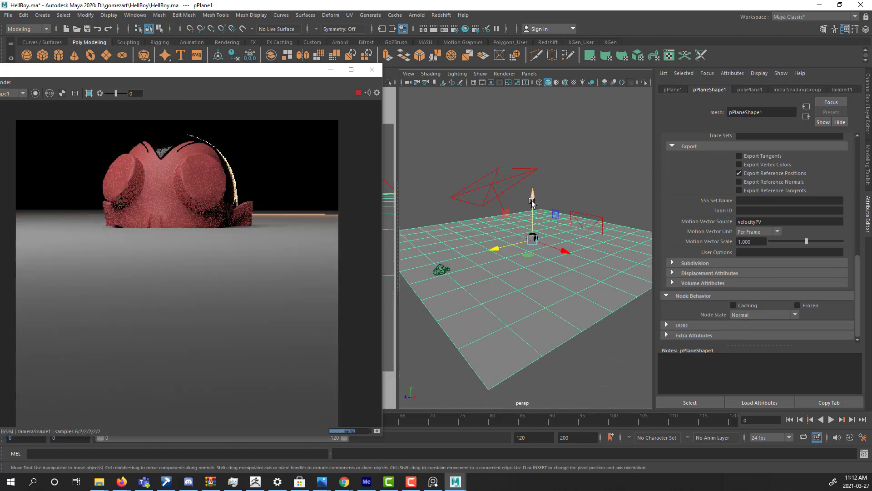
pyautogui.moveTo(533, 214); pyautogui.dragTo(542, 266)
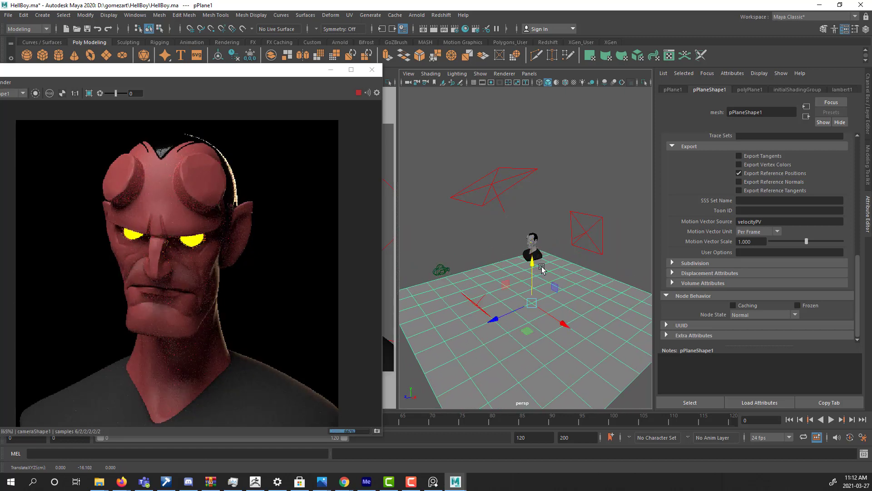
pyautogui.click(868, 109)
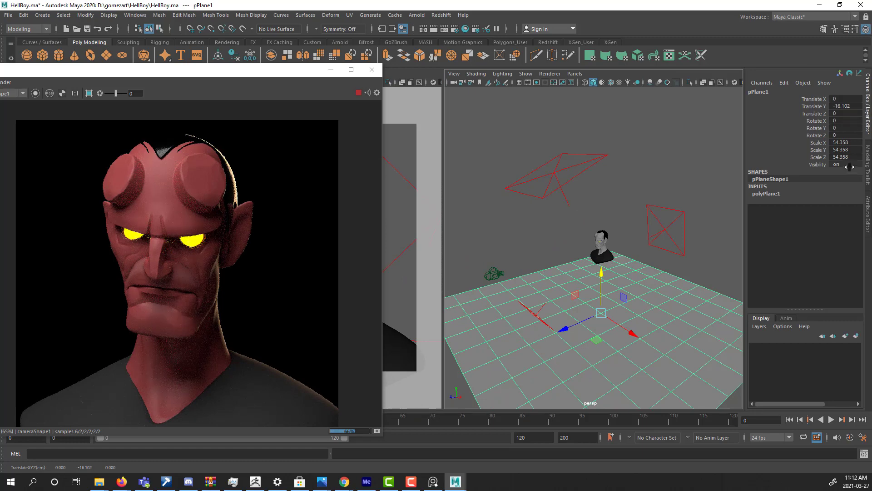
# Toggle the ground plane's visibility off and on twice to compare its effect on the bust's lighting in the render.
pyautogui.write('0')
pyautogui.press('Return')
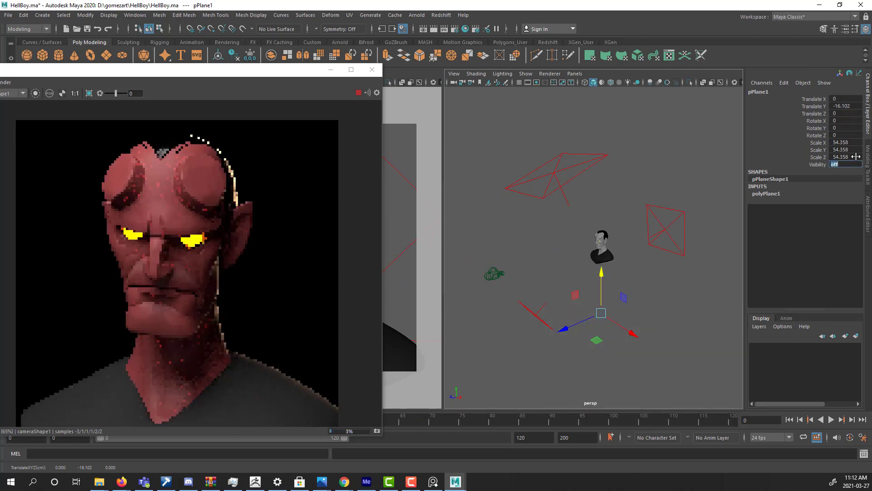
pyautogui.write('1')
pyautogui.press('Return')
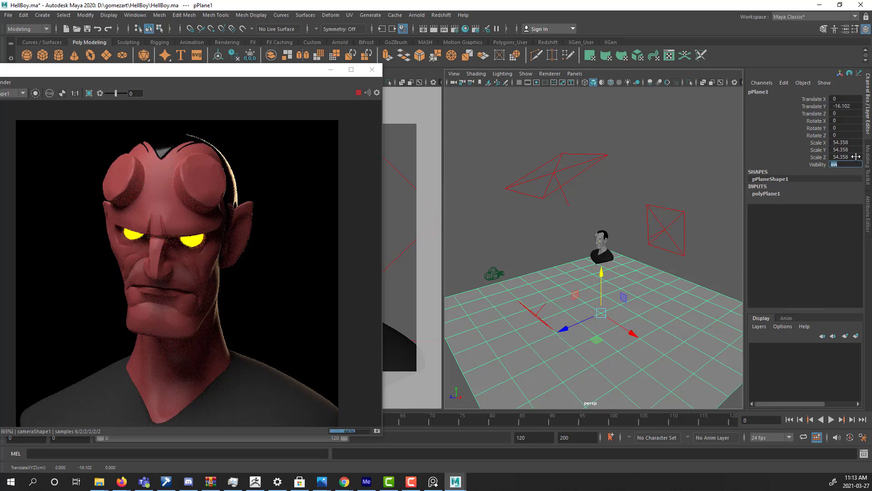
pyautogui.write('0')
pyautogui.press('Return')
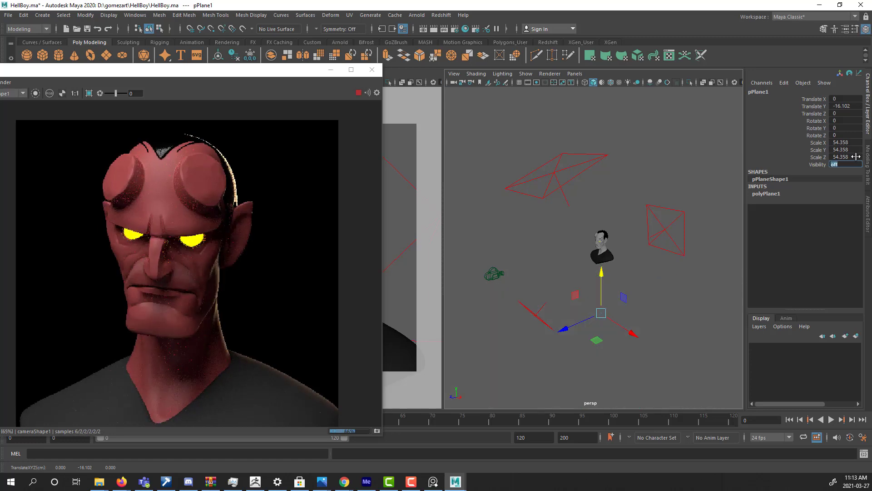
pyautogui.write('1')
pyautogui.press('Return')
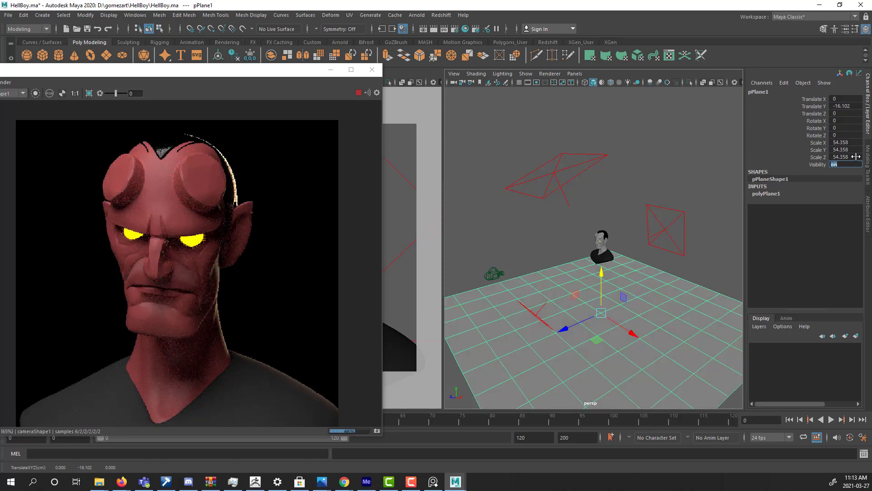
# Assign a new aiStandardSurface material to the ground plane.
pyautogui.keyDown('alt'); pyautogui.moveTo(578, 249); pyautogui.dragTo(607, 292); pyautogui.keyUp('alt')
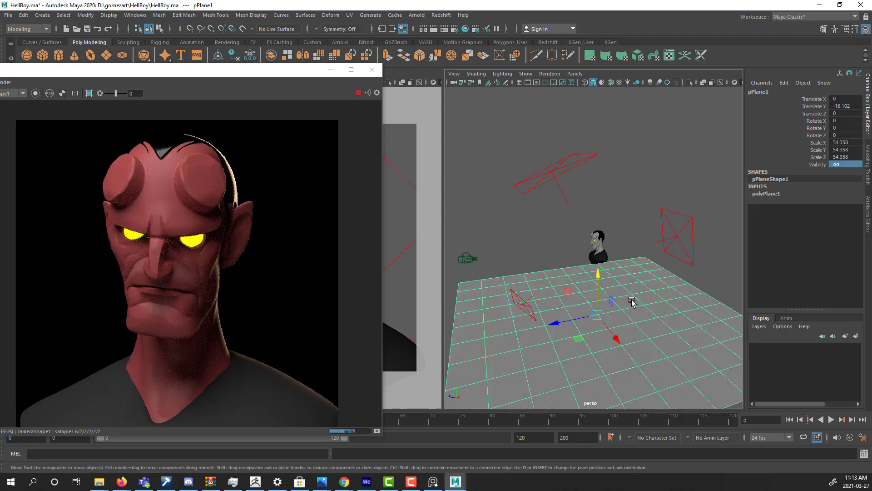
pyautogui.rightClick(632, 305)
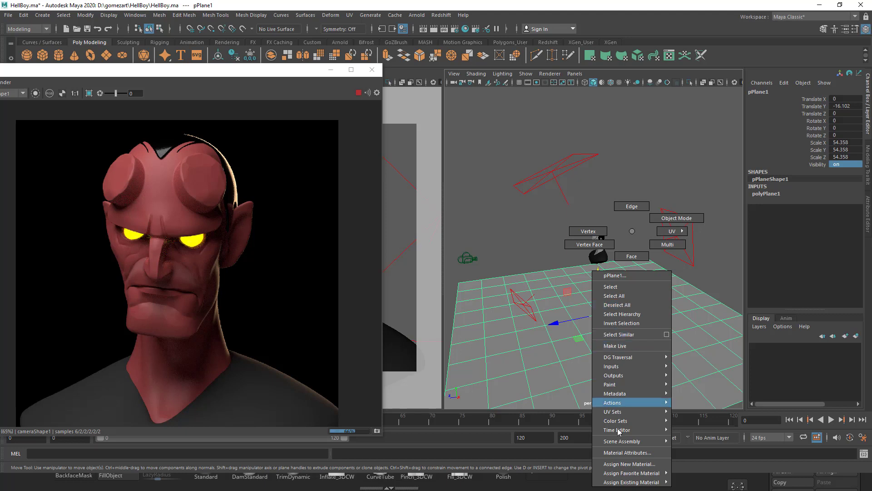
pyautogui.click(631, 464)
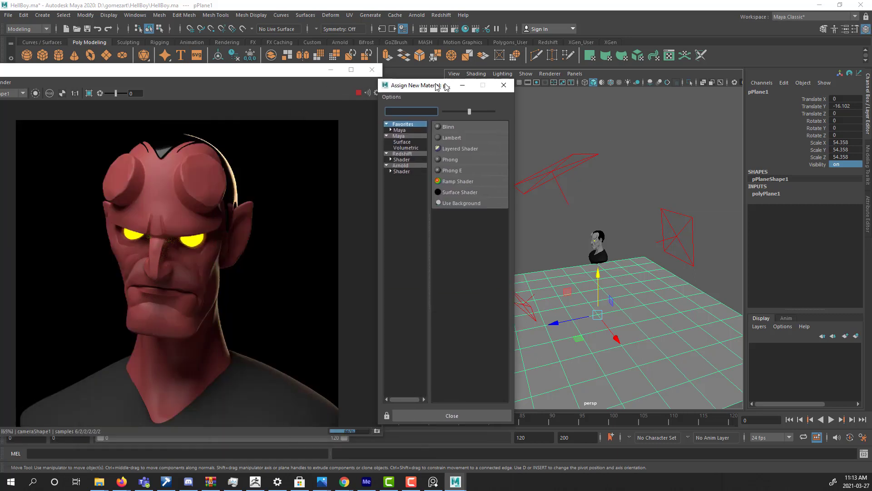
pyautogui.click(416, 172)
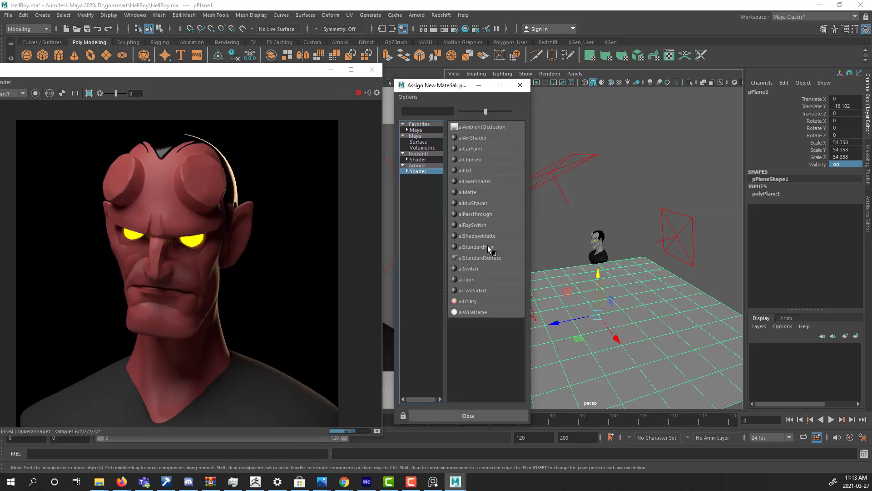
pyautogui.click(497, 258)
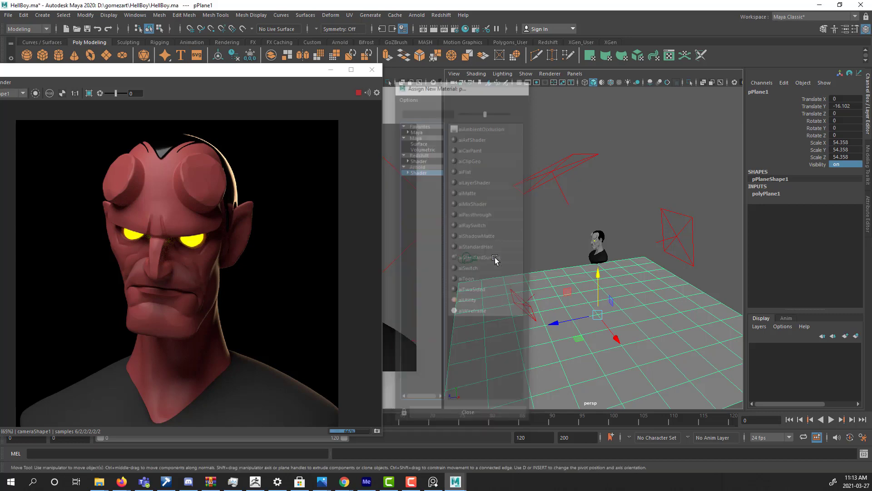
# Set the base color of the ground plane's aiStandardSurface material to a dark reddish orange.
pyautogui.click(869, 209)
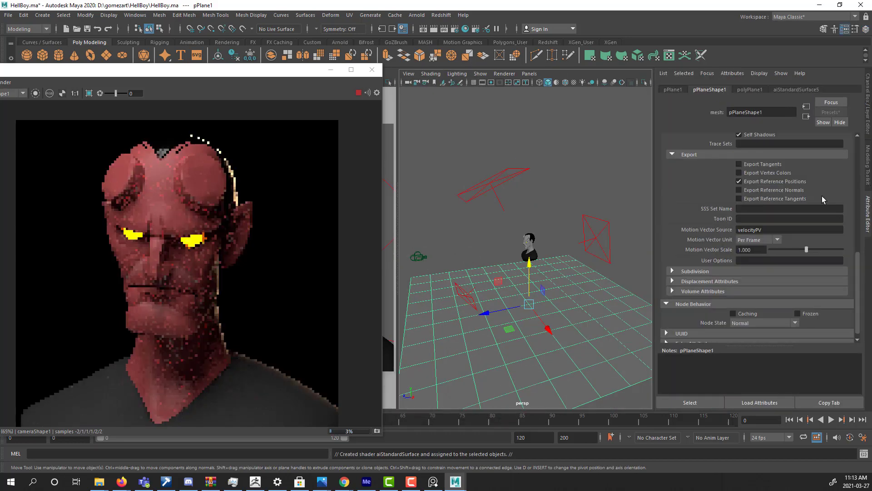
pyautogui.scroll(3, 804, 161)
pyautogui.click(797, 92)
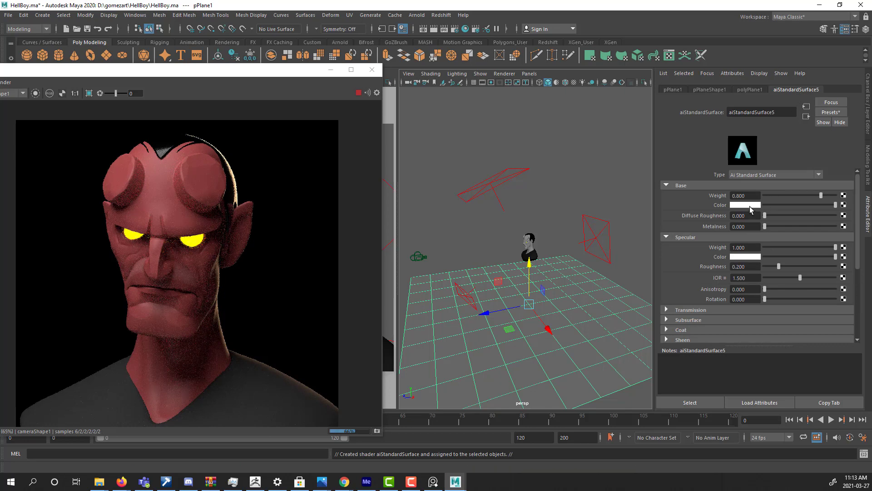
pyautogui.click(745, 206)
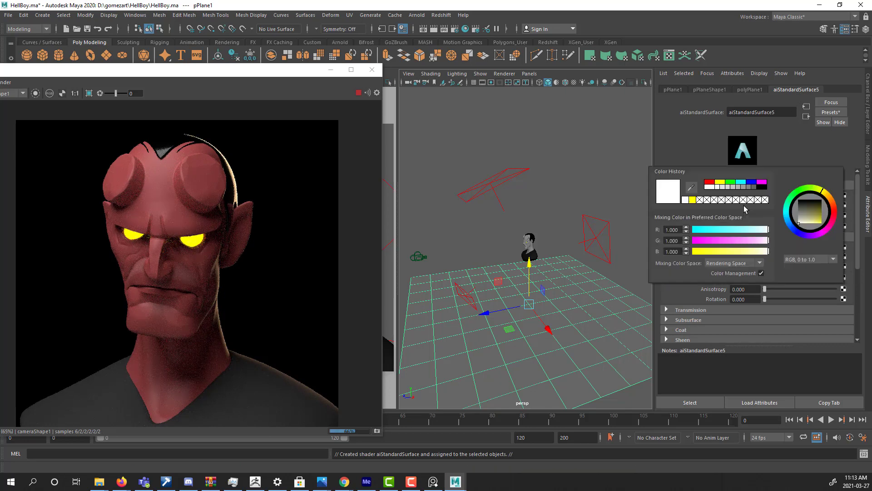
pyautogui.click(833, 207)
pyautogui.moveTo(812, 212)
pyautogui.mouseDown()
pyautogui.moveTo(834, 203)
pyautogui.moveTo(822, 217)
pyautogui.mouseUp()
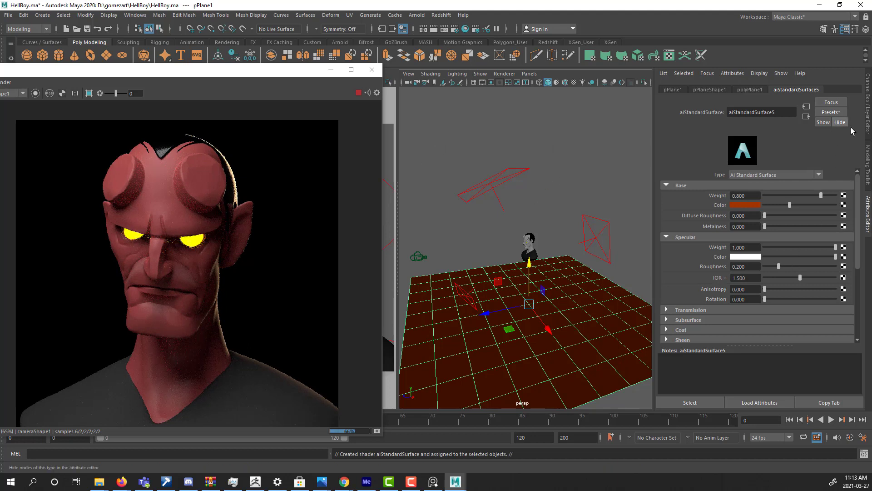
# Turn off the ground plane's Arnold Primary Visibility, and reposition and resize the RenderView window to show the full render.
pyautogui.click(708, 90)
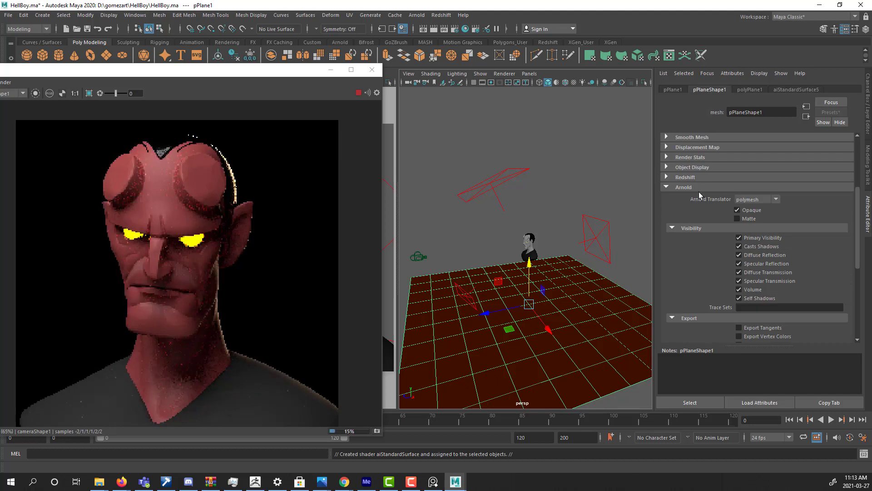
pyautogui.click(739, 237)
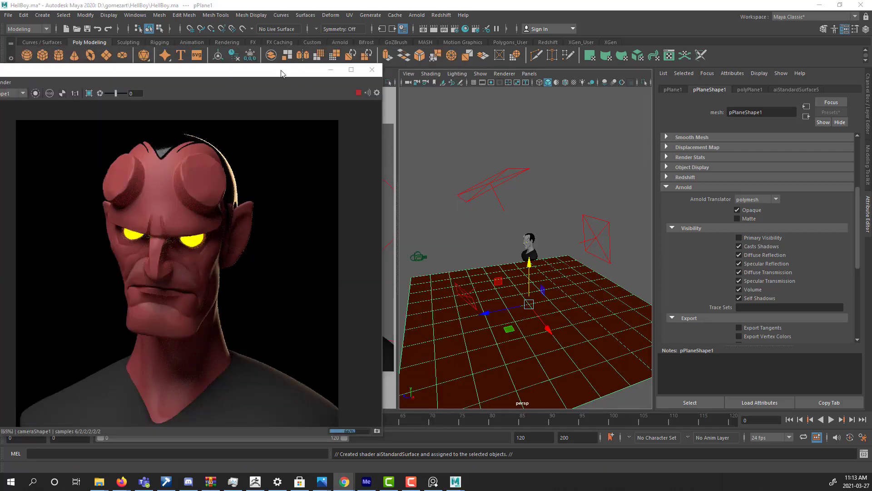
pyautogui.moveTo(281, 70); pyautogui.dragTo(398, 66)
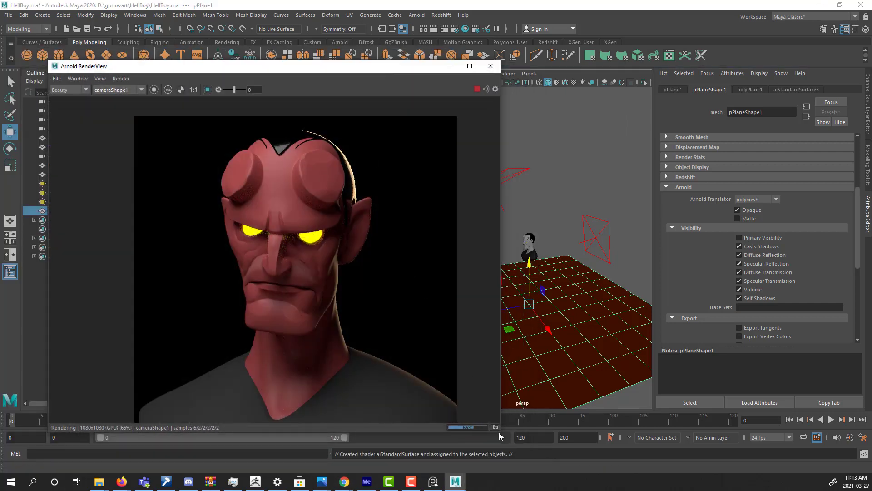
pyautogui.moveTo(502, 430); pyautogui.dragTo(446, 471)
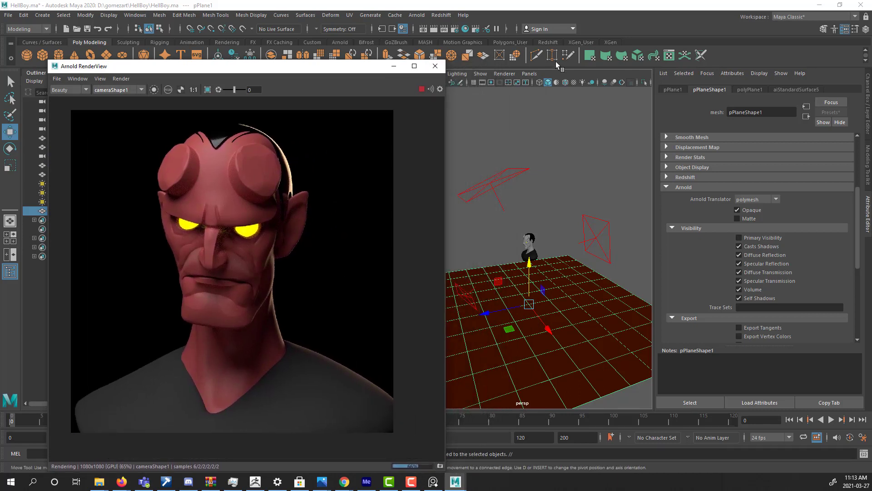
# Open the Render Settings and examine the Arnold adaptive sampling, common output and system GPU options.
pyautogui.click(439, 16)
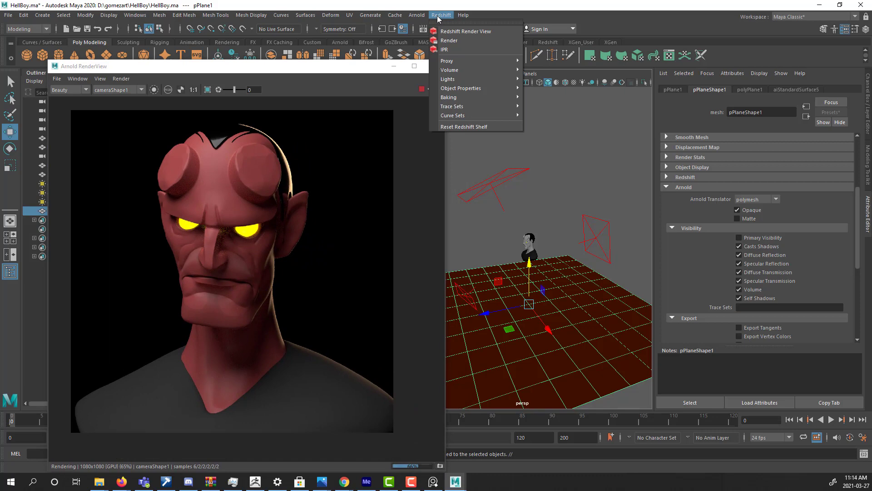
pyautogui.moveTo(417, 16)
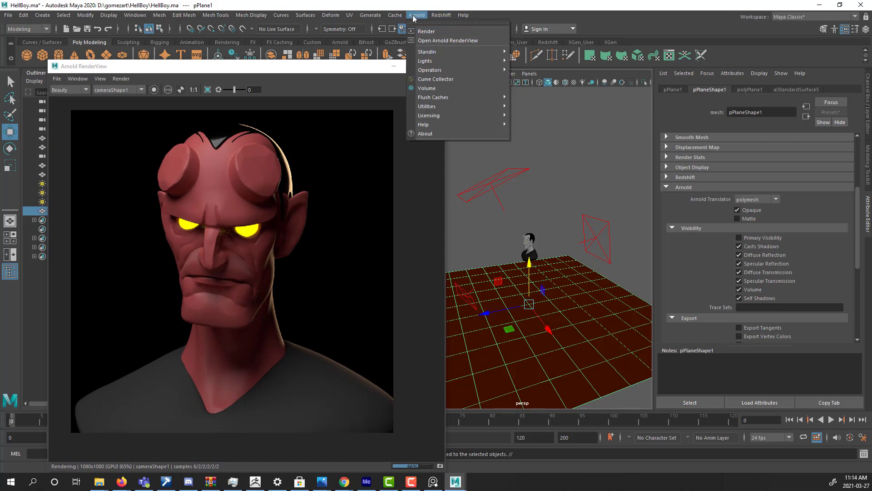
pyautogui.click(623, 18)
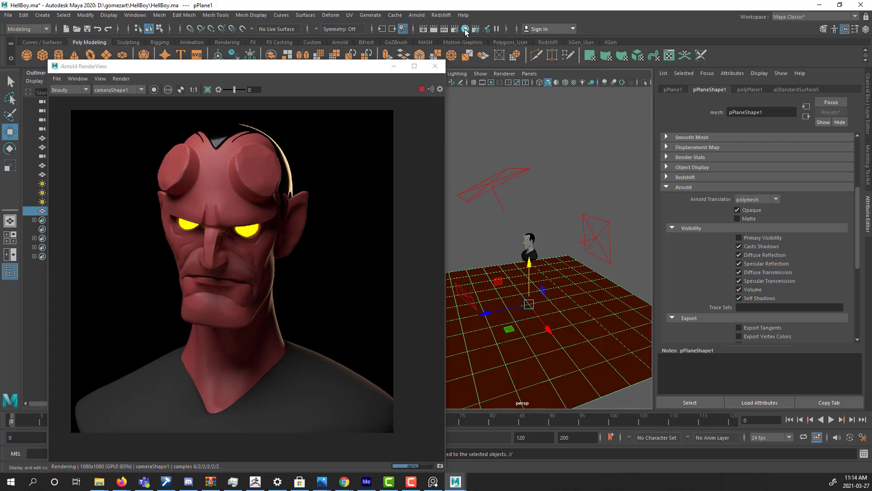
pyautogui.click(454, 28)
pyautogui.moveTo(614, 119); pyautogui.dragTo(557, 86)
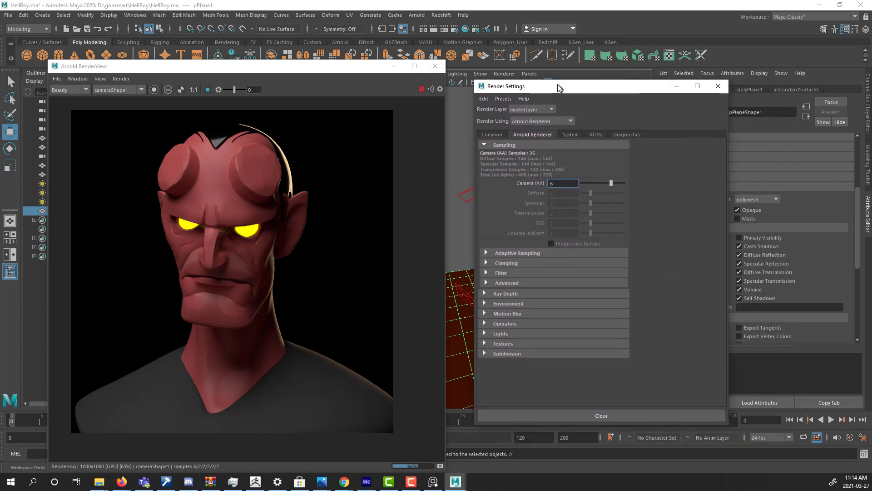
pyautogui.click(531, 250)
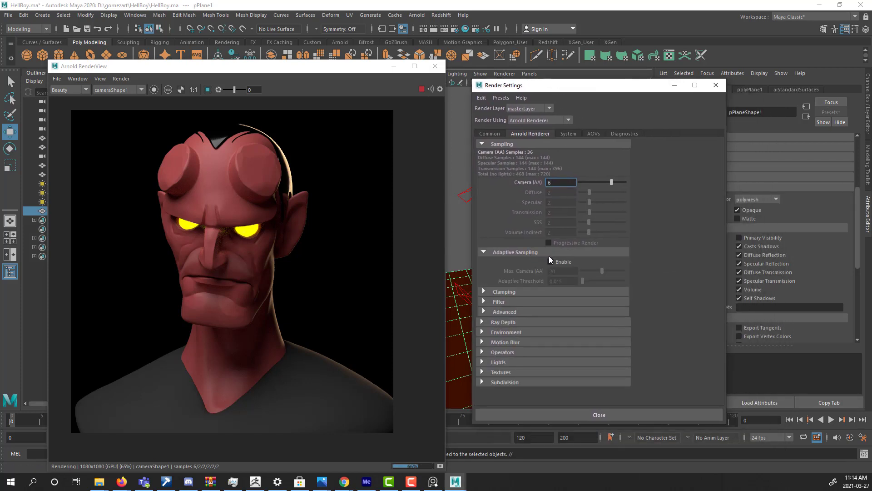
pyautogui.click(496, 134)
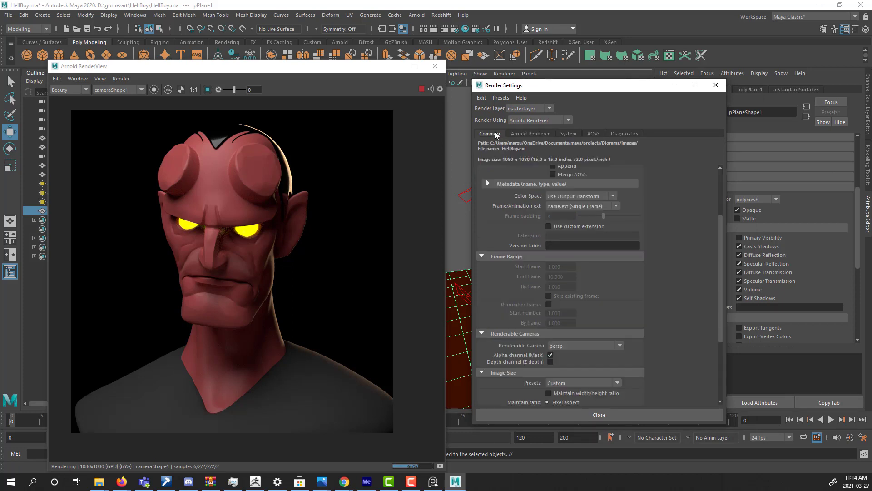
pyautogui.click(529, 133)
pyautogui.click(568, 133)
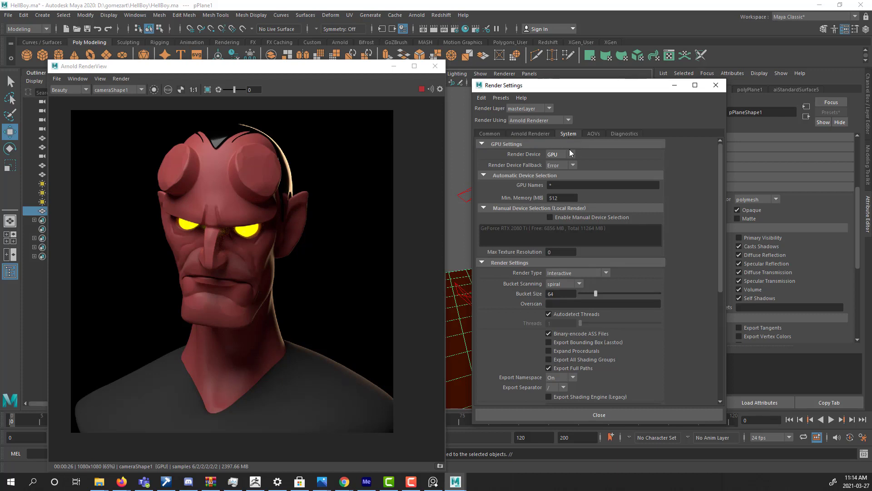
pyautogui.click(530, 134)
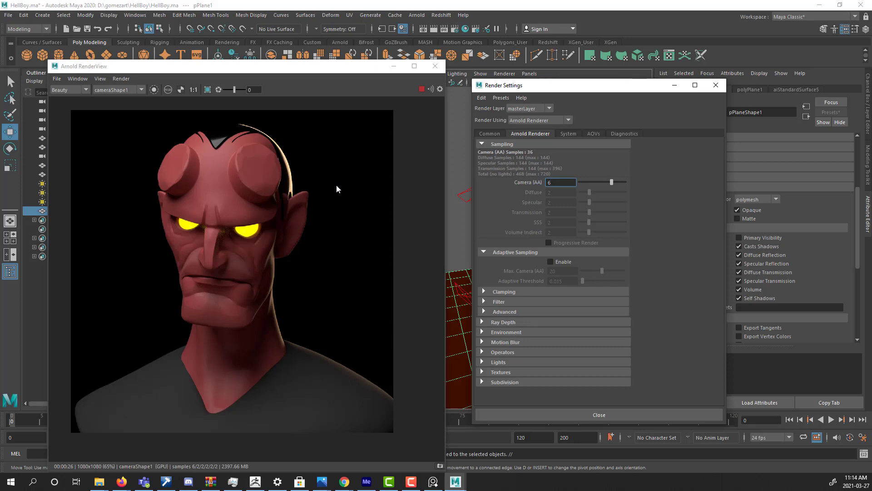
# Stop the interactive render in the Arnold RenderView.
pyautogui.click(417, 92)
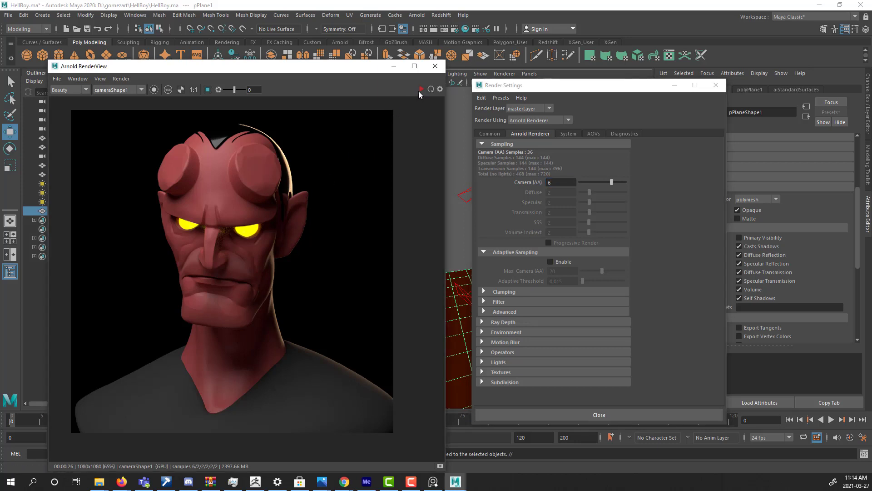